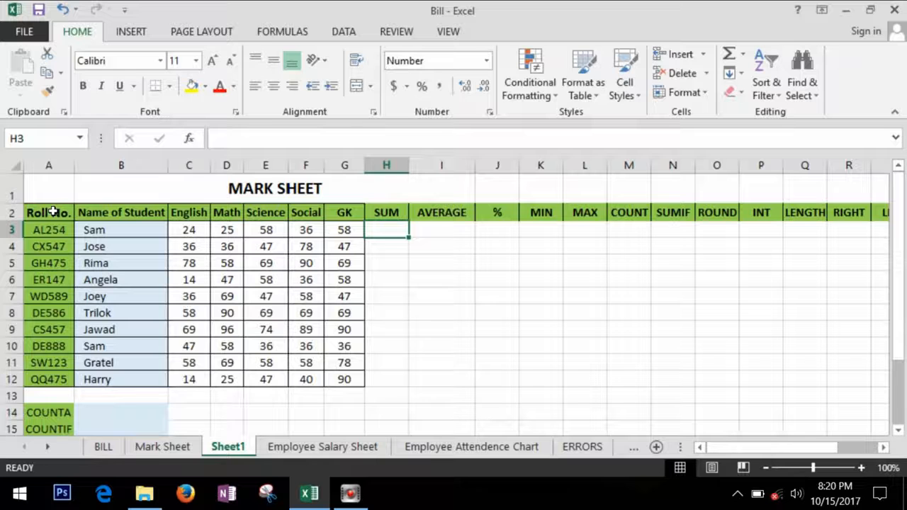
- Go over the ten student names, the Roll No. column and the Name of Student heading
{"action": "left_click", "coordinate": [117, 237]}
{"action": "key", "text": "ctrl+shift+Down"}
{"action": "left_click", "coordinate": [58, 166]}
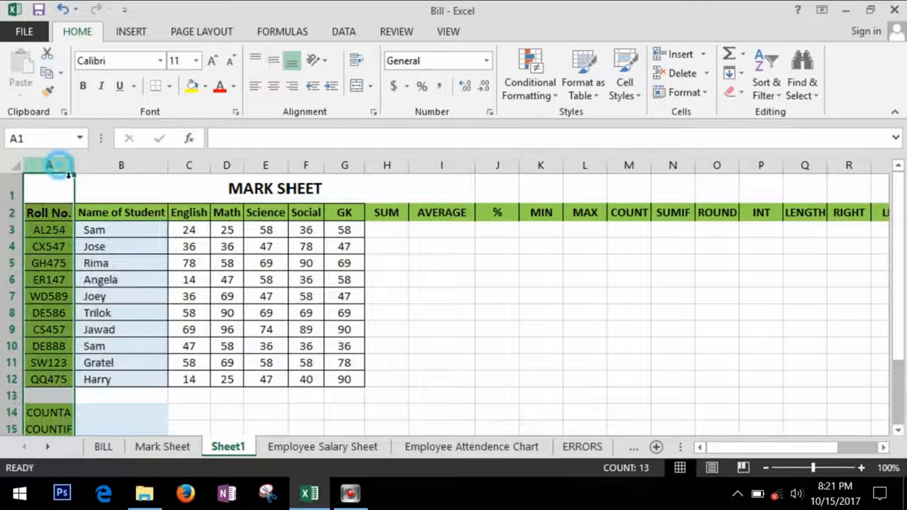
{"action": "left_click", "coordinate": [131, 212]}
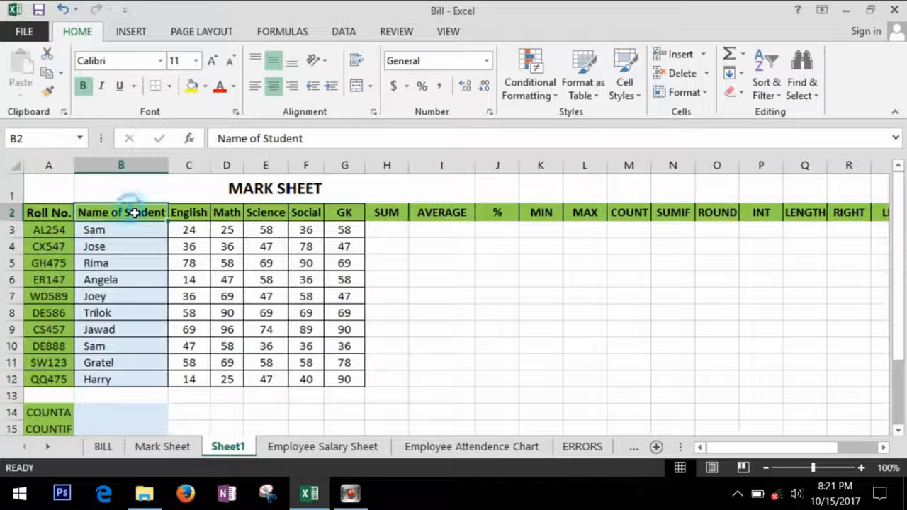
- Walk through the subject headings English to GK and the function headings SUM through RIGHT
{"action": "left_click", "coordinate": [190, 215]}
{"action": "left_click", "coordinate": [227, 215]}
{"action": "left_click", "coordinate": [266, 214]}
{"action": "left_click", "coordinate": [315, 214]}
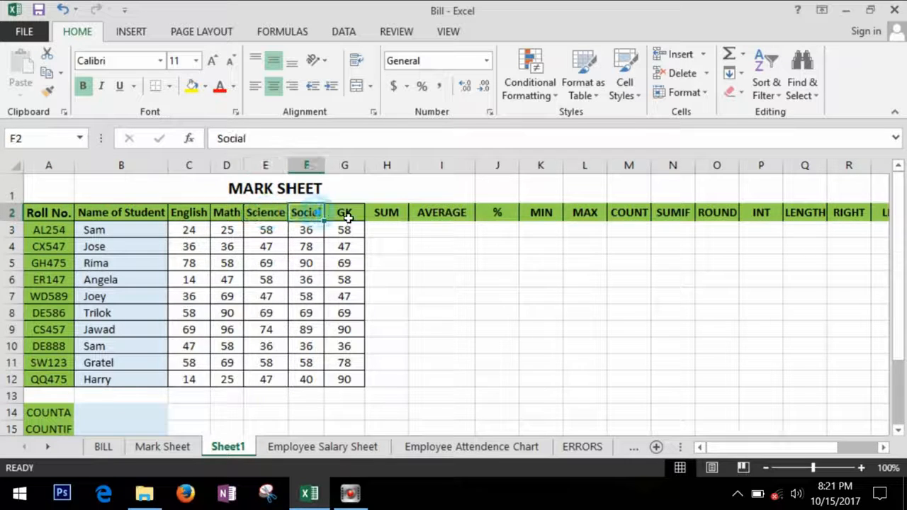
{"action": "left_click", "coordinate": [346, 214]}
{"action": "left_click", "coordinate": [388, 216]}
{"action": "left_click", "coordinate": [446, 217]}
{"action": "key", "text": "Right"}
{"action": "key", "text": "Right"}
{"action": "key", "text": "Right"}
{"action": "key", "text": "Right"}
{"action": "key", "text": "Right"}
{"action": "key", "text": "Right"}
{"action": "key", "text": "Right"}
{"action": "key", "text": "Right"}
{"action": "key", "text": "Right"}
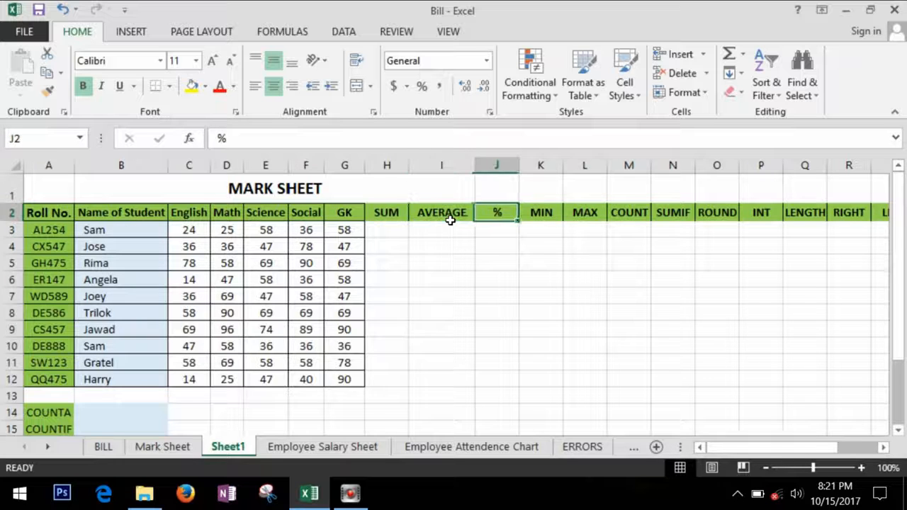
{"action": "key", "text": "Right"}
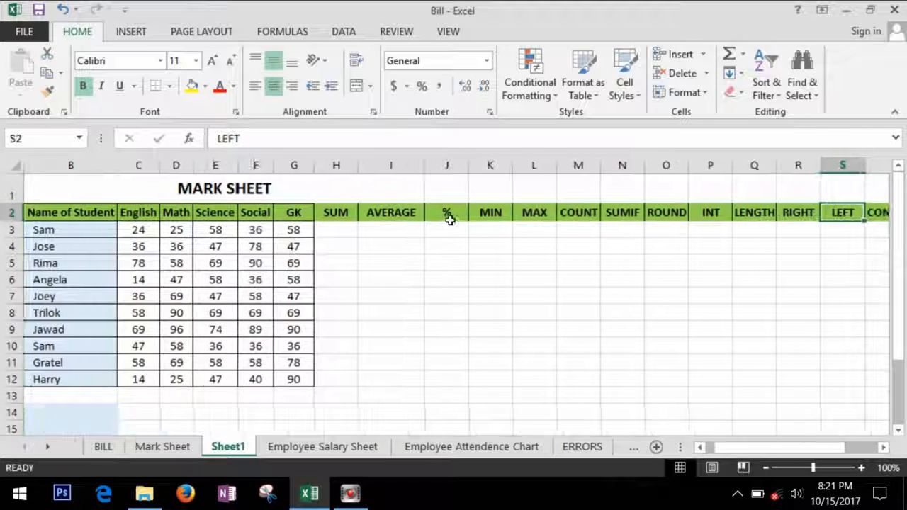
{"action": "key", "text": "Left"}
{"action": "key", "text": "Left"}
{"action": "key", "text": "Left"}
{"action": "key", "text": "Left"}
{"action": "key", "text": "Left"}
{"action": "key", "text": "Left"}
{"action": "key", "text": "Left"}
{"action": "key", "text": "Left"}
{"action": "key", "text": "Left"}
{"action": "key", "text": "Left"}
{"action": "key", "text": "Left"}
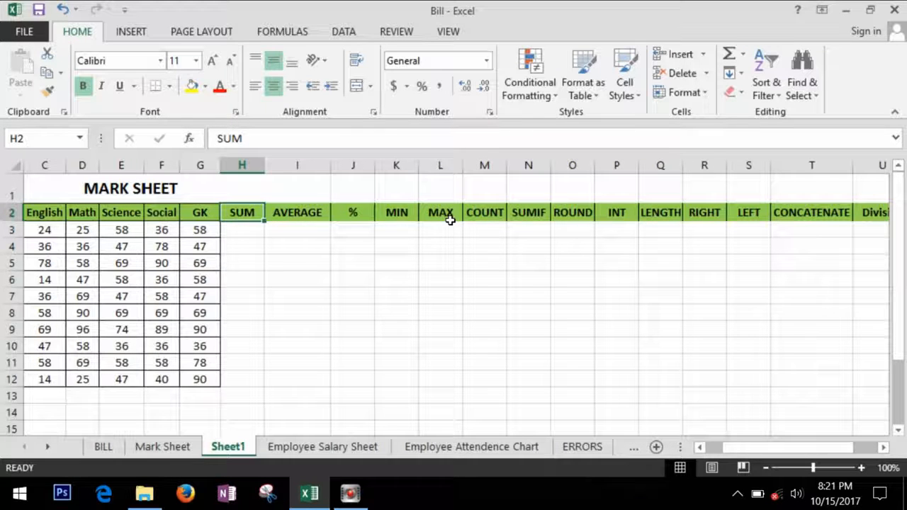
{"action": "key", "text": "Left"}
{"action": "key", "text": "Left"}
{"action": "key", "text": "Left"}
{"action": "key", "text": "Left"}
{"action": "key", "text": "Left"}
{"action": "key", "text": "Left"}
{"action": "key", "text": "Left"}
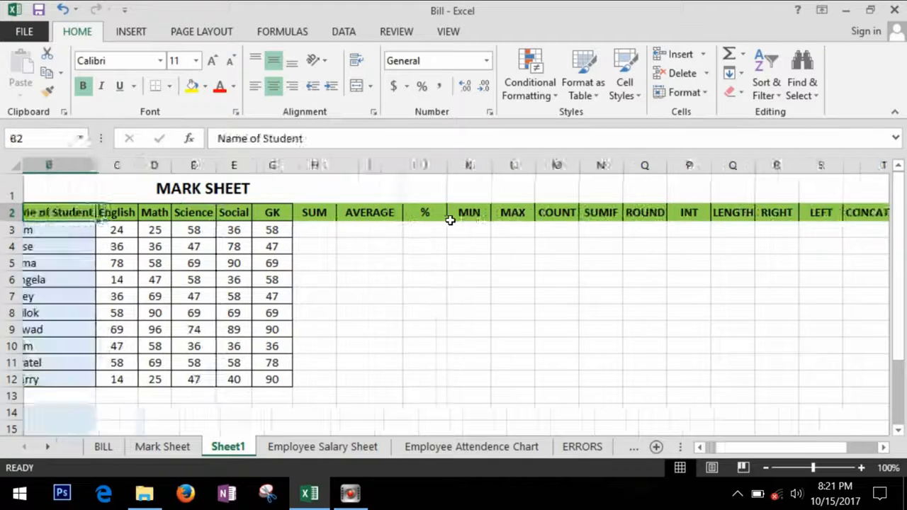
- Enter =SUM(C3:G3) in H3, show it without decimals, and fill it down to H12
{"action": "left_click", "coordinate": [397, 231]}
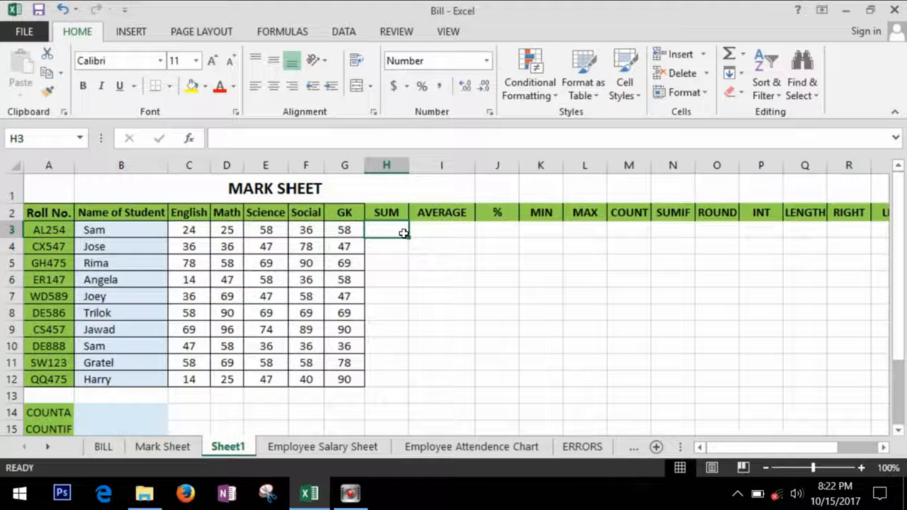
{"action": "type", "text": "="}
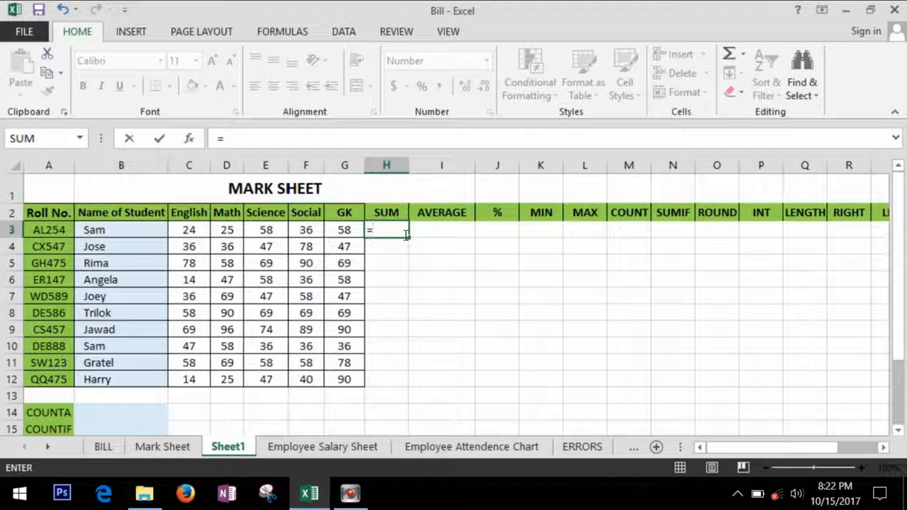
{"action": "type", "text": "sum"}
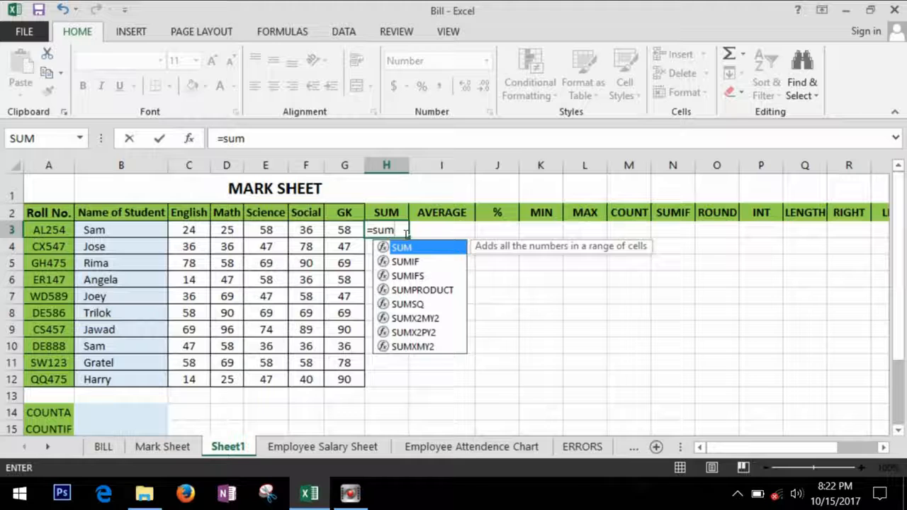
{"action": "key", "text": "Tab"}
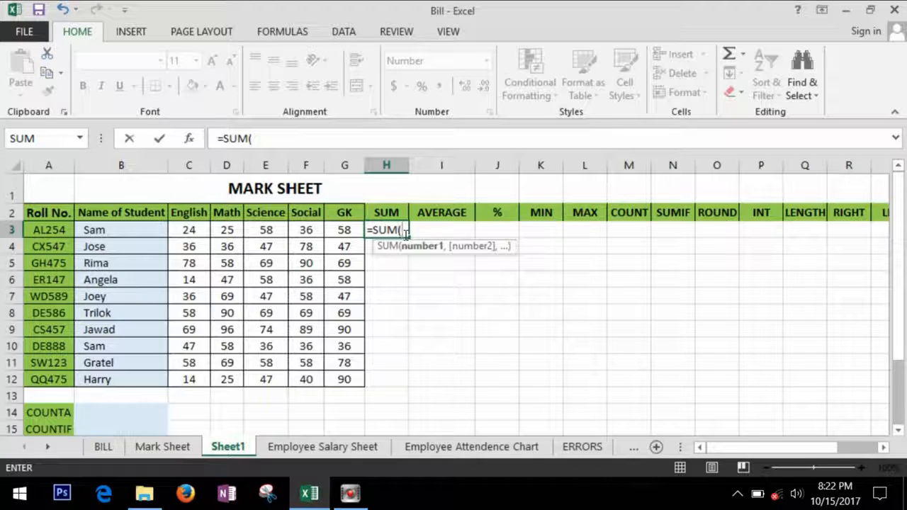
{"action": "left_click_drag", "start_coordinate": [202, 231], "coordinate": [343, 231]}
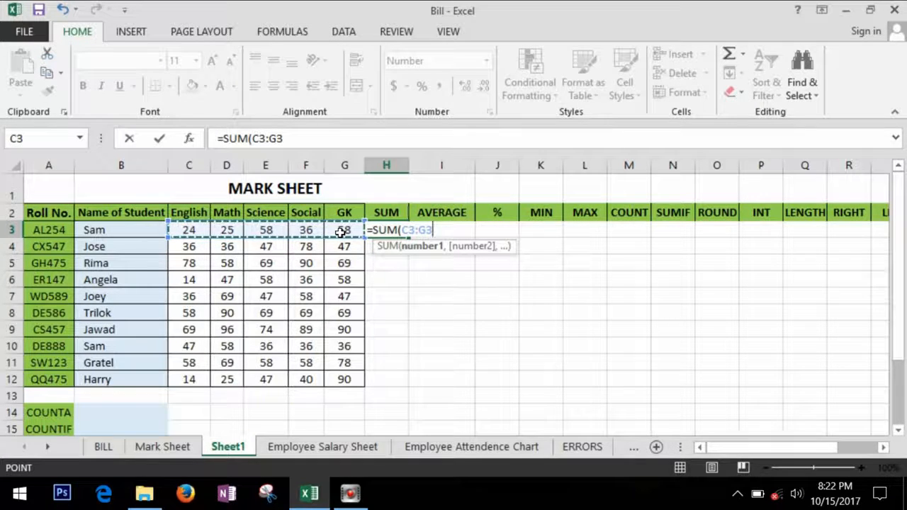
{"action": "key", "text": "Return"}
{"action": "left_click", "coordinate": [386, 230]}
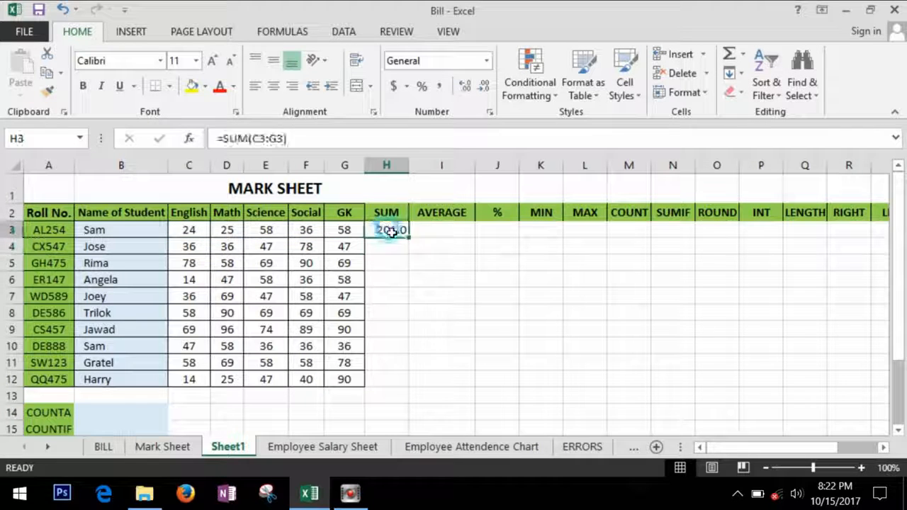
{"action": "left_click", "coordinate": [484, 87]}
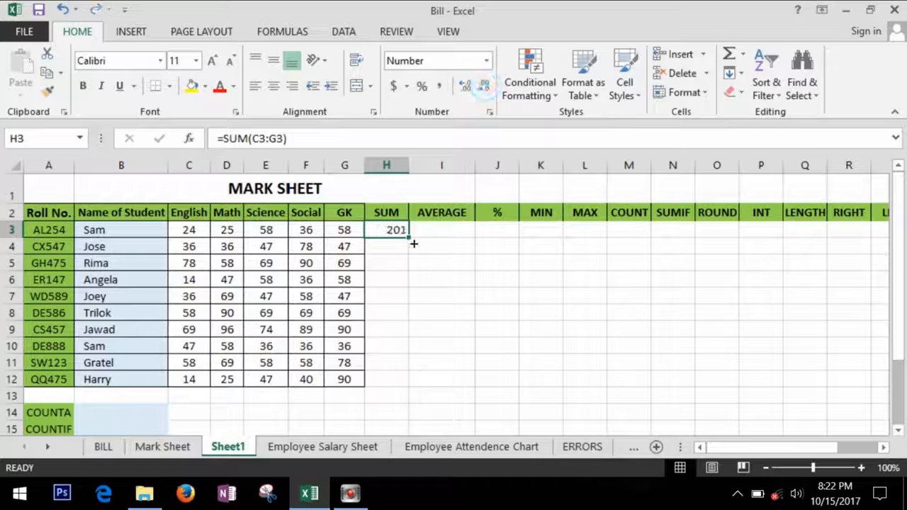
{"action": "left_click_drag", "start_coordinate": [409, 238], "coordinate": [413, 389]}
{"action": "left_click", "coordinate": [442, 234]}
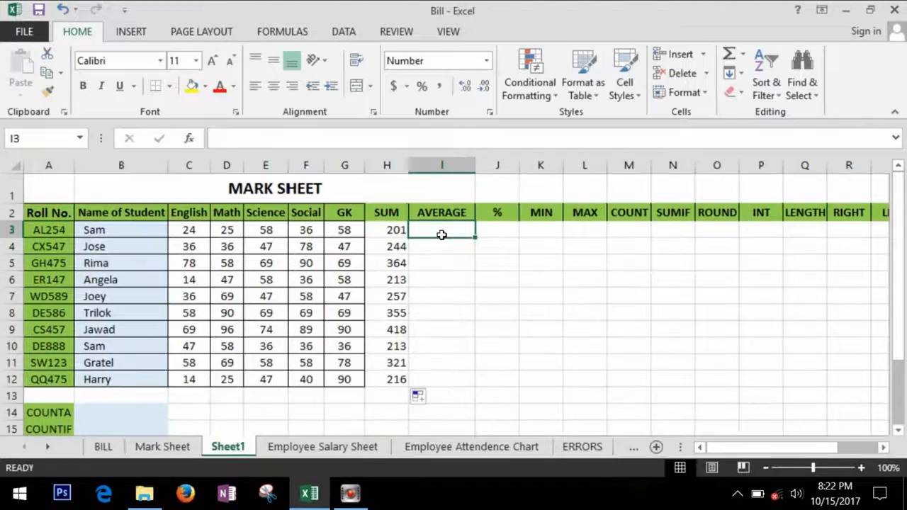
{"action": "double_click", "coordinate": [445, 235]}
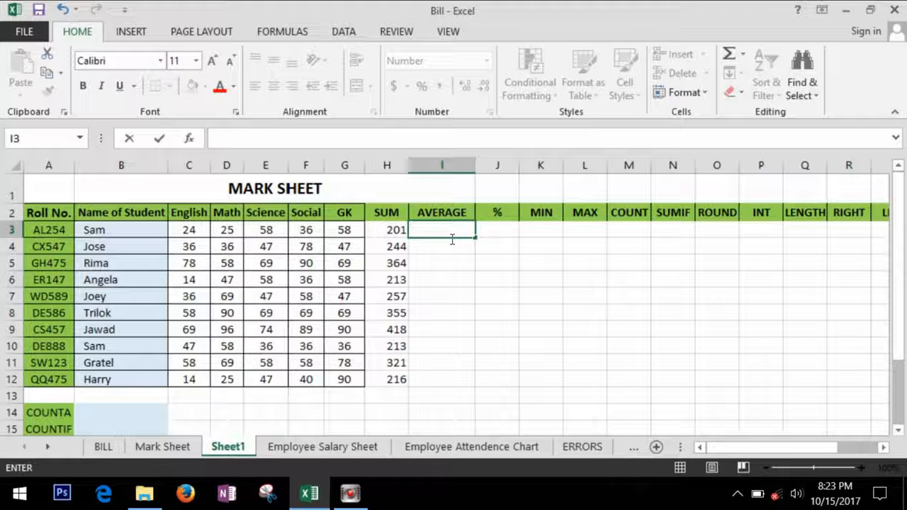
- Enter =AVERAGE(C3:G3) in I3 and copy it down to I12
{"action": "type", "text": "="}
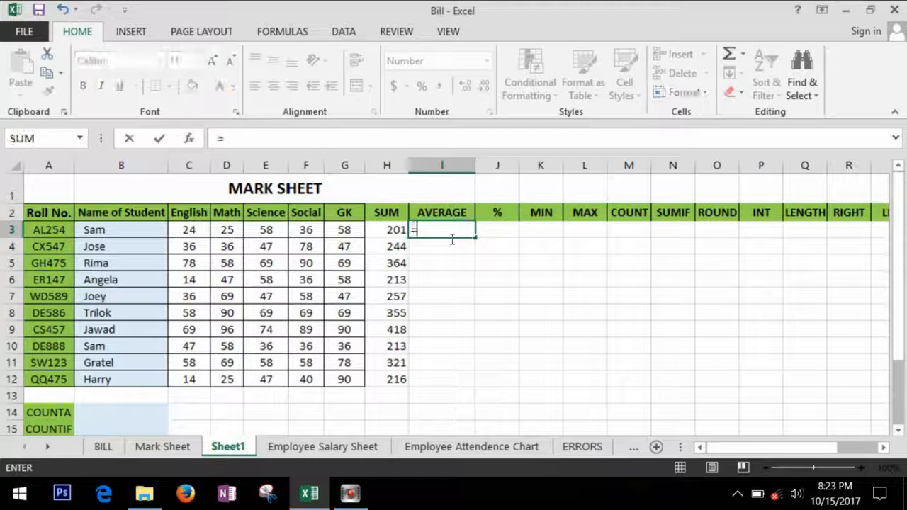
{"action": "type", "text": "avera"}
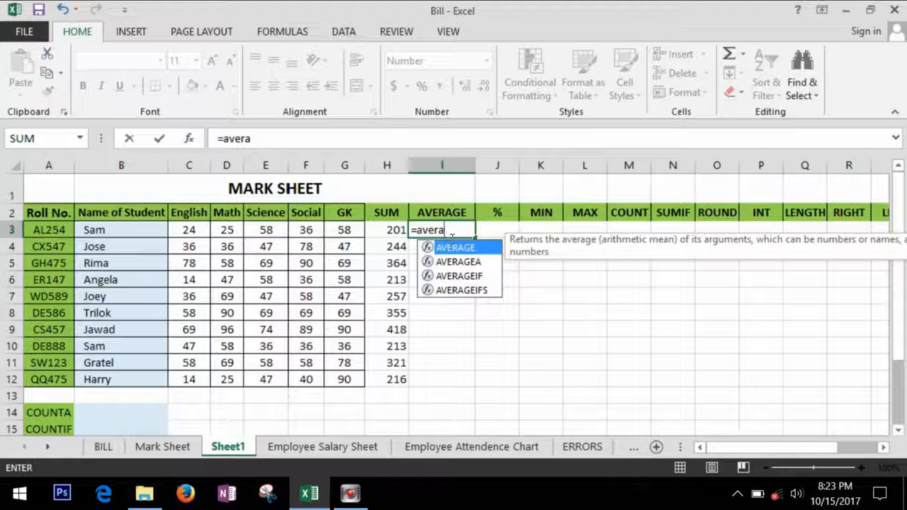
{"action": "key", "text": "Tab"}
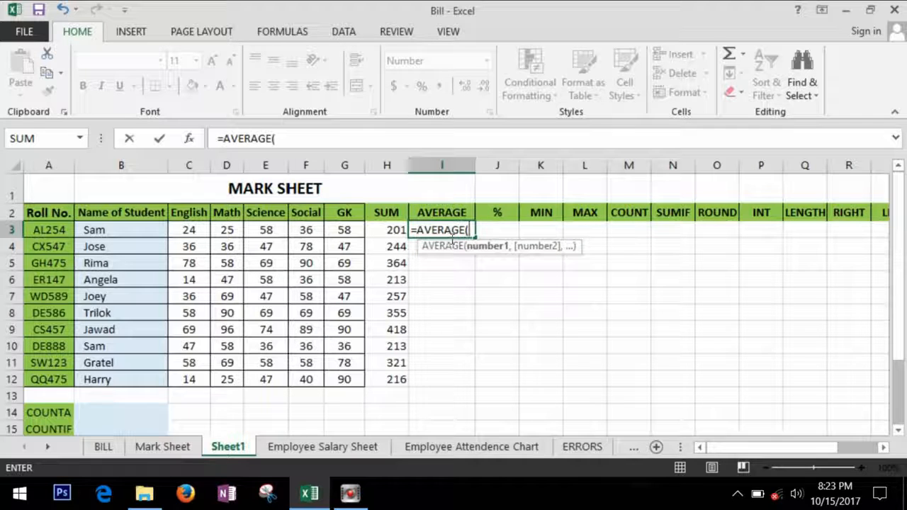
{"action": "left_click_drag", "start_coordinate": [190, 230], "coordinate": [333, 236]}
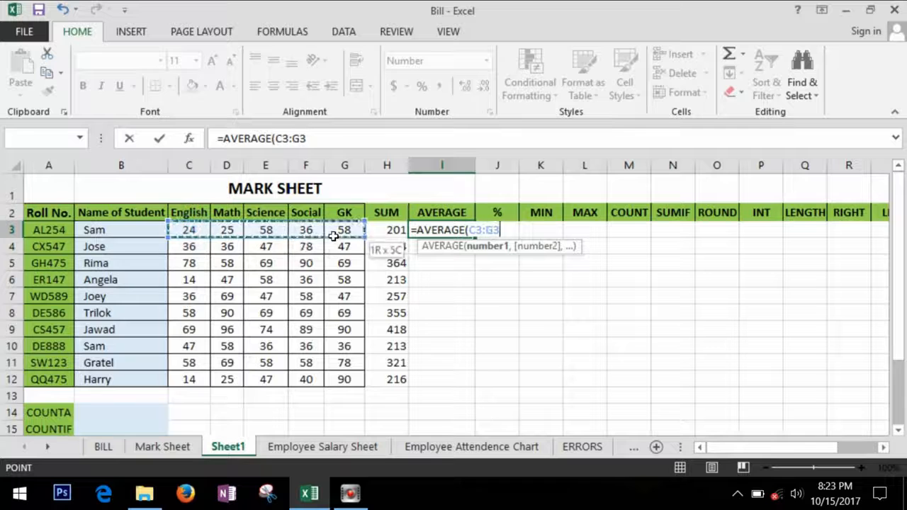
{"action": "key", "text": "Return"}
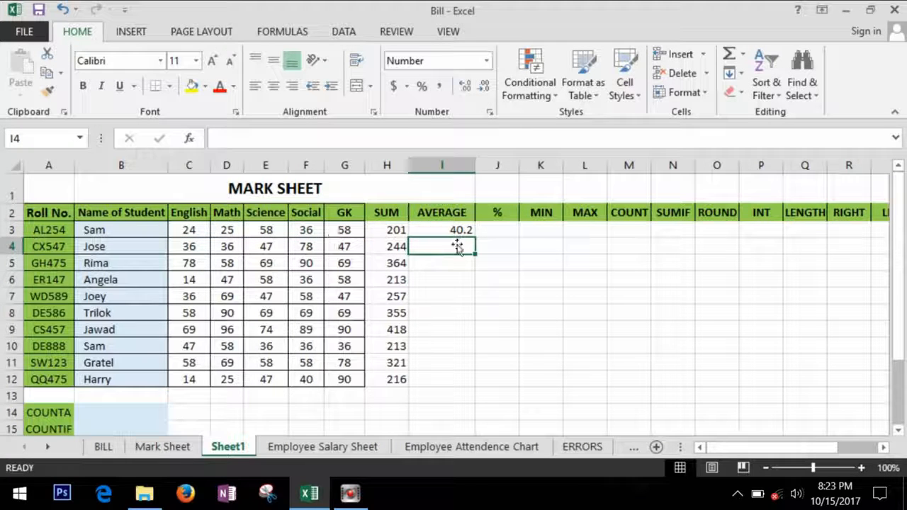
{"action": "left_click", "coordinate": [455, 231]}
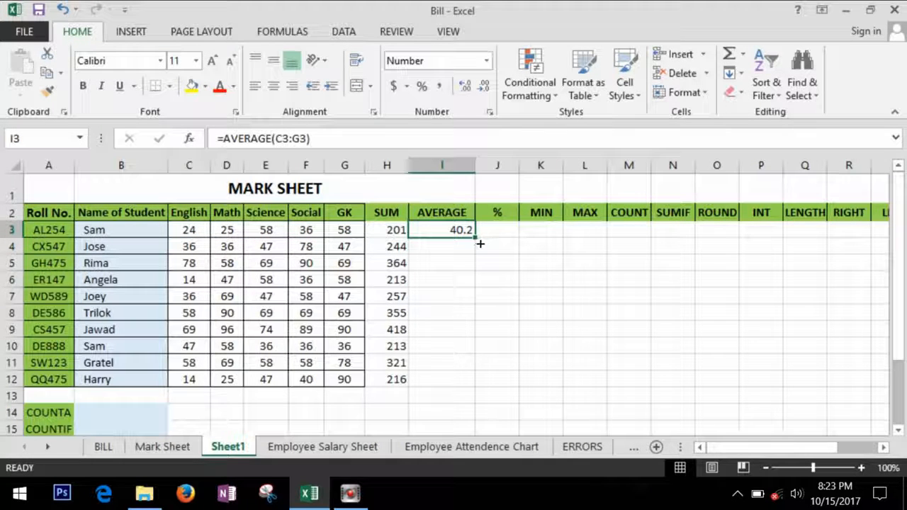
{"action": "double_click", "coordinate": [479, 243]}
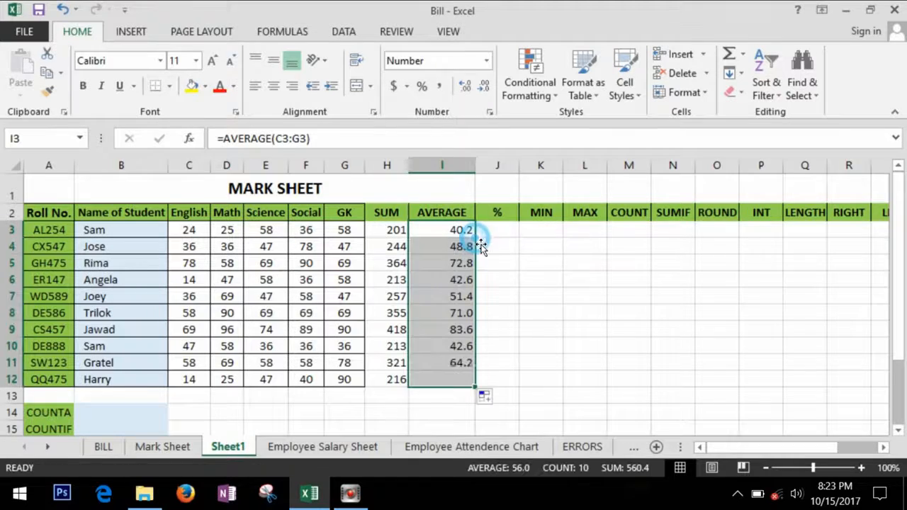
{"action": "left_click", "coordinate": [499, 239]}
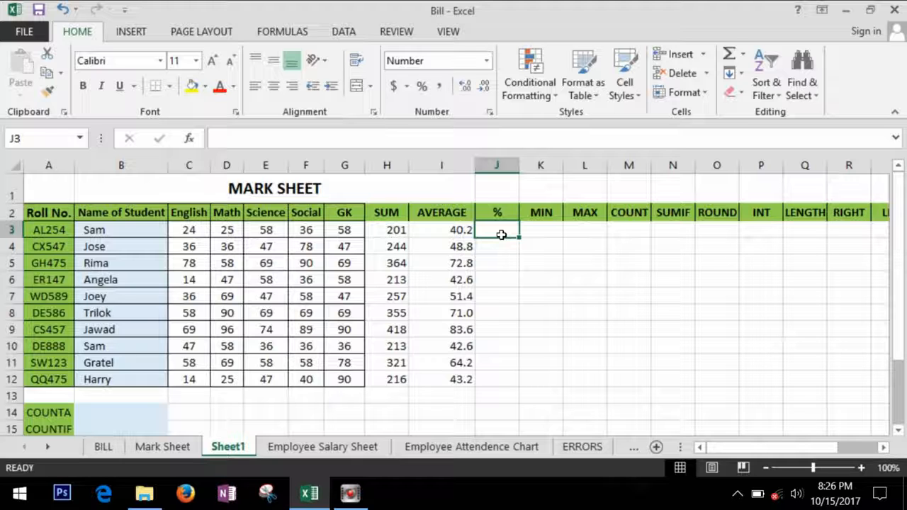
- Enter =H3/500 in J3, format it as a percentage, and fill it down to J12
{"action": "type", "text": "="}
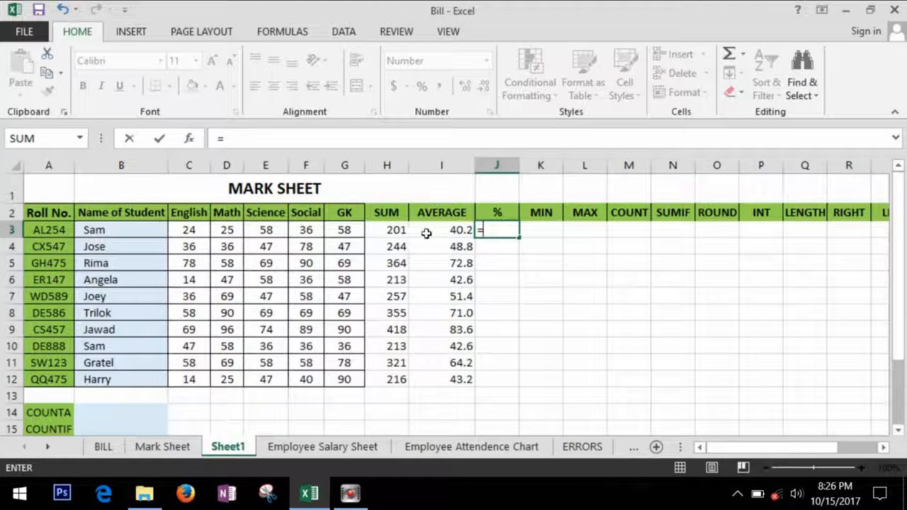
{"action": "left_click", "coordinate": [395, 233]}
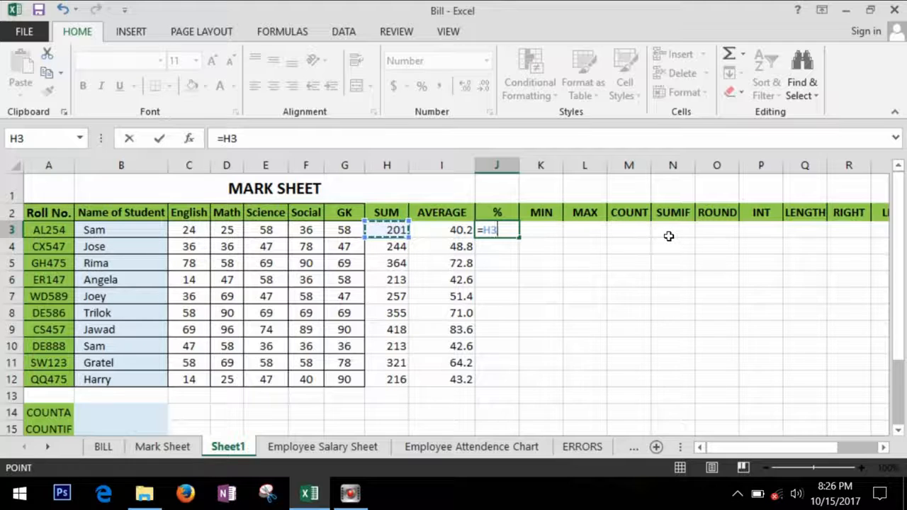
{"action": "type", "text": "/5"}
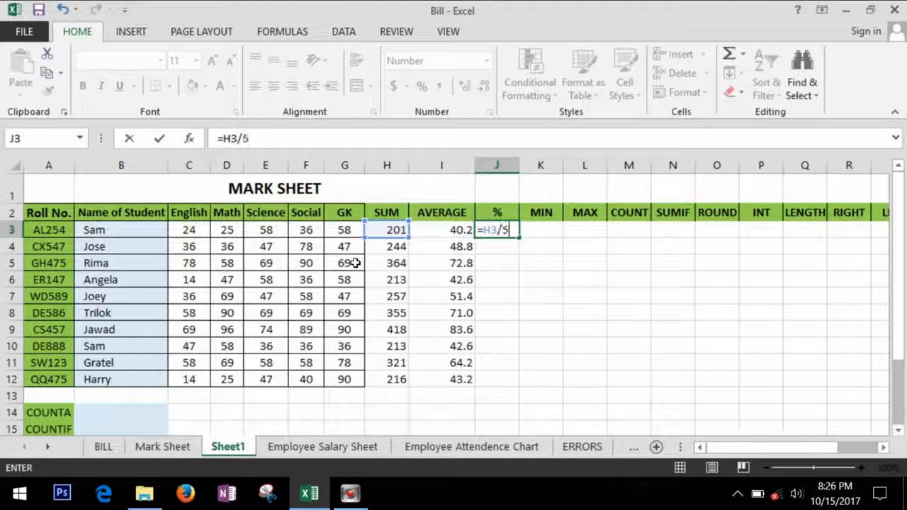
{"action": "type", "text": "00"}
{"action": "key", "text": "Return"}
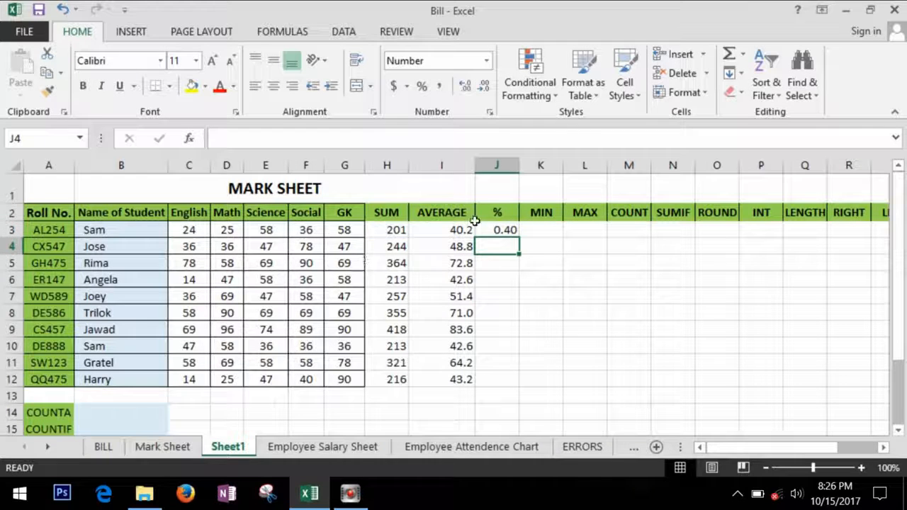
{"action": "left_click", "coordinate": [527, 232]}
{"action": "left_click", "coordinate": [516, 230]}
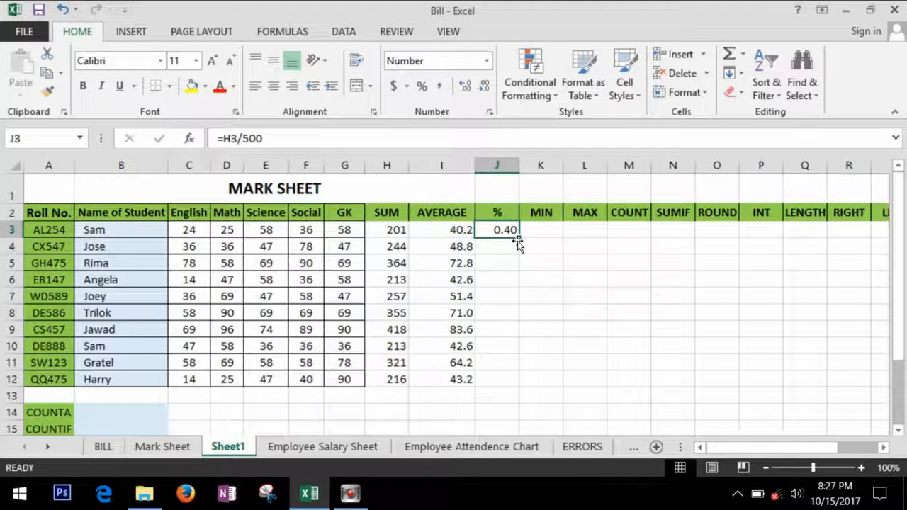
{"action": "left_click", "coordinate": [422, 86]}
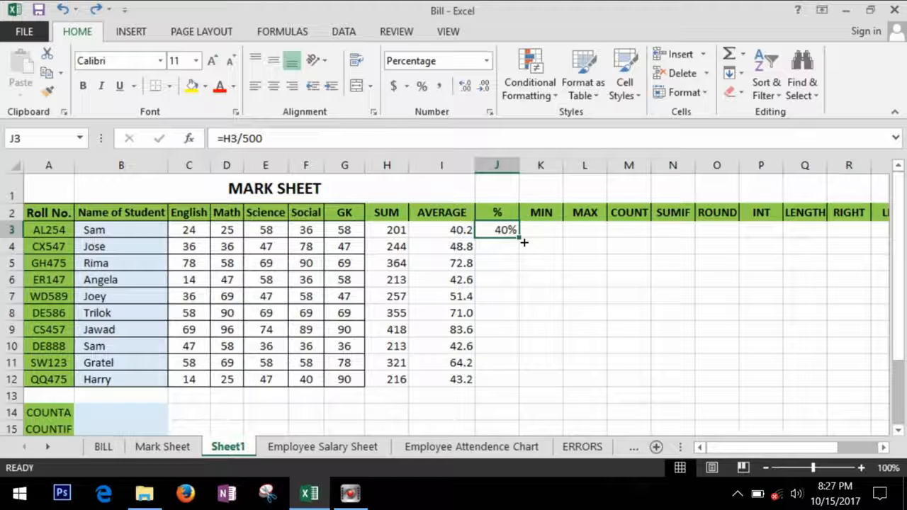
{"action": "double_click", "coordinate": [524, 242]}
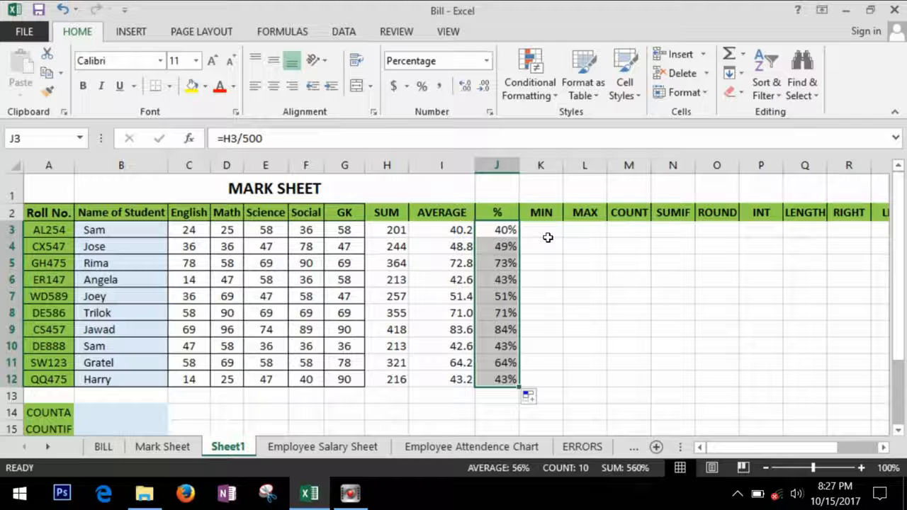
{"action": "left_click", "coordinate": [547, 238]}
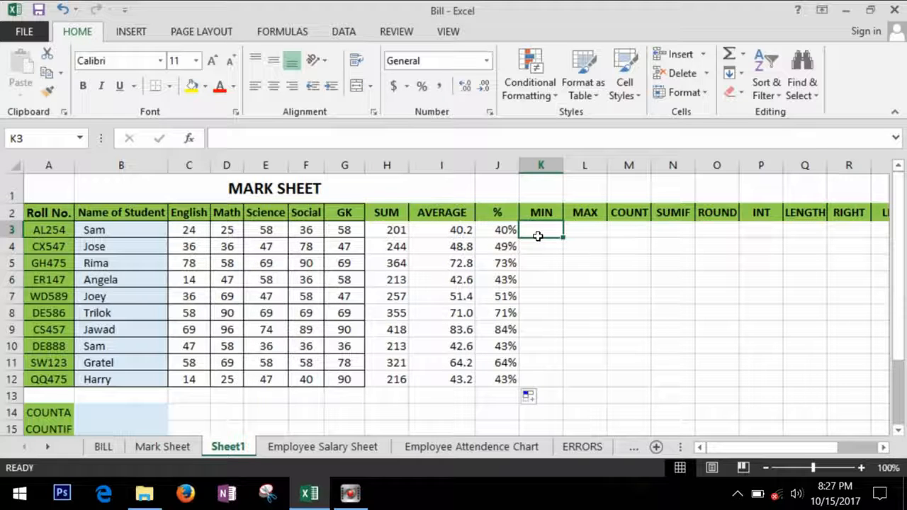
- Enter =MIN(C3:G3) in K3 for the first student's lowest mark
{"action": "type", "text": "=min"}
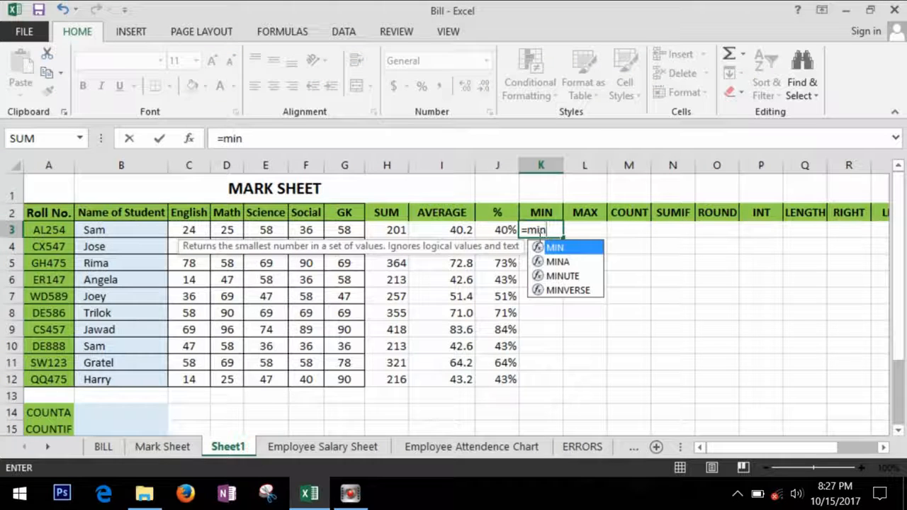
{"action": "key", "text": "Tab"}
{"action": "left_click_drag", "start_coordinate": [190, 234], "coordinate": [336, 237]}
{"action": "key", "text": "Return"}
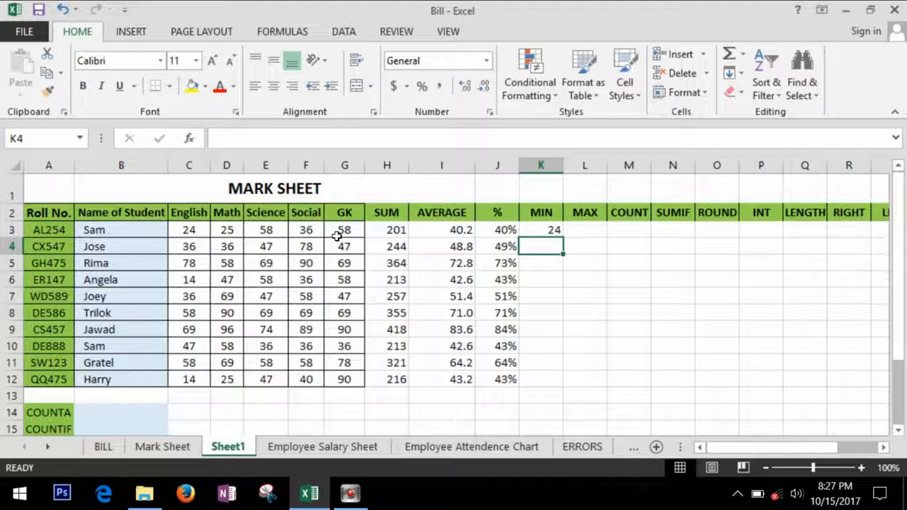
{"action": "left_click", "coordinate": [549, 232]}
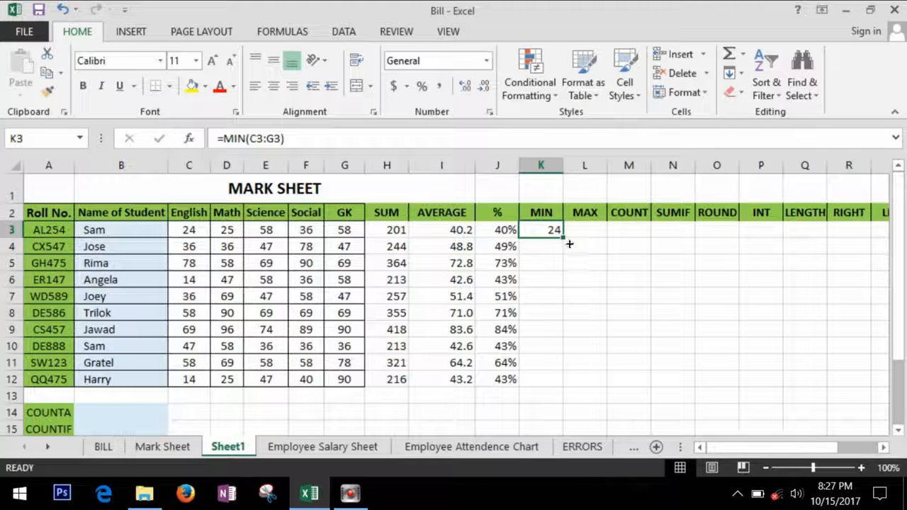
- Enter =MAX(C3:G3) in L3, then fill both MIN and MAX down to row 12
{"action": "left_click", "coordinate": [593, 234]}
{"action": "type", "text": "="}
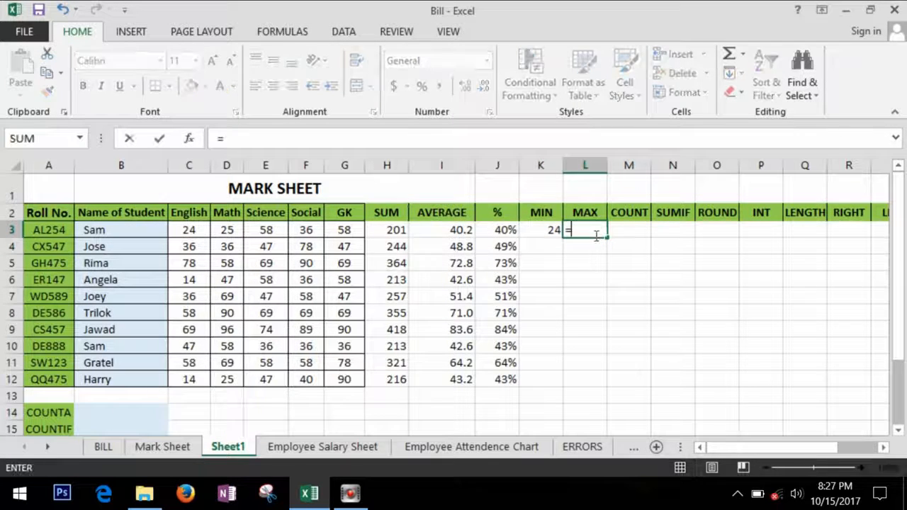
{"action": "type", "text": "max"}
{"action": "key", "text": "Tab"}
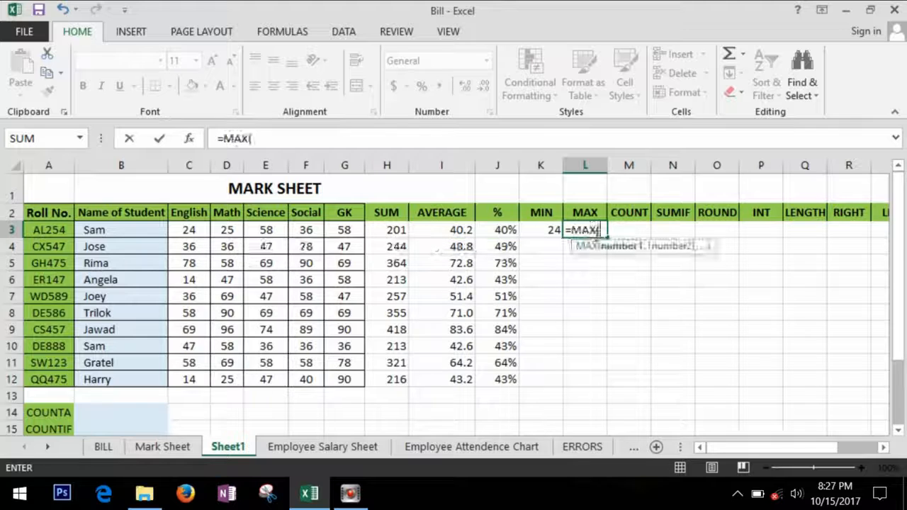
{"action": "left_click", "coordinate": [189, 231]}
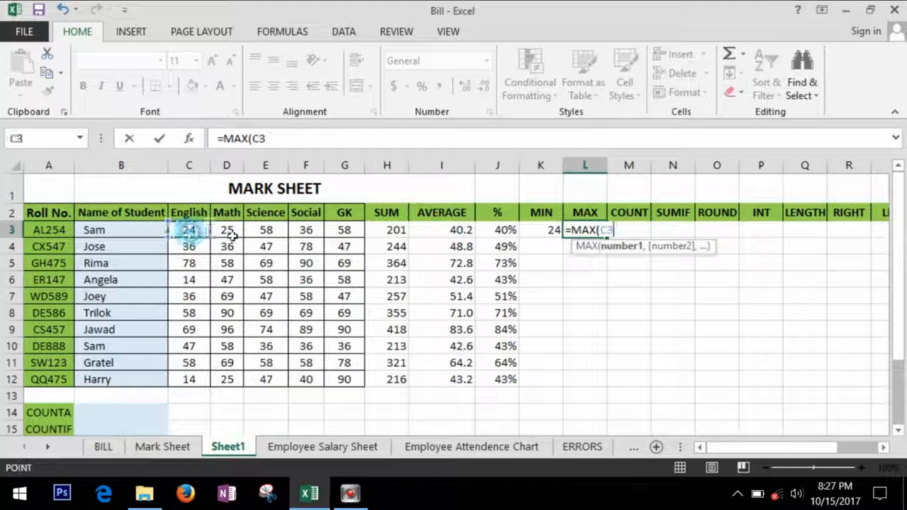
{"action": "left_click_drag", "start_coordinate": [232, 236], "coordinate": [348, 231]}
{"action": "key", "text": "Return"}
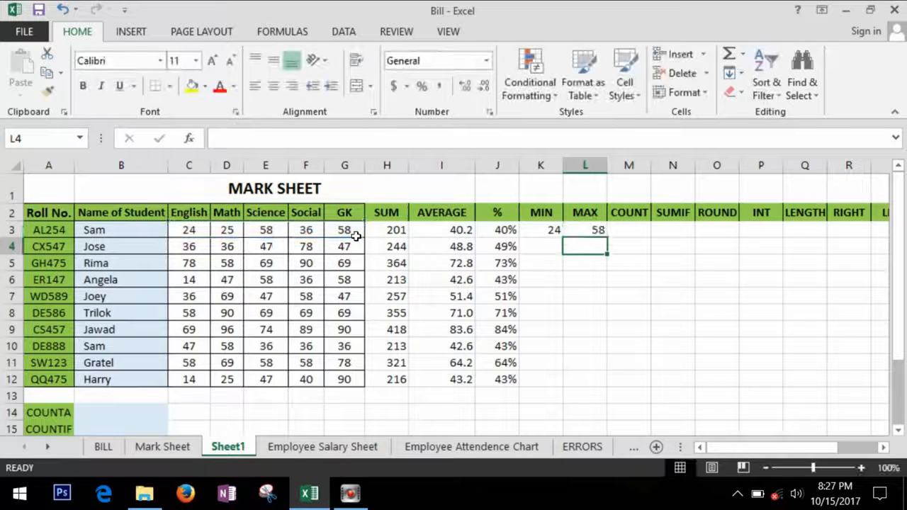
{"action": "left_click_drag", "start_coordinate": [549, 232], "coordinate": [585, 236]}
{"action": "double_click", "coordinate": [609, 242]}
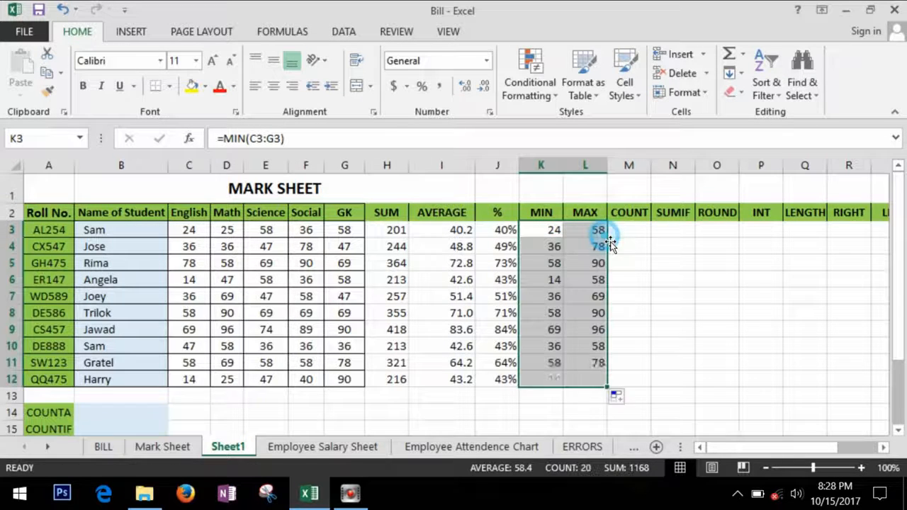
{"action": "left_click", "coordinate": [643, 261]}
{"action": "left_click", "coordinate": [645, 237]}
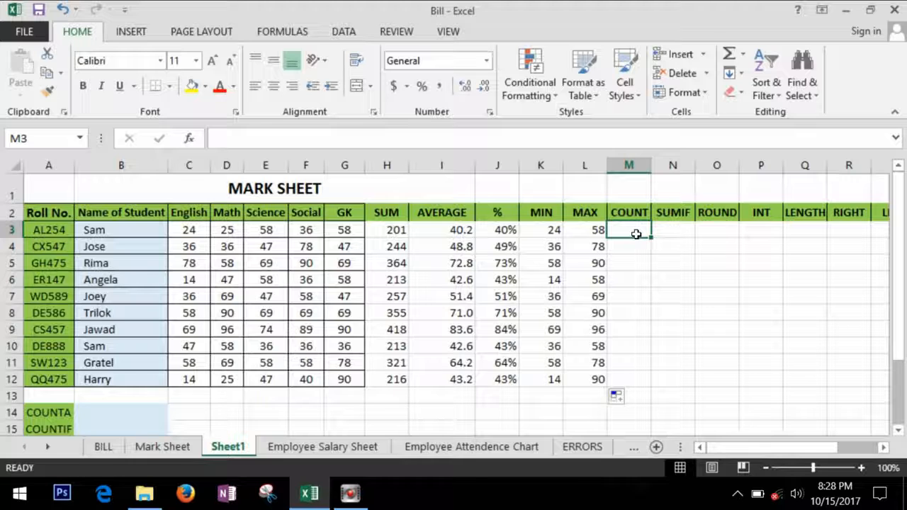
- Enter =COUNT(C3:G3) in M3 and copy it down to M12, giving 5 for each student
{"action": "type", "text": "=coun"}
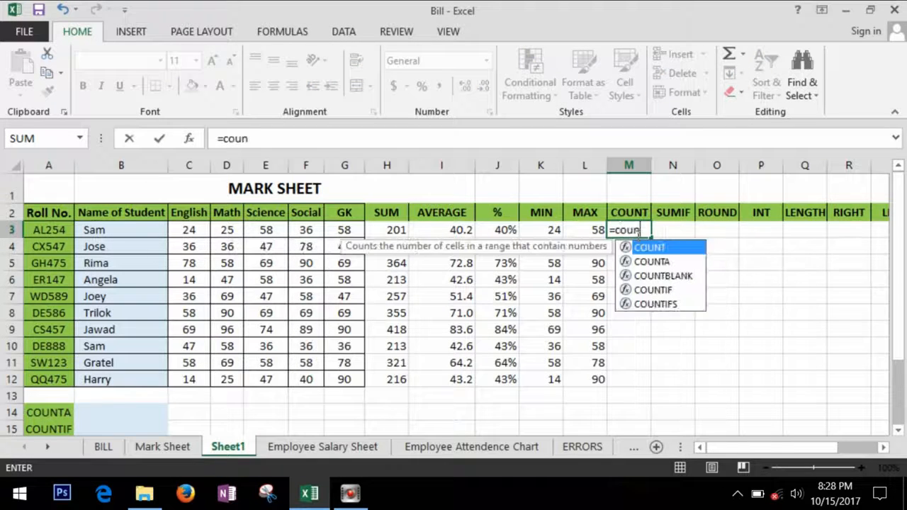
{"action": "type", "text": "t"}
{"action": "key", "text": "Tab"}
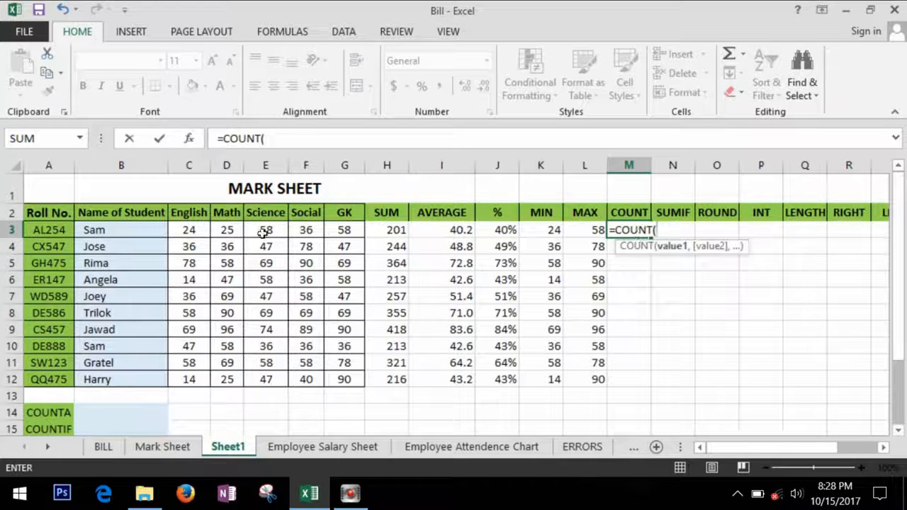
{"action": "left_click_drag", "start_coordinate": [189, 231], "coordinate": [336, 236]}
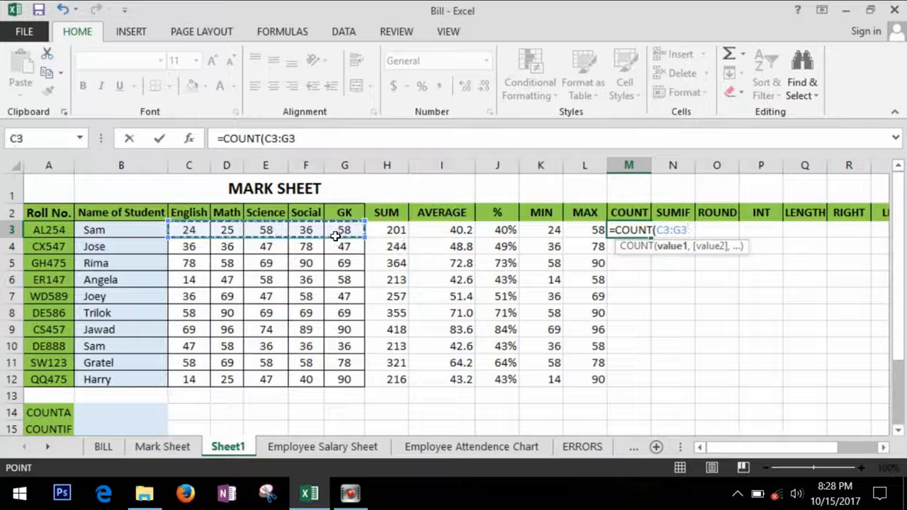
{"action": "key", "text": "Return"}
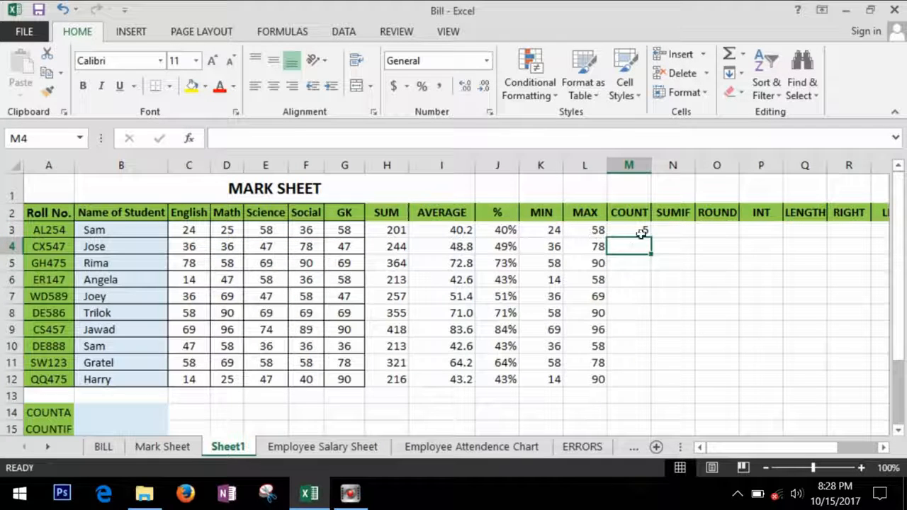
{"action": "left_click", "coordinate": [641, 234]}
{"action": "double_click", "coordinate": [650, 237]}
{"action": "left_click", "coordinate": [674, 232]}
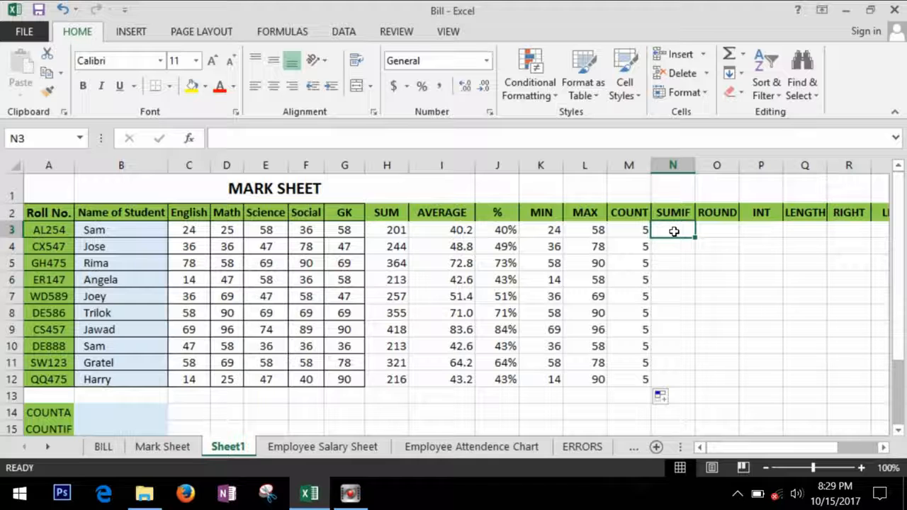
- Enter =SUMIF(C3:G3,">50") in N3 and fill it down to N12
{"action": "left_click_drag", "start_coordinate": [188, 230], "coordinate": [344, 229]}
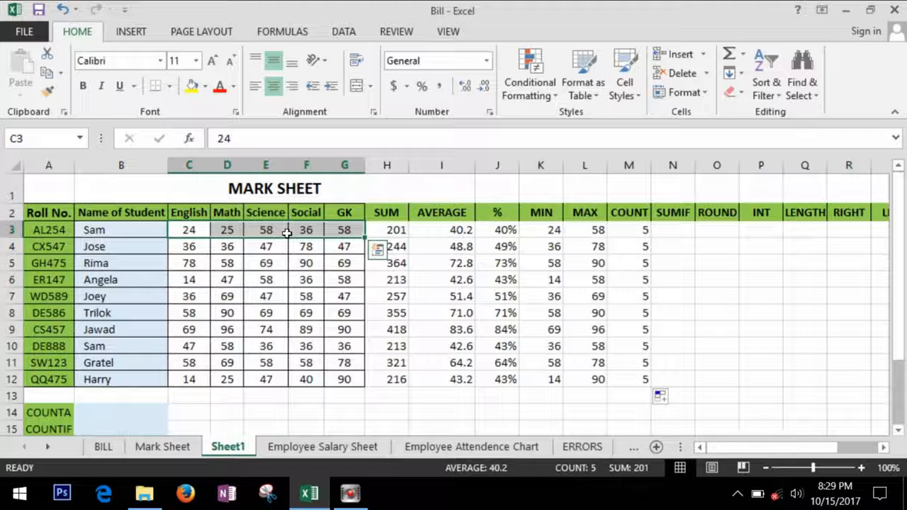
{"action": "left_click", "coordinate": [669, 230]}
{"action": "type", "text": "=sumif"}
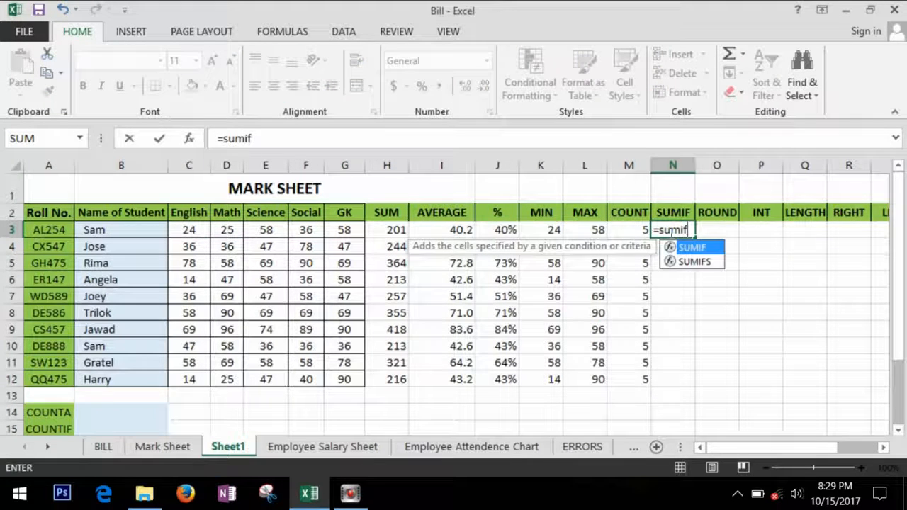
{"action": "key", "text": "Tab"}
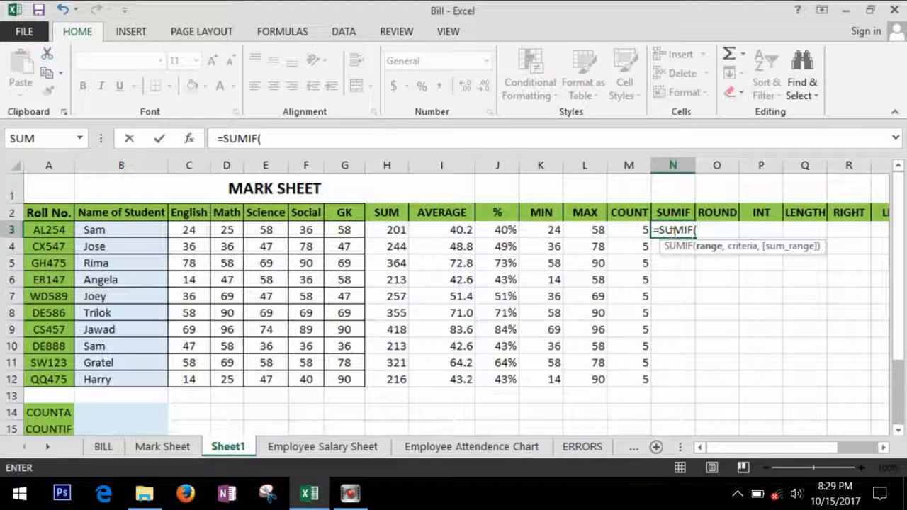
{"action": "left_click_drag", "start_coordinate": [188, 231], "coordinate": [340, 237]}
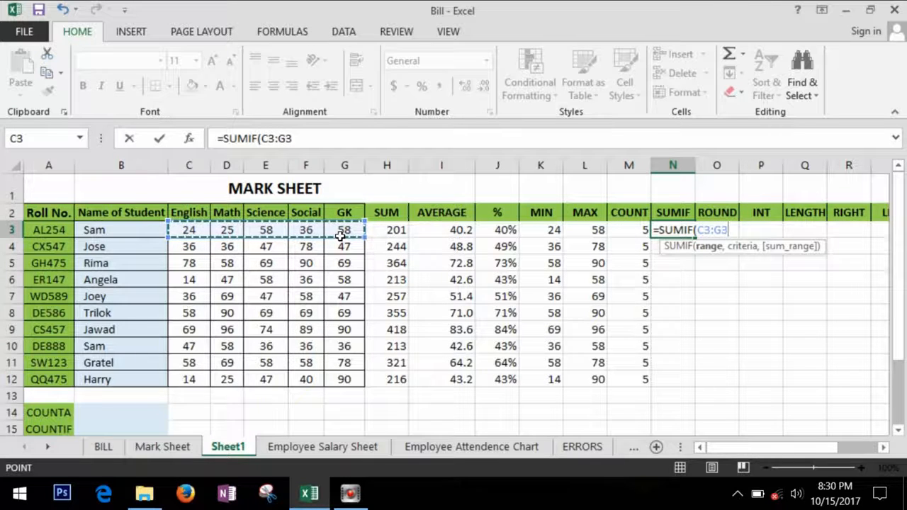
{"action": "type", "text": ",\">"}
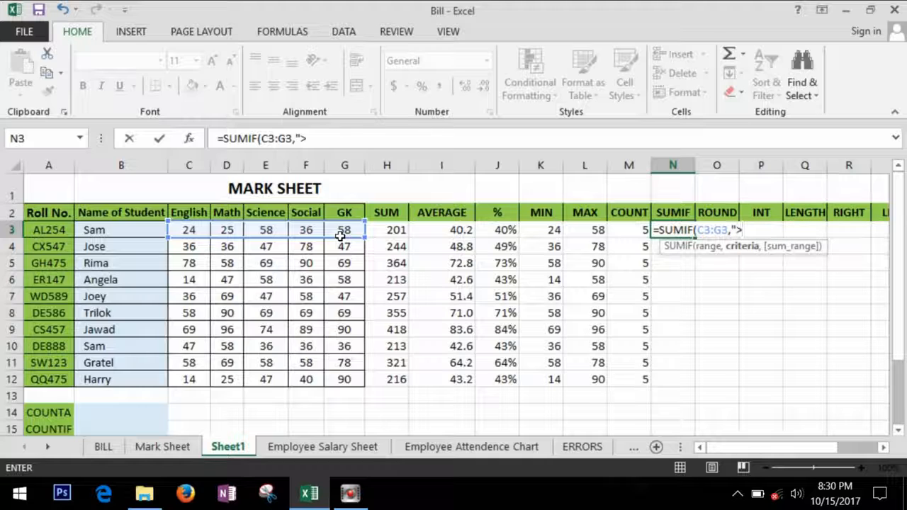
{"action": "type", "text": "50"}
{"action": "key", "text": "Return"}
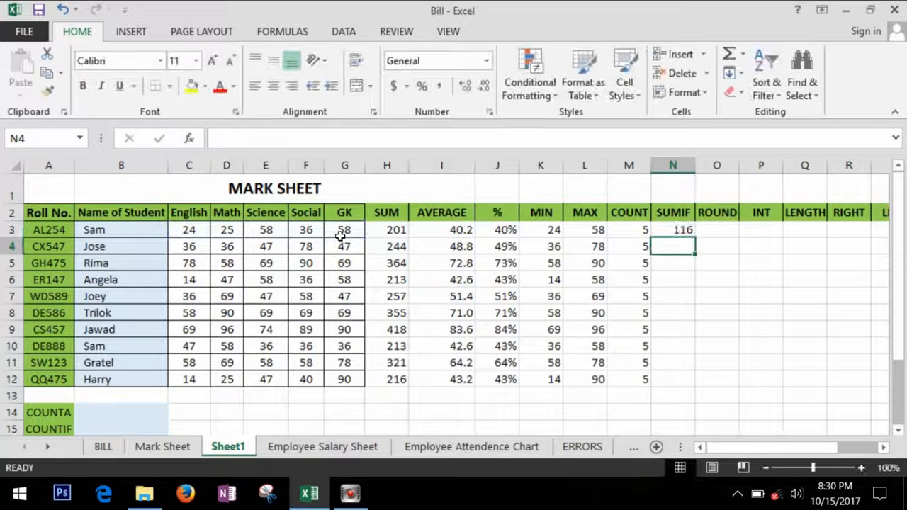
{"action": "left_click", "coordinate": [676, 231]}
{"action": "double_click", "coordinate": [696, 238]}
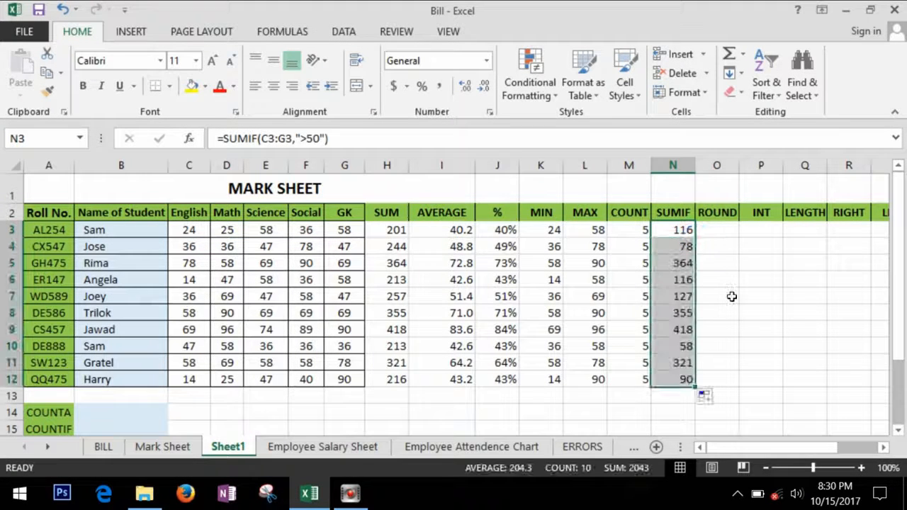
{"action": "left_click", "coordinate": [681, 254]}
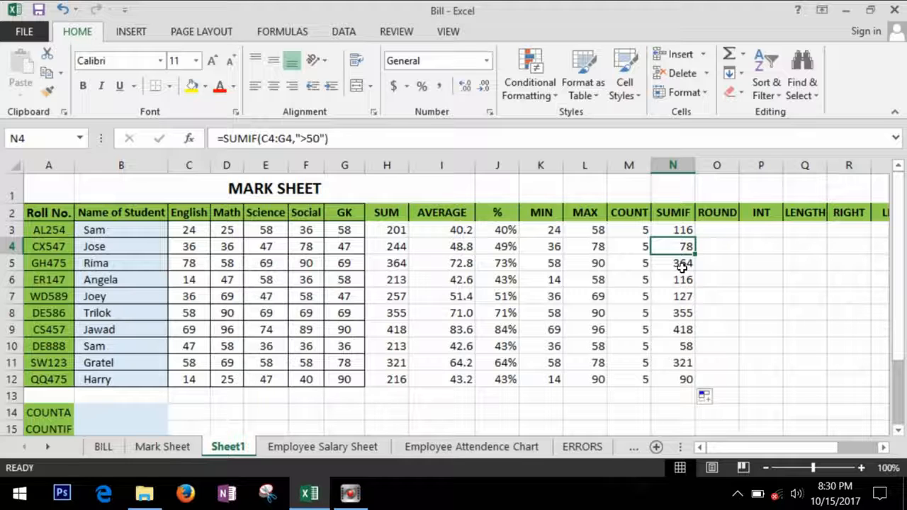
- Select the AVERAGE values I3:I12 and the whole AVERAGE column for reference
{"action": "left_click", "coordinate": [727, 233]}
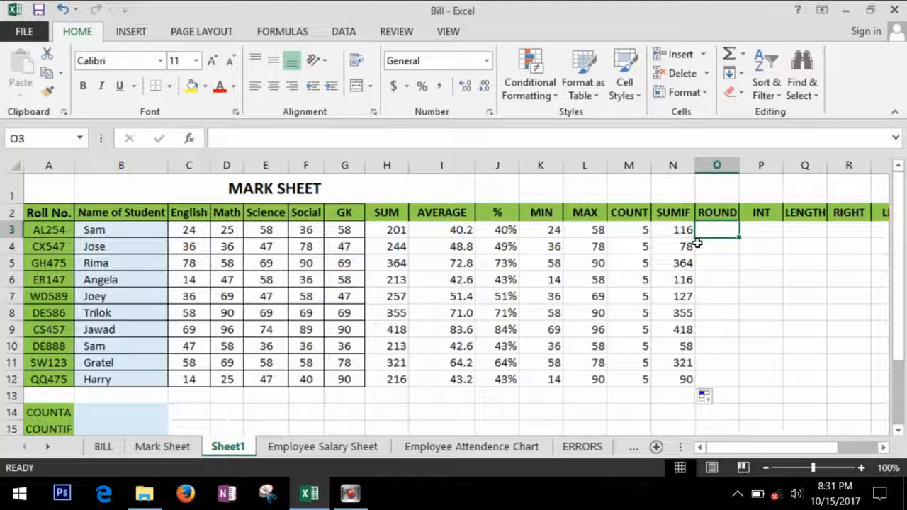
{"action": "left_click_drag", "start_coordinate": [469, 234], "coordinate": [468, 381]}
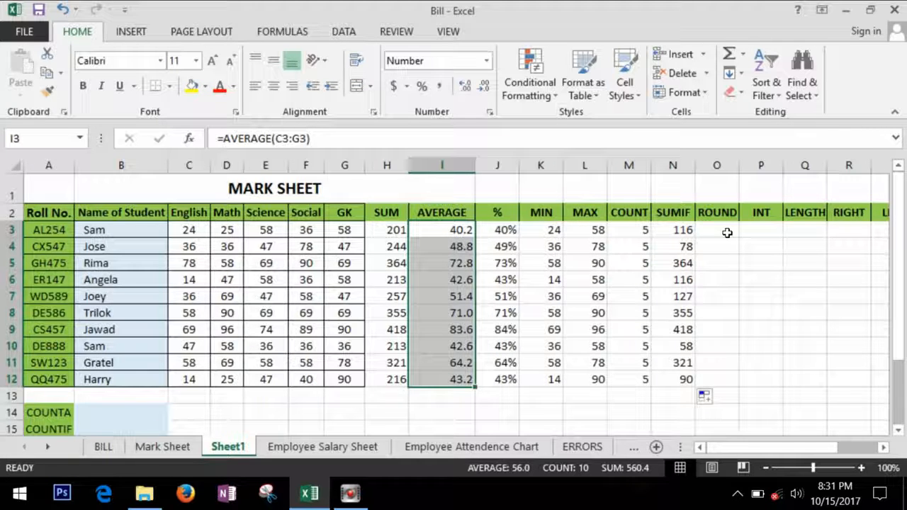
{"action": "left_click", "coordinate": [471, 167]}
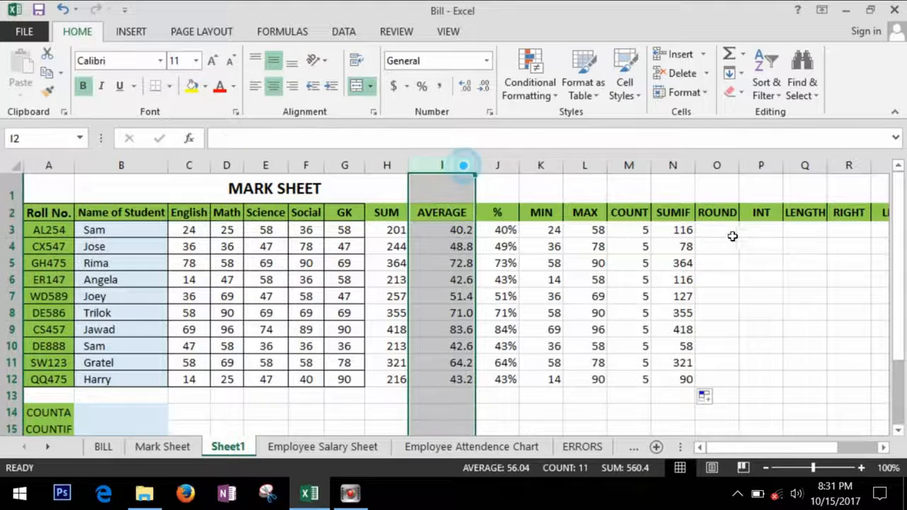
{"action": "left_click", "coordinate": [726, 233]}
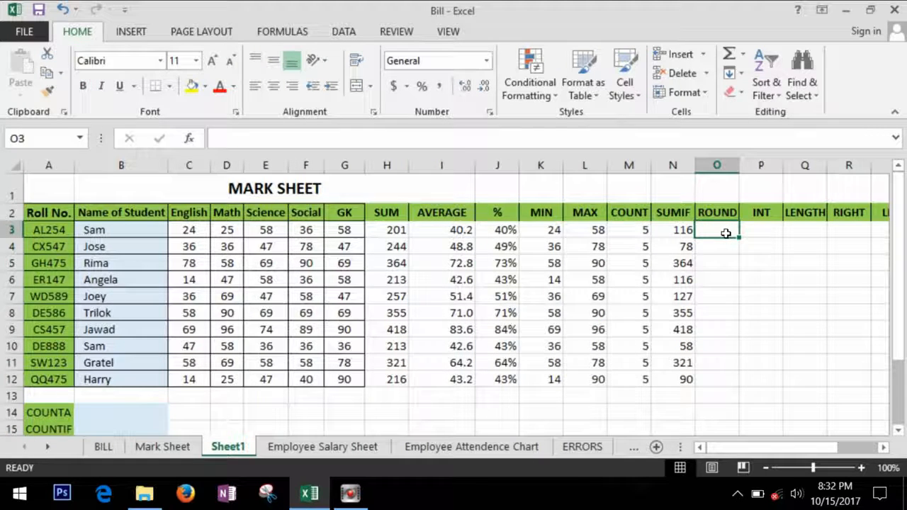
- Enter =ROUND(I3,0) in O3 and copy it down to O12
{"action": "type", "text": "=round"}
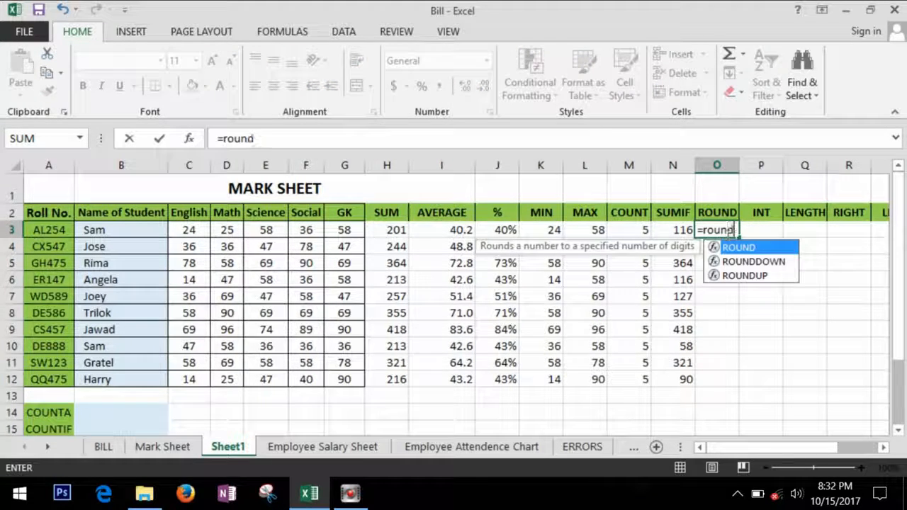
{"action": "key", "text": "Tab"}
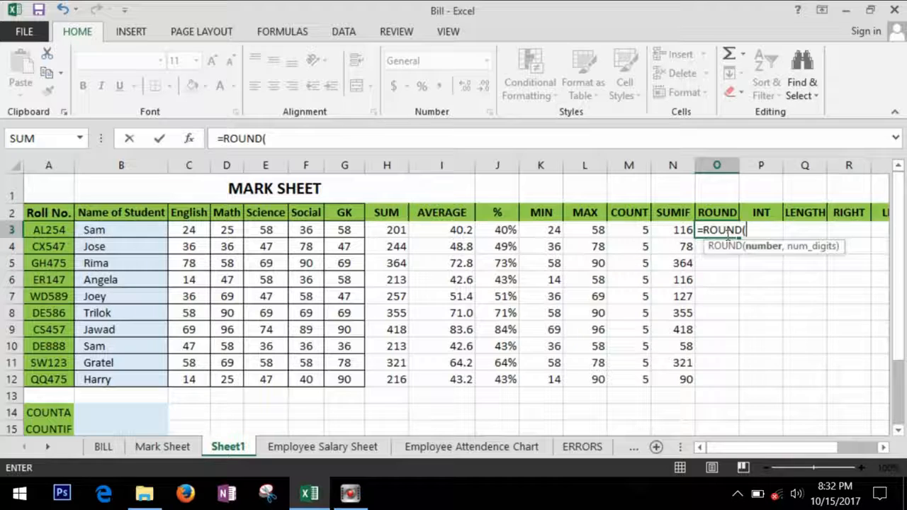
{"action": "left_click", "coordinate": [459, 231]}
{"action": "type", "text": ","}
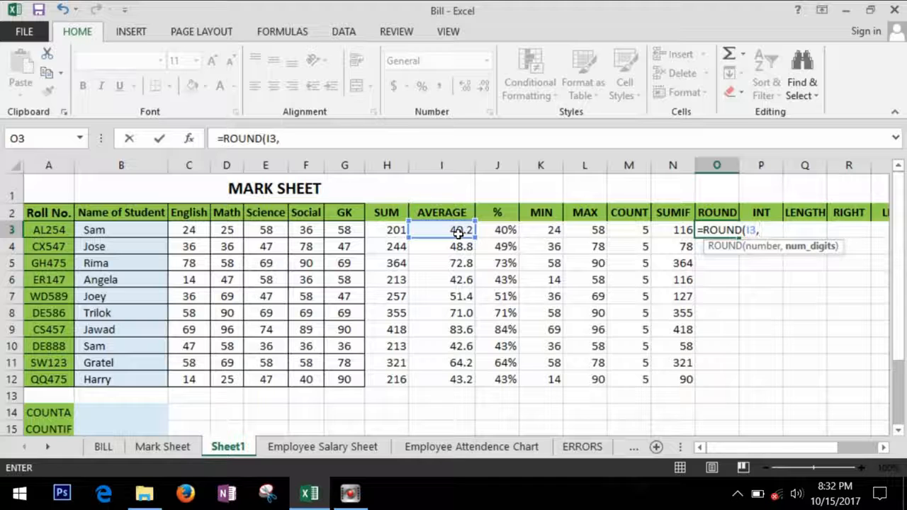
{"action": "type", "text": "0"}
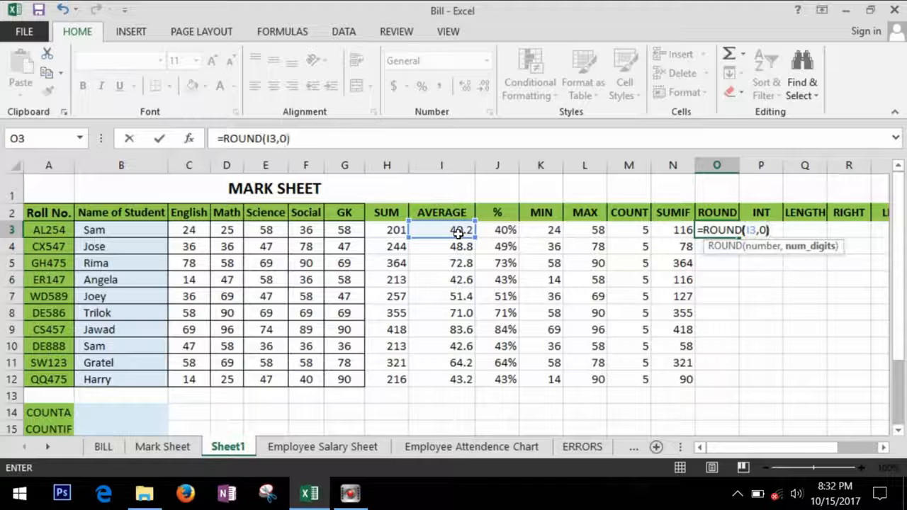
{"action": "type", "text": ")"}
{"action": "key", "text": "Return"}
{"action": "left_click", "coordinate": [730, 234]}
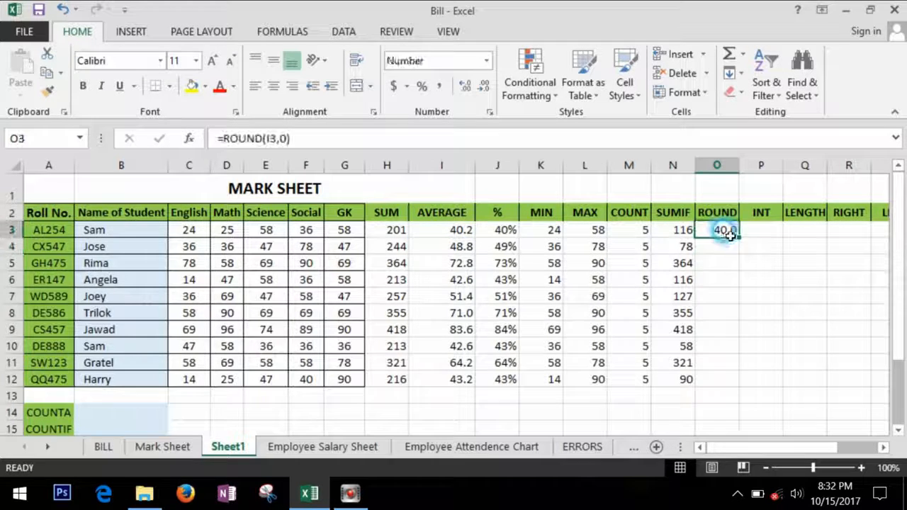
{"action": "double_click", "coordinate": [746, 242]}
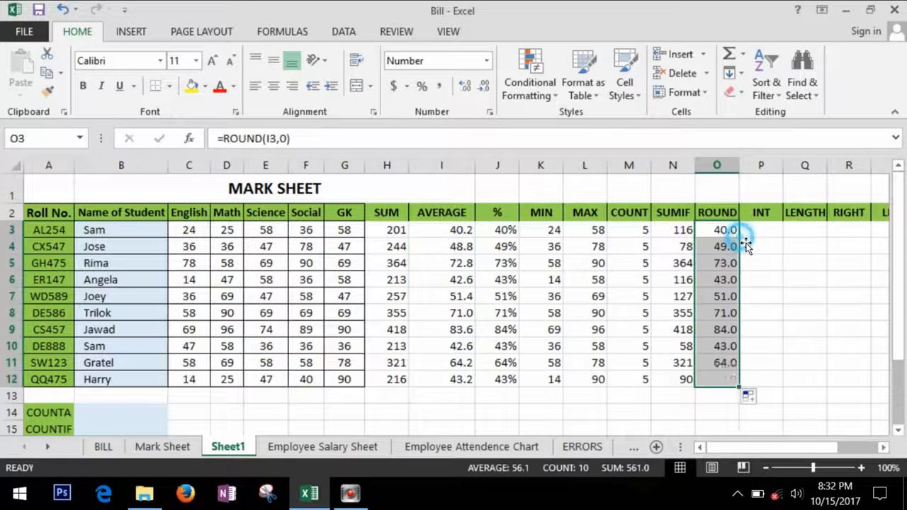
- Check the copied ROUND formulas in O3, O4 and O5
{"action": "left_click", "coordinate": [792, 295]}
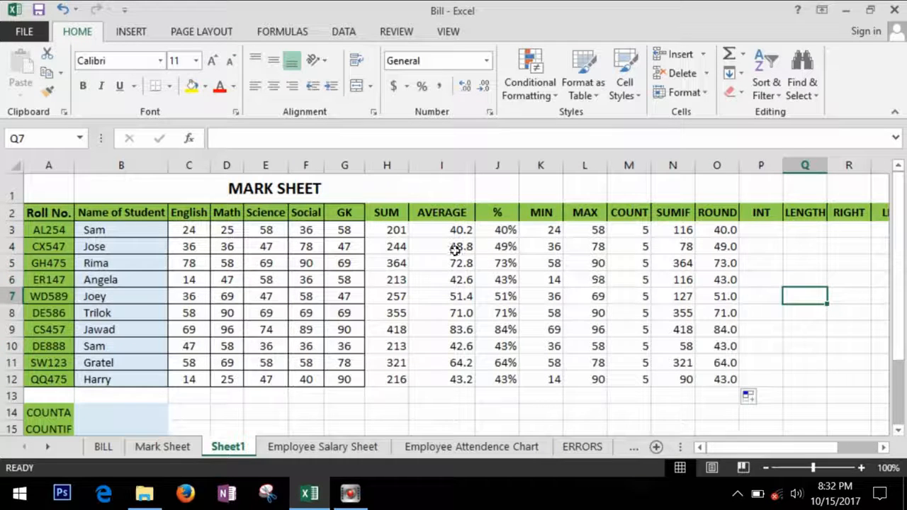
{"action": "left_click", "coordinate": [726, 250]}
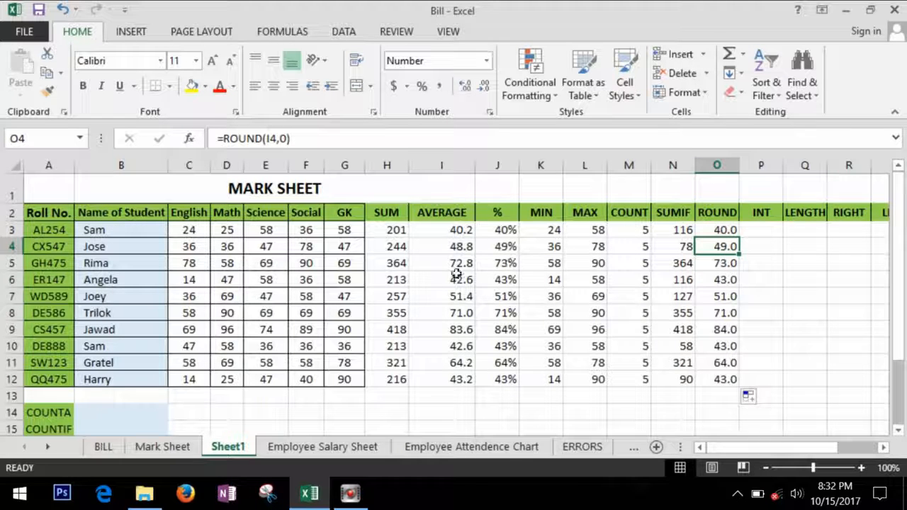
{"action": "left_click", "coordinate": [721, 266]}
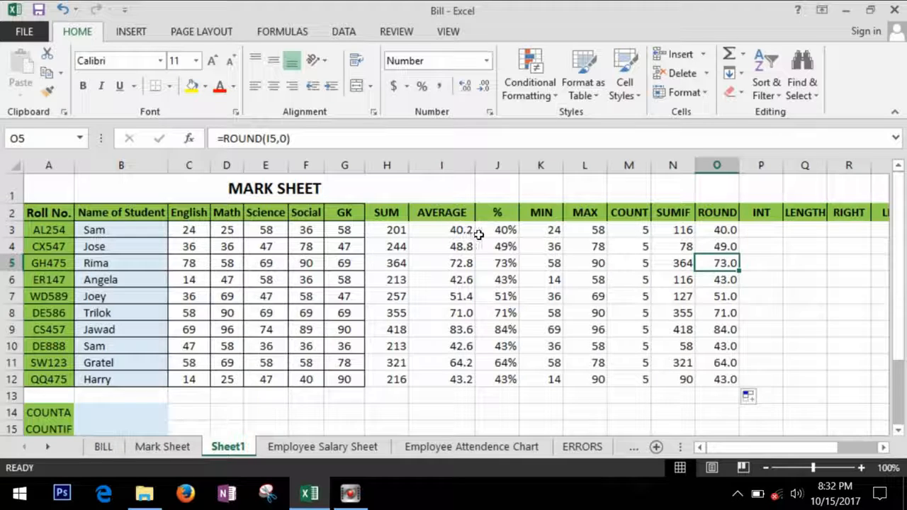
{"action": "left_click", "coordinate": [737, 232]}
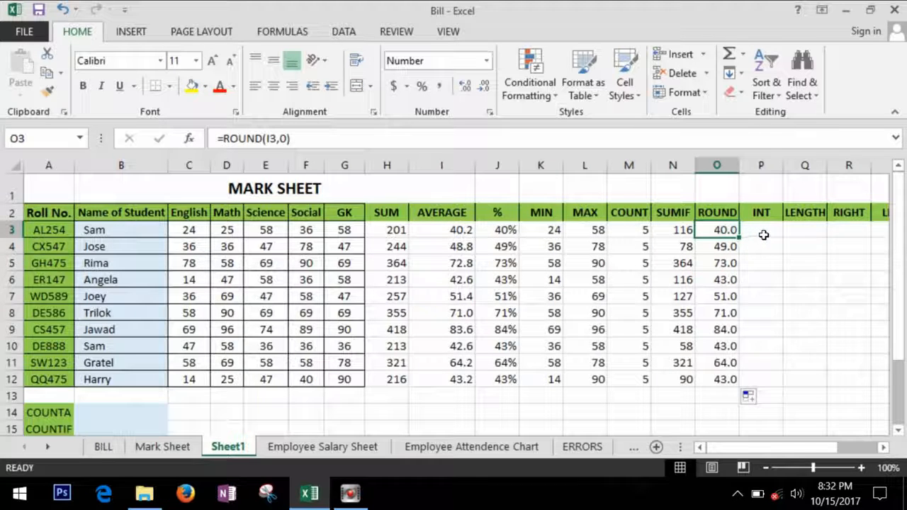
{"action": "left_click", "coordinate": [775, 232]}
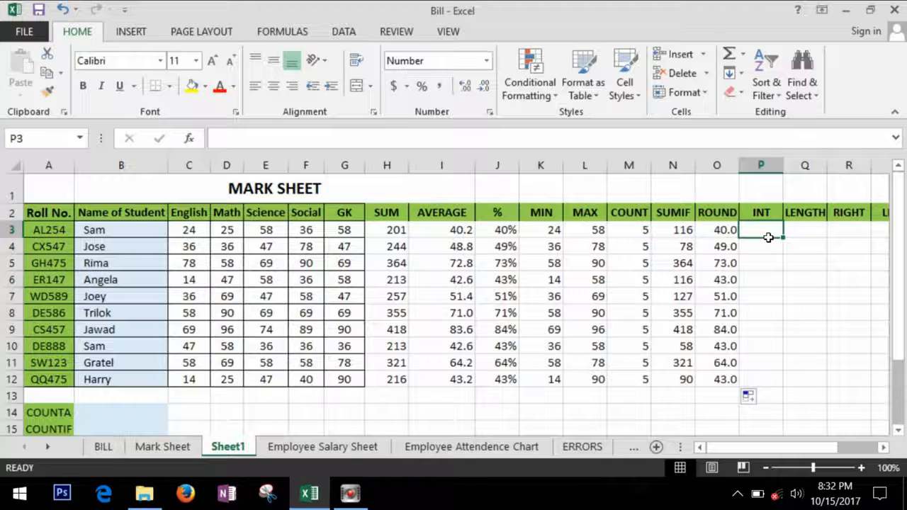
- Enter =INT(I3) in P3 and fill it down to P12
{"action": "type", "text": "=int"}
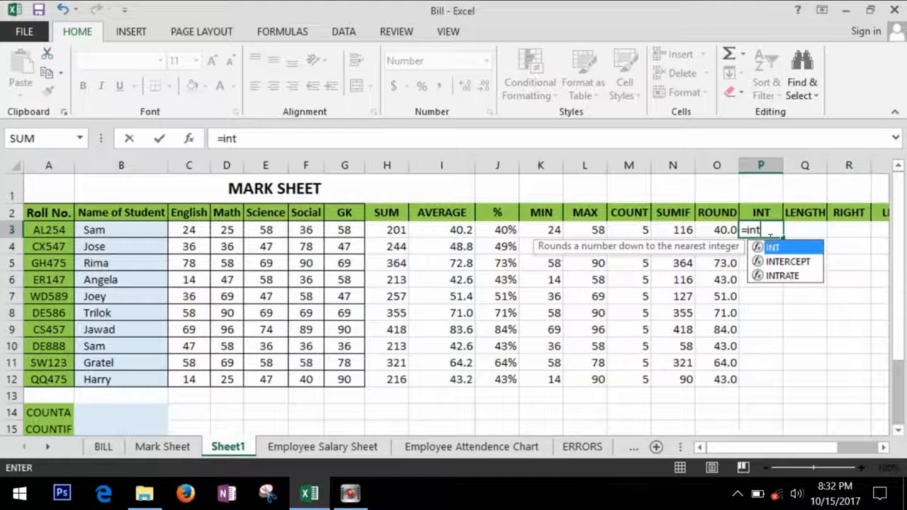
{"action": "key", "text": "Tab"}
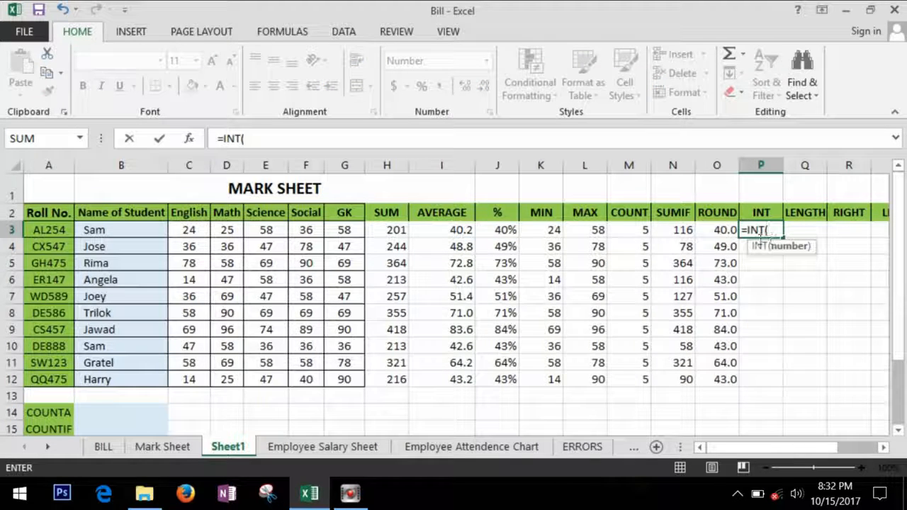
{"action": "left_click", "coordinate": [462, 234]}
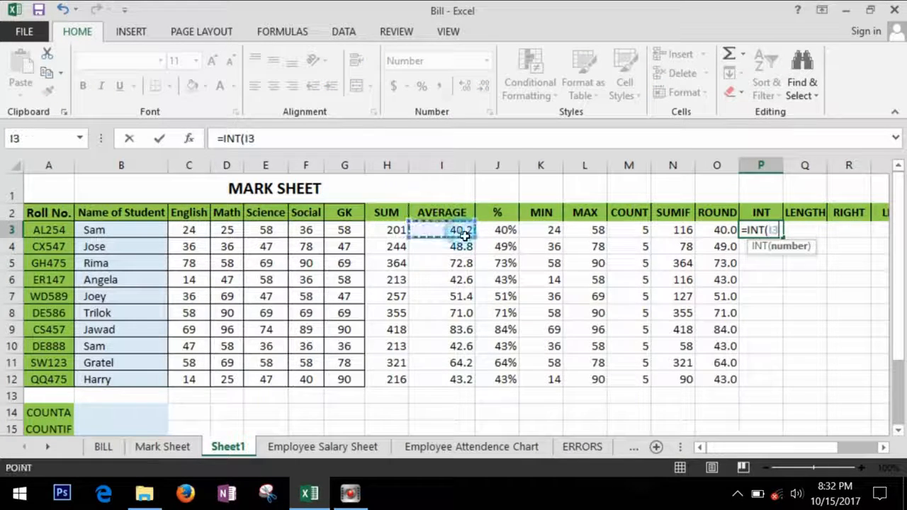
{"action": "key", "text": "Return"}
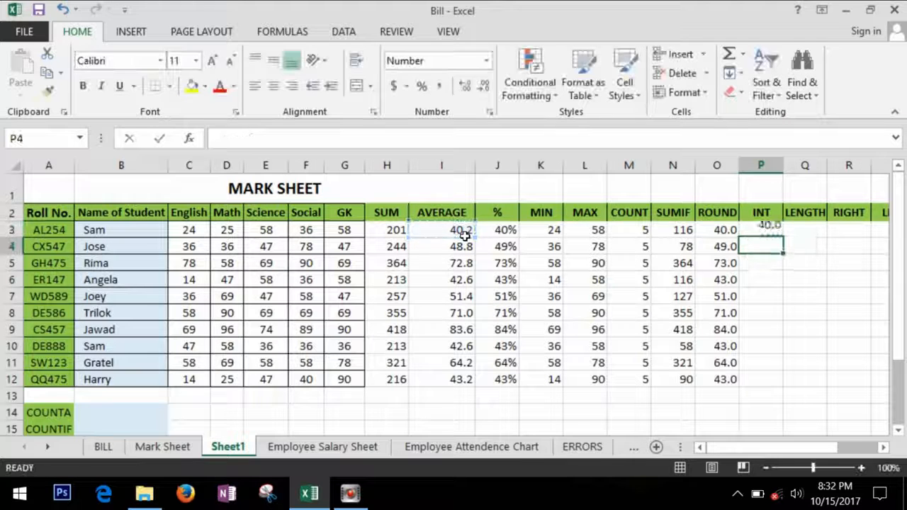
{"action": "left_click", "coordinate": [769, 230]}
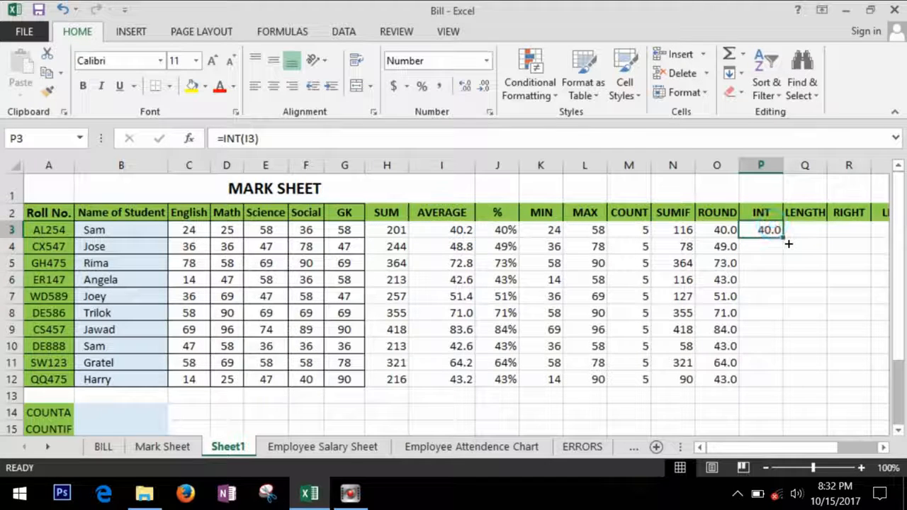
{"action": "double_click", "coordinate": [785, 241]}
- Compare the ROUND and INT results for rows 4 and 5
{"action": "left_click", "coordinate": [810, 268]}
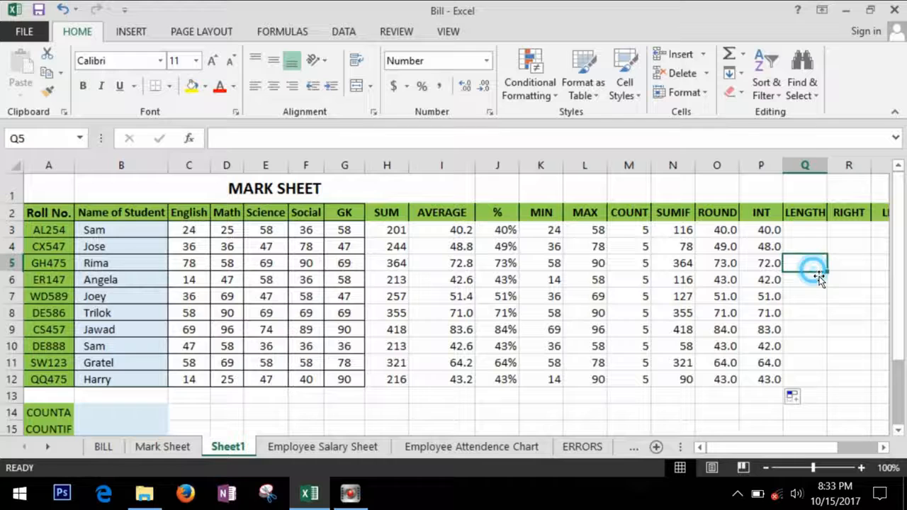
{"action": "left_click", "coordinate": [726, 247]}
{"action": "left_click", "coordinate": [769, 246]}
{"action": "left_click", "coordinate": [768, 264]}
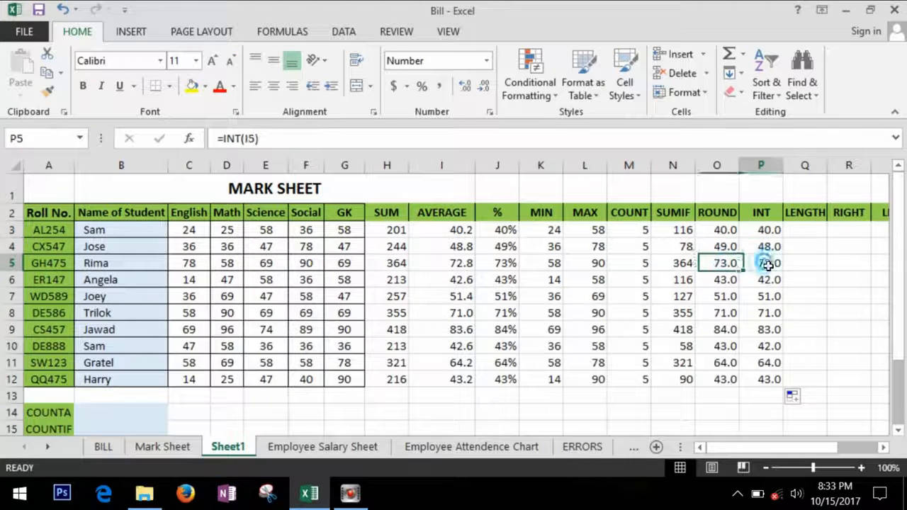
{"action": "left_click", "coordinate": [810, 234]}
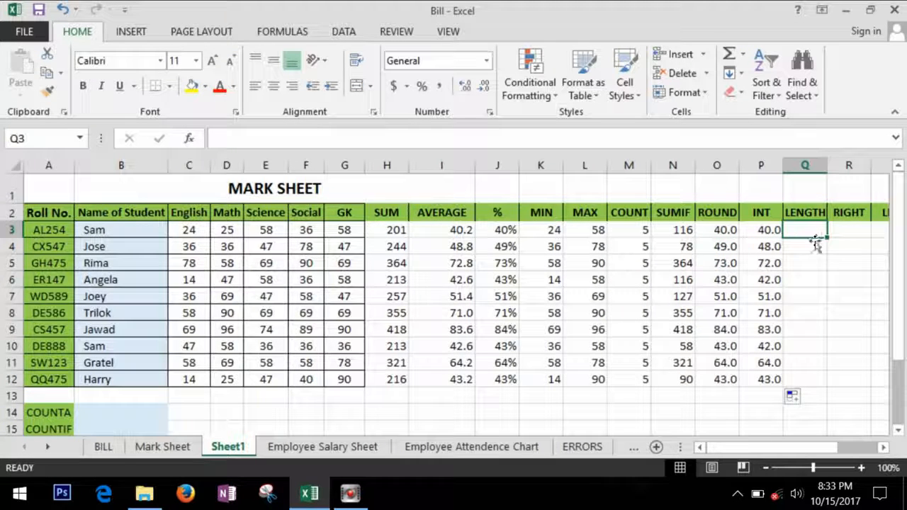
- Enter =LEN(B3) in Q3 to count each name's characters and fill it down to Q12
{"action": "left_click", "coordinate": [138, 234]}
{"action": "left_click", "coordinate": [134, 263]}
{"action": "left_click", "coordinate": [132, 279]}
{"action": "left_click", "coordinate": [809, 231]}
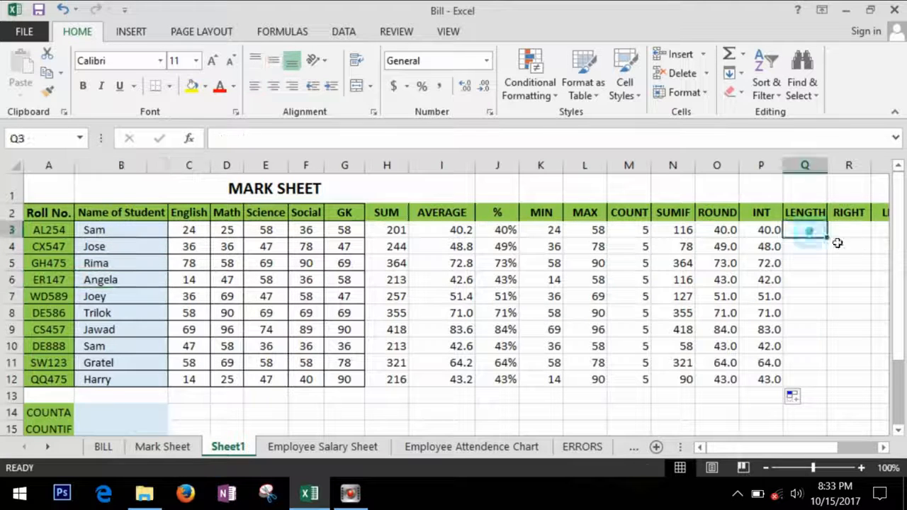
{"action": "type", "text": "=le"}
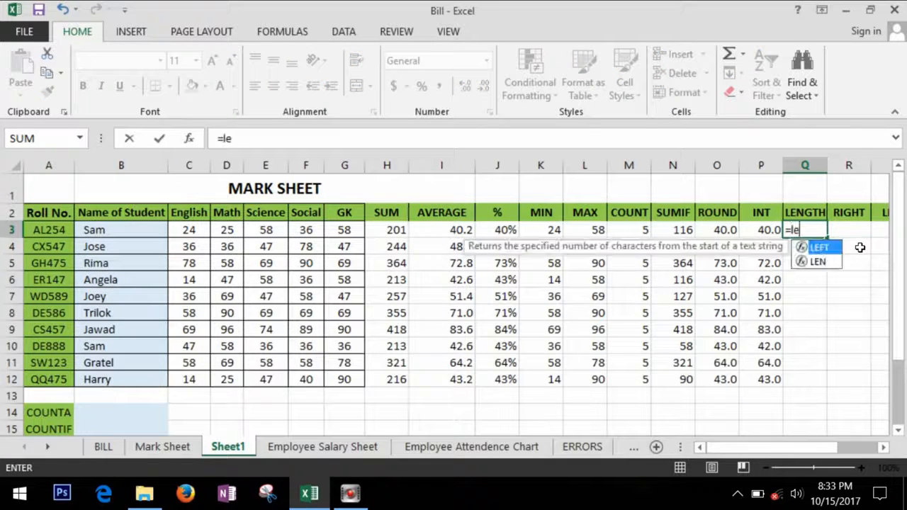
{"action": "key", "text": "Down"}
{"action": "key", "text": "Tab"}
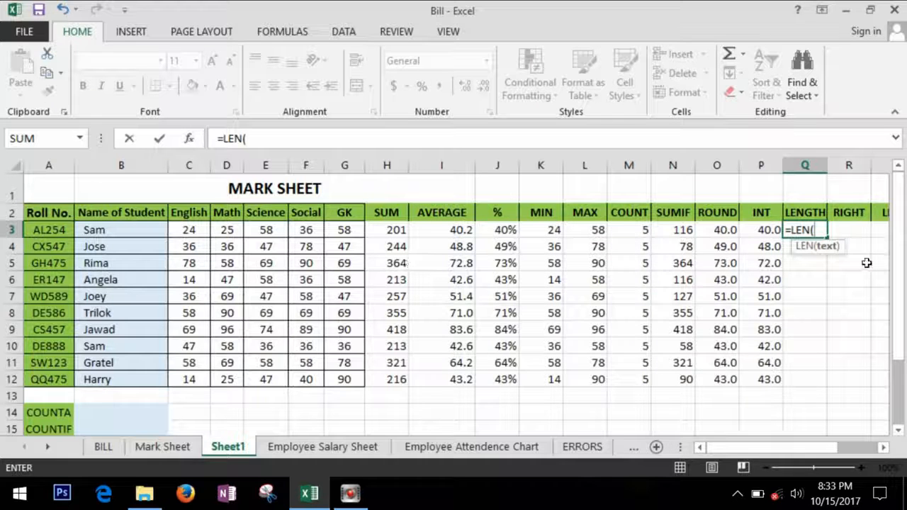
{"action": "left_click", "coordinate": [132, 234]}
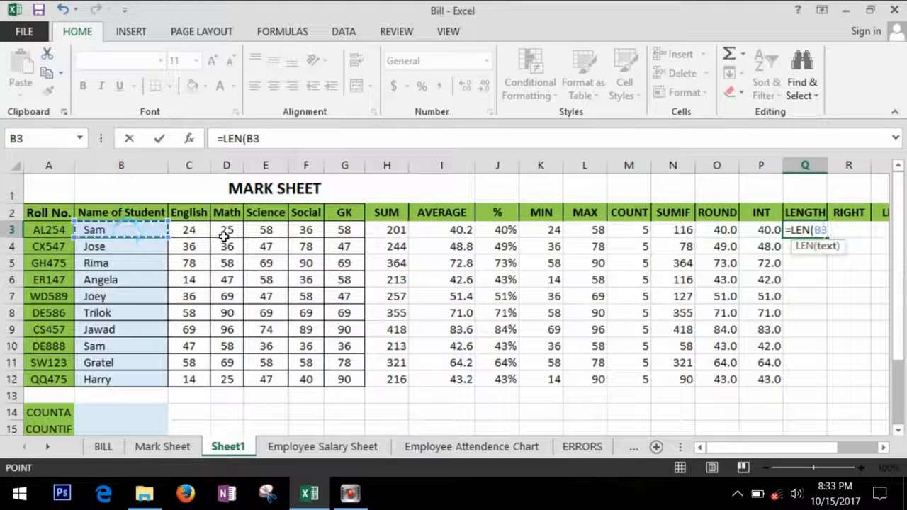
{"action": "type", "text": ")"}
{"action": "key", "text": "Return"}
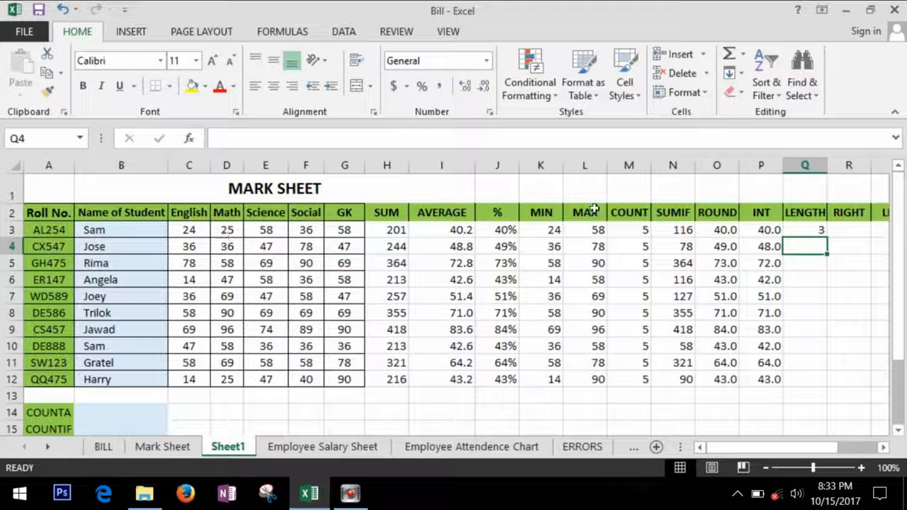
{"action": "left_click", "coordinate": [818, 230]}
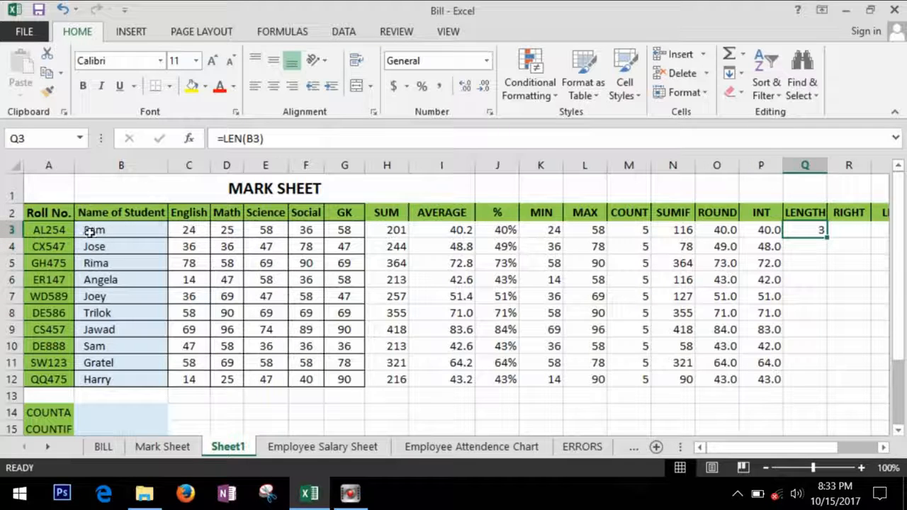
{"action": "double_click", "coordinate": [831, 243]}
{"action": "left_click", "coordinate": [861, 259]}
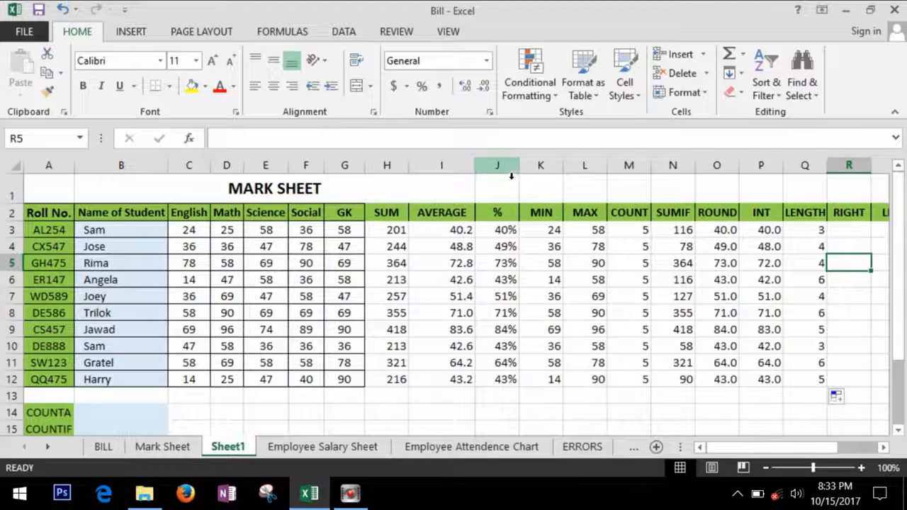
- Hide columns K to P, from MIN through INT
{"action": "left_click_drag", "start_coordinate": [541, 166], "coordinate": [769, 169]}
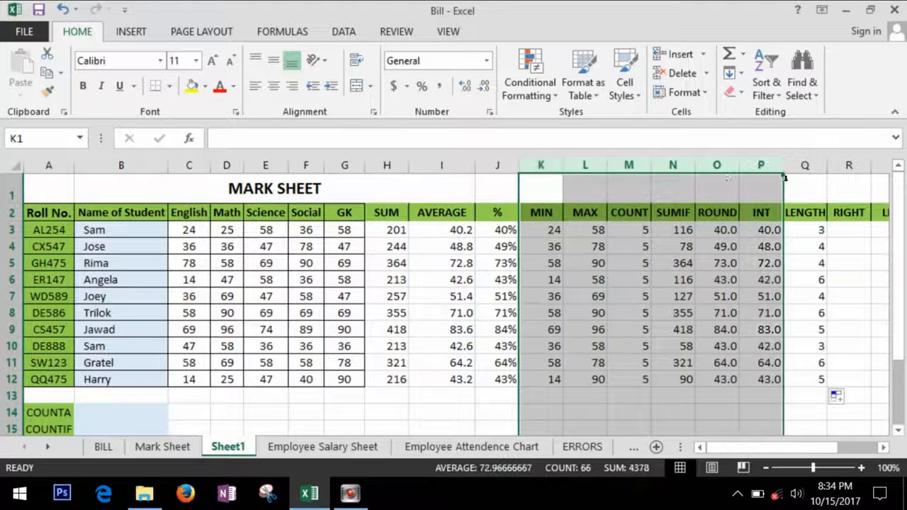
{"action": "right_click", "coordinate": [670, 170]}
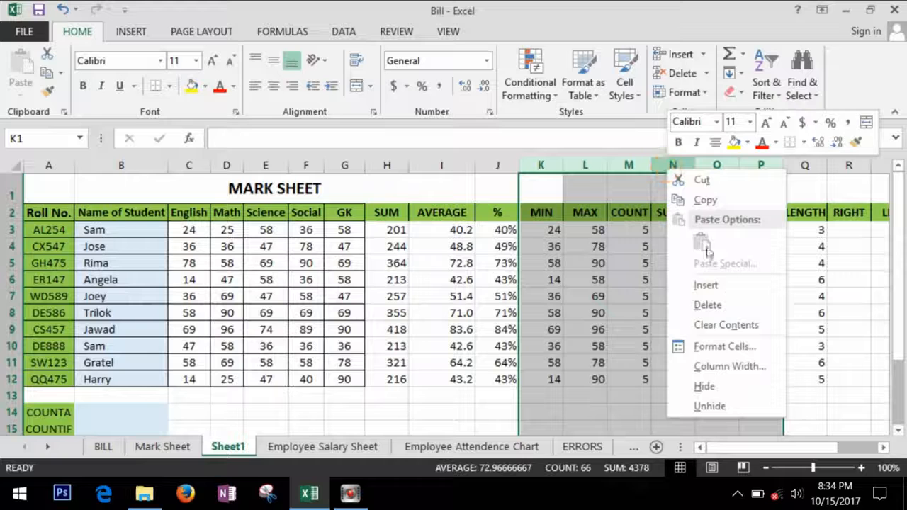
{"action": "left_click", "coordinate": [745, 387]}
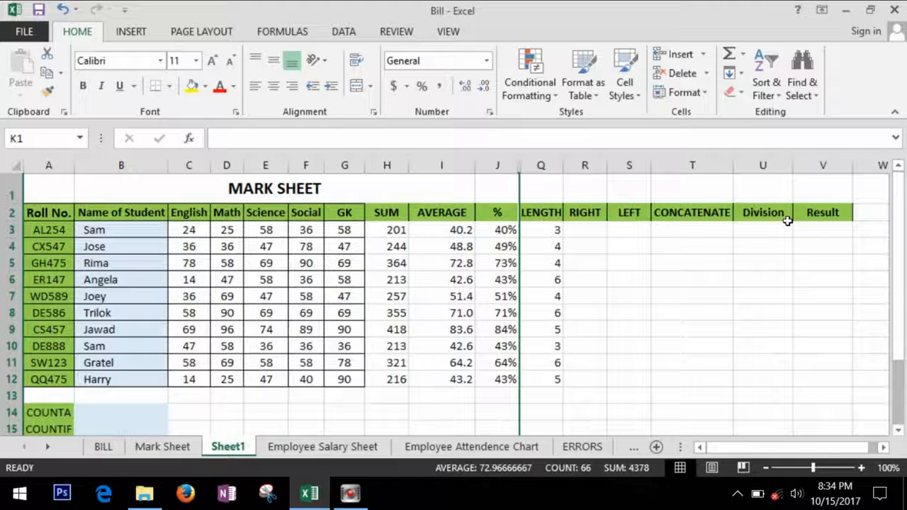
{"action": "left_click", "coordinate": [627, 312]}
{"action": "left_click", "coordinate": [604, 215]}
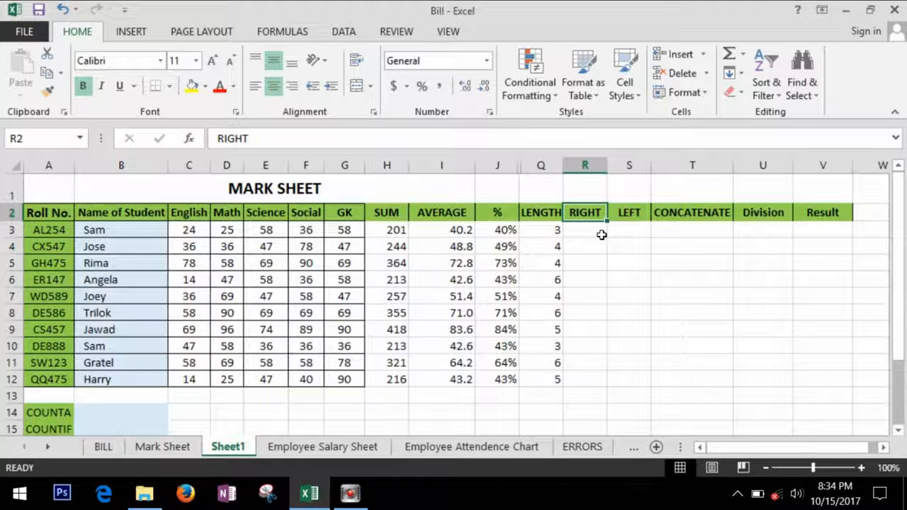
- Enter =RIGHT(A3,3) in R3 and fill it down to R12, extracting 254 through 475
{"action": "left_click", "coordinate": [108, 231]}
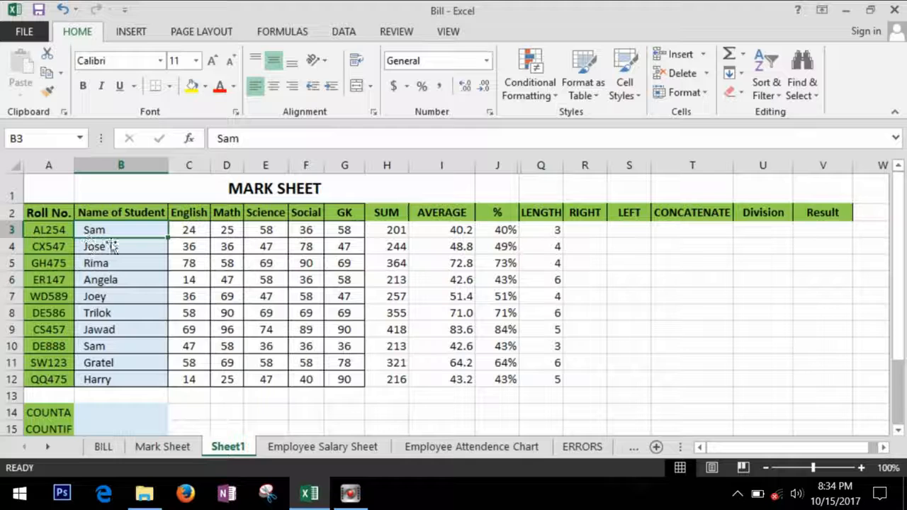
{"action": "left_click", "coordinate": [62, 229]}
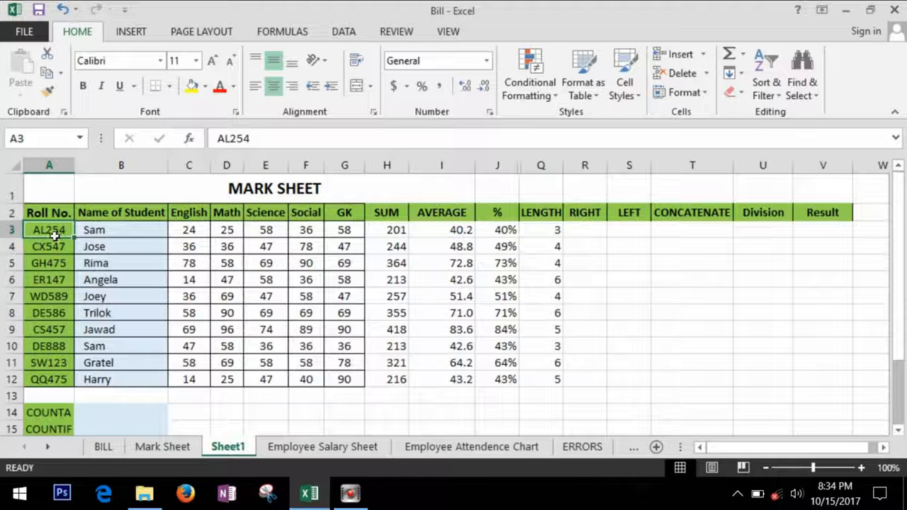
{"action": "left_click", "coordinate": [598, 234]}
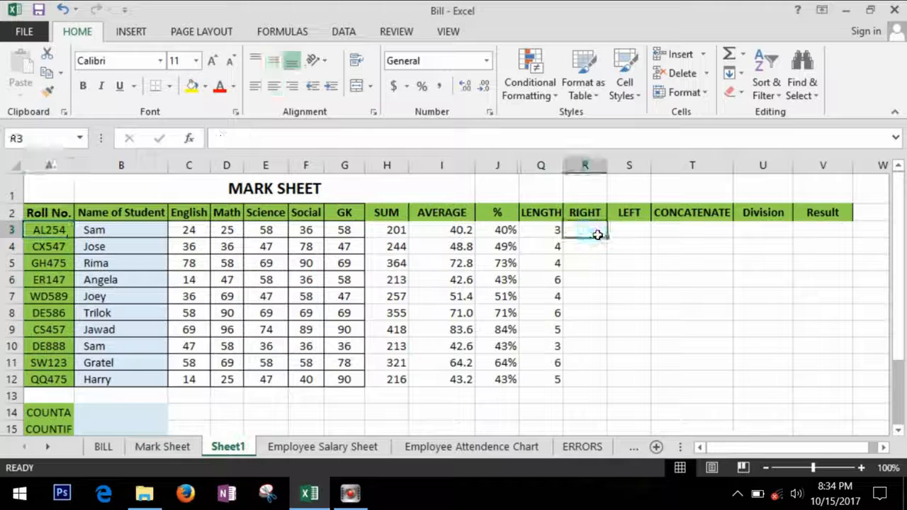
{"action": "type", "text": "=right"}
{"action": "key", "text": "Tab"}
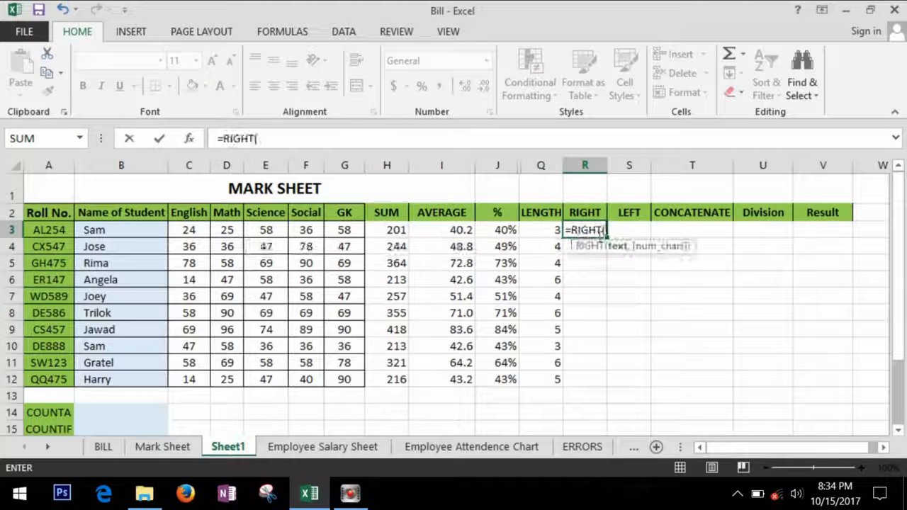
{"action": "left_click", "coordinate": [64, 230]}
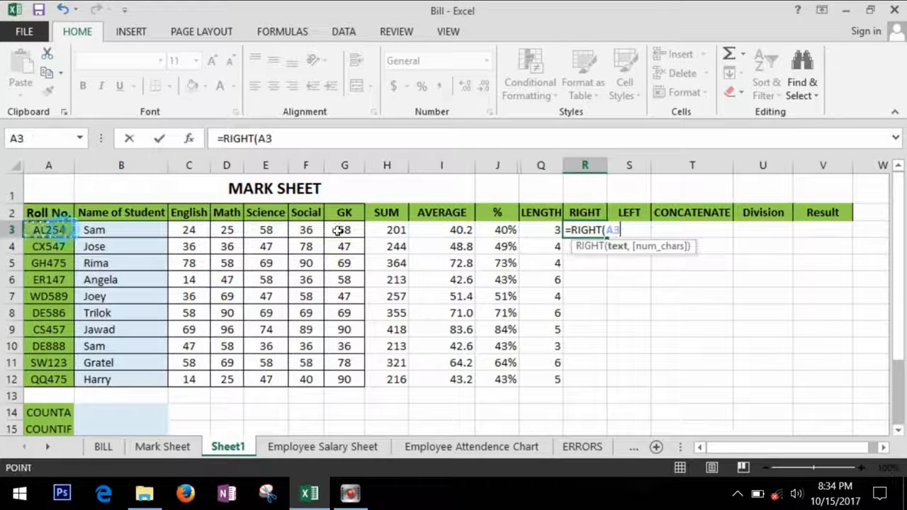
{"action": "type", "text": ","}
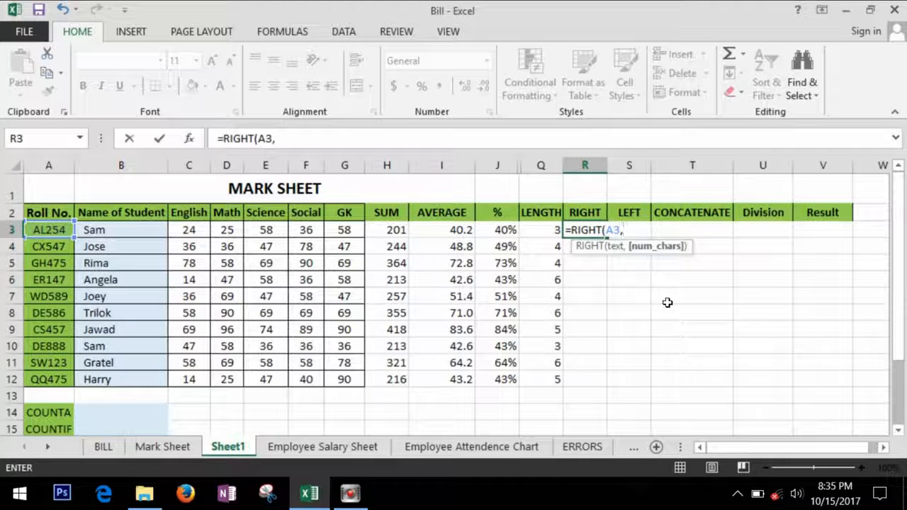
{"action": "type", "text": "3)"}
{"action": "key", "text": "ctrl+Return"}
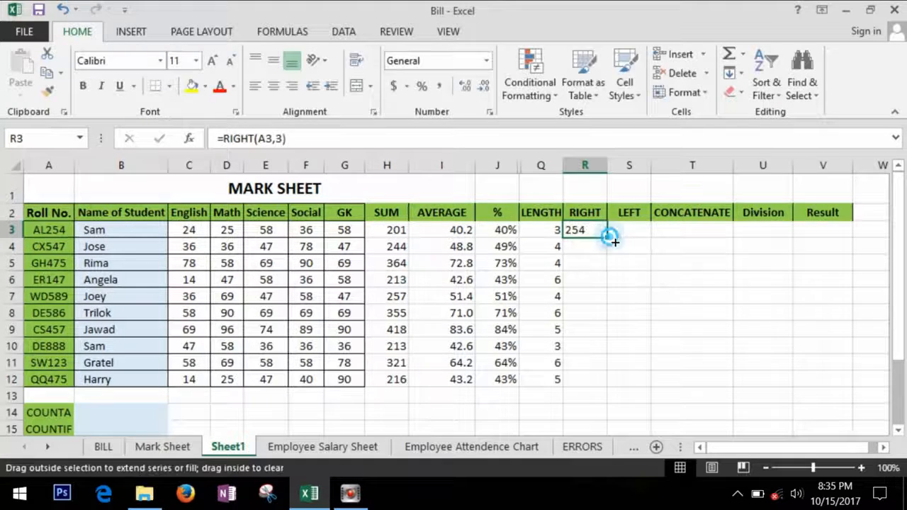
{"action": "double_click", "coordinate": [607, 237]}
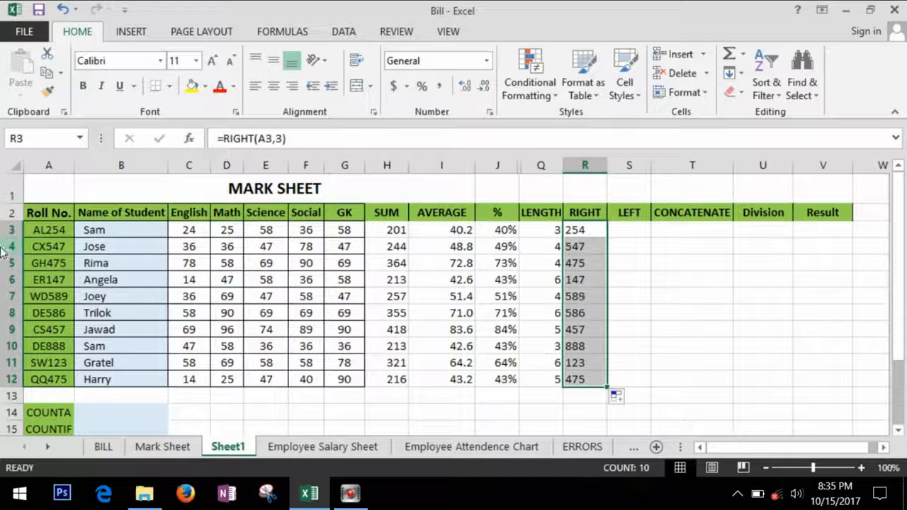
{"action": "left_click", "coordinate": [595, 231]}
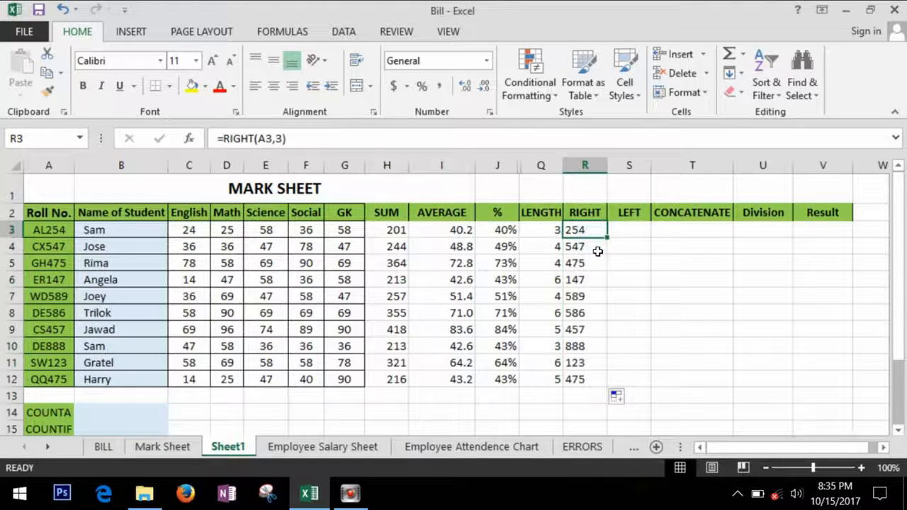
{"action": "left_click", "coordinate": [597, 246]}
{"action": "left_click", "coordinate": [68, 249]}
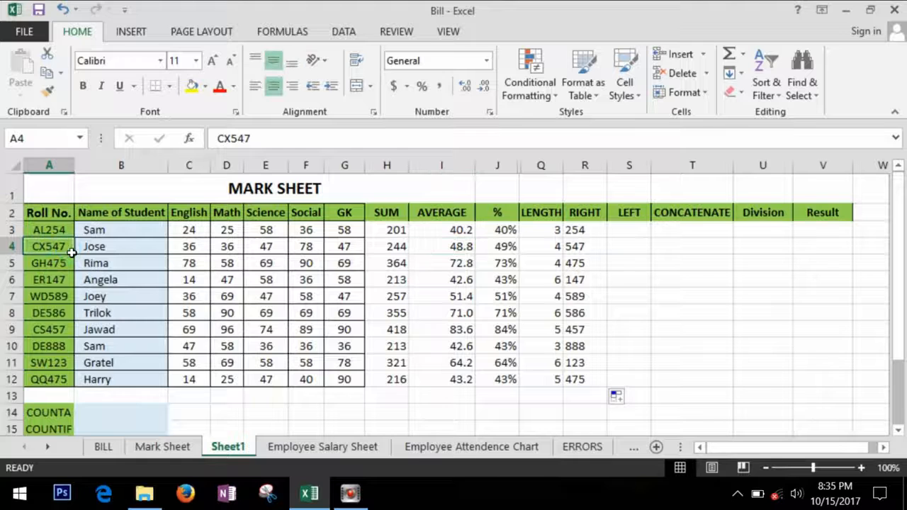
- Enter =LEFT(A3,2) in S3 and fill it down to S12, giving AL through QQ
{"action": "left_click", "coordinate": [641, 233]}
{"action": "type", "text": "="}
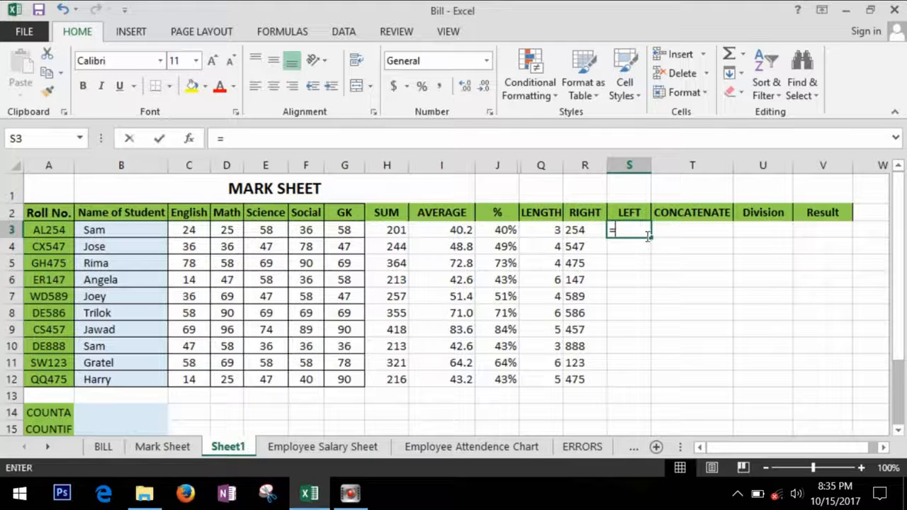
{"action": "type", "text": "left"}
{"action": "key", "text": "Tab"}
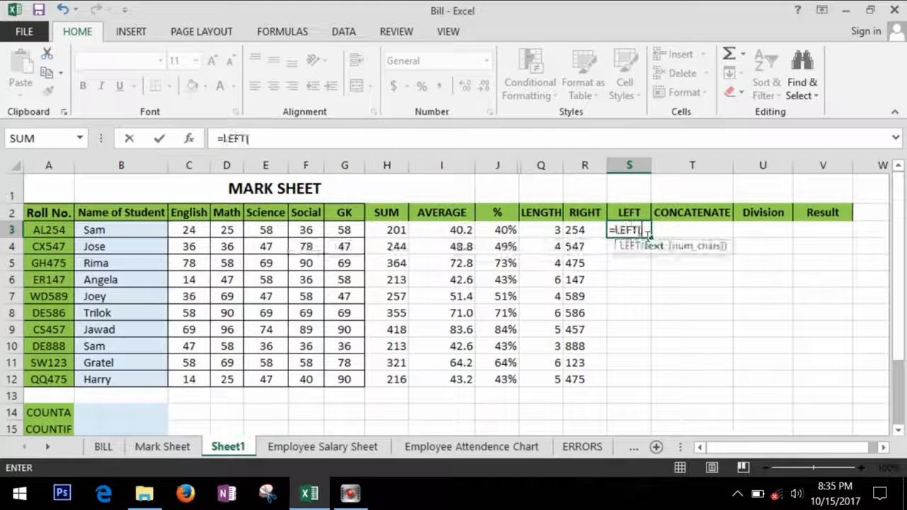
{"action": "left_click", "coordinate": [44, 229]}
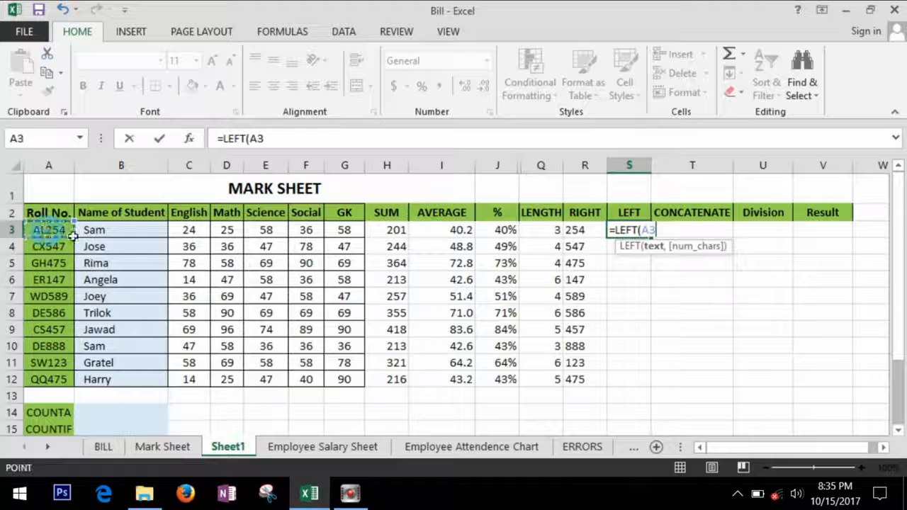
{"action": "type", "text": ","}
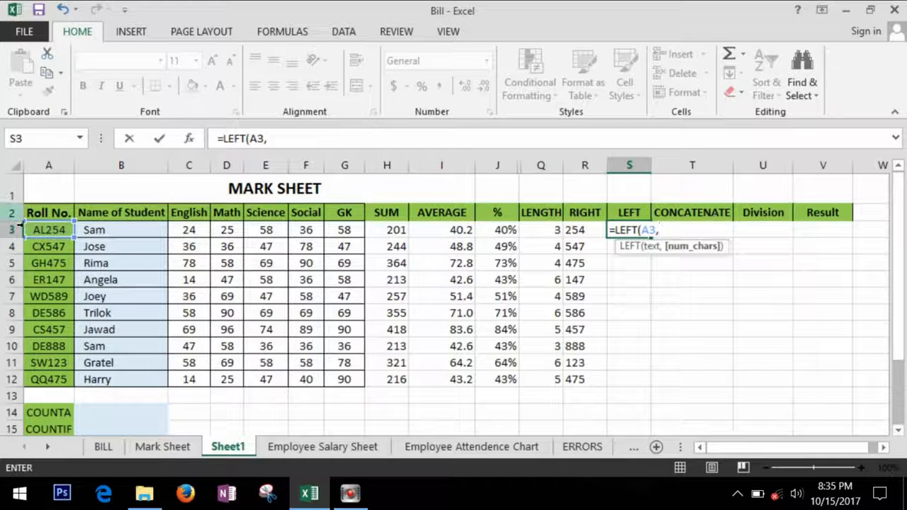
{"action": "type", "text": "2"}
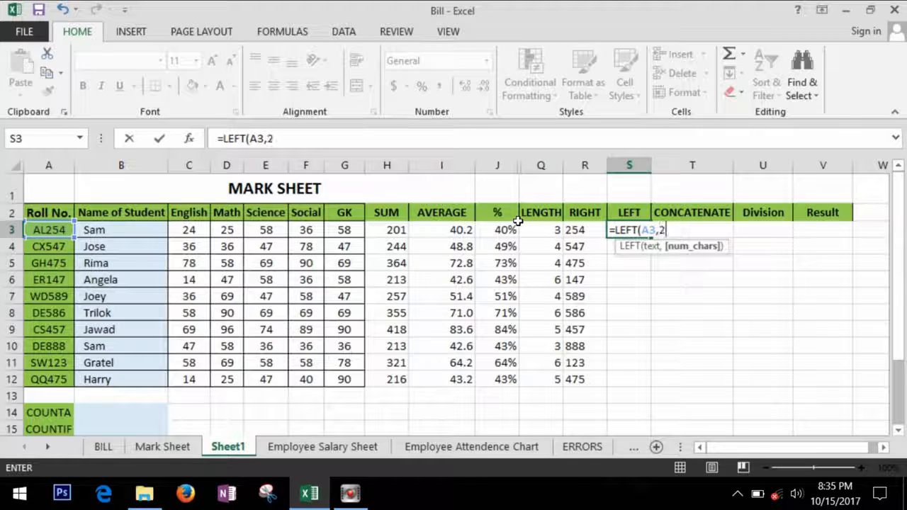
{"action": "key", "text": "Return"}
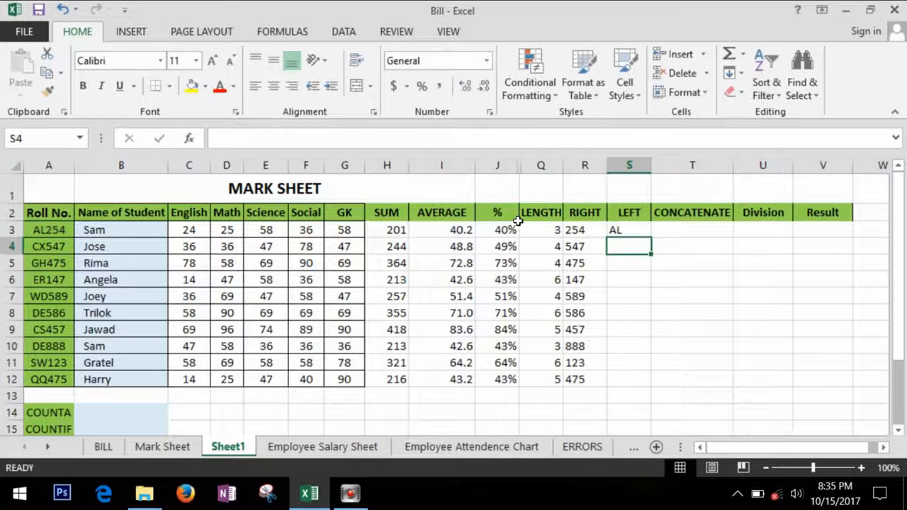
{"action": "left_click", "coordinate": [639, 234]}
{"action": "double_click", "coordinate": [652, 241]}
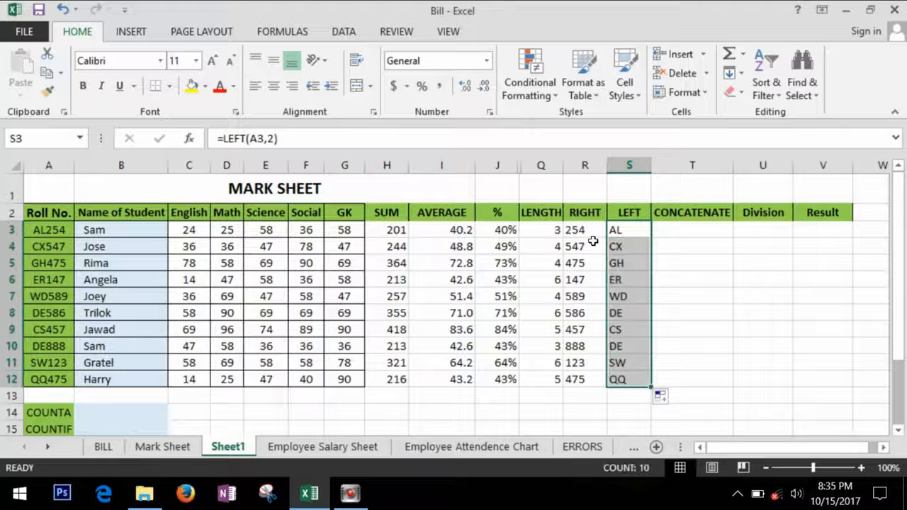
{"action": "left_click", "coordinate": [698, 210]}
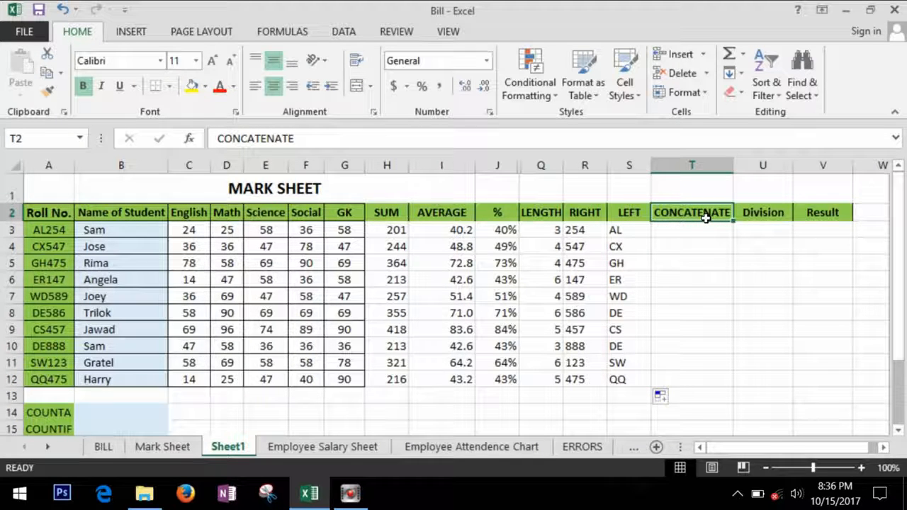
- Enter =CONCATENATE(B3,A3) in T3 and fill it down, giving SamAL254 through HarryQQ475
{"action": "left_click", "coordinate": [46, 231]}
{"action": "key", "text": "ctrl+c"}
{"action": "left_click", "coordinate": [123, 235]}
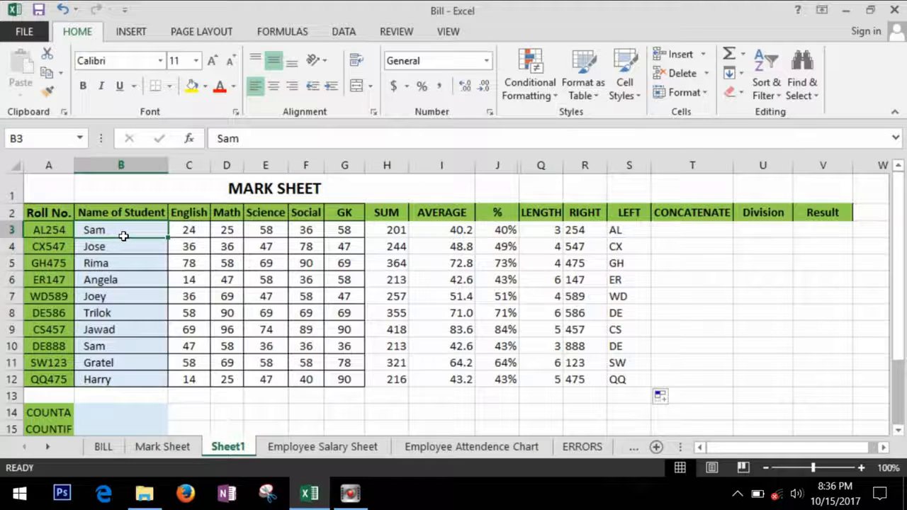
{"action": "left_click", "coordinate": [697, 234]}
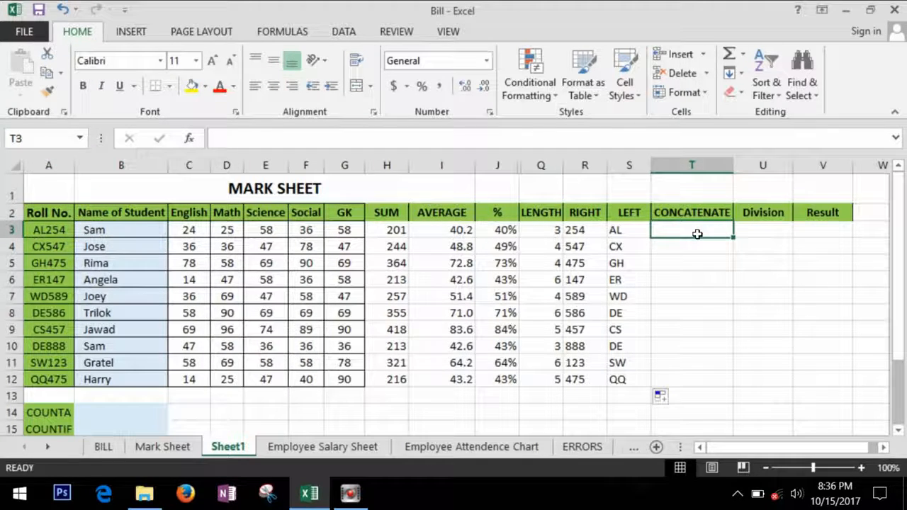
{"action": "type", "text": "=con"}
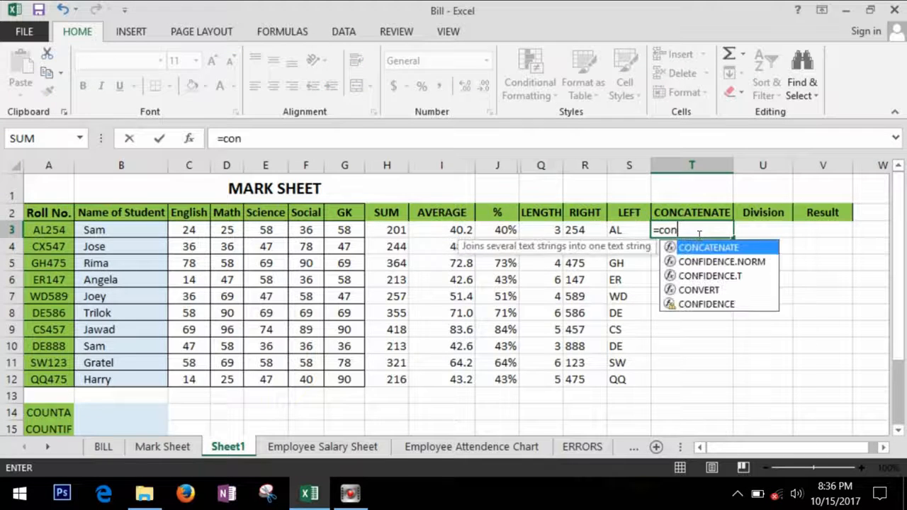
{"action": "key", "text": "Tab"}
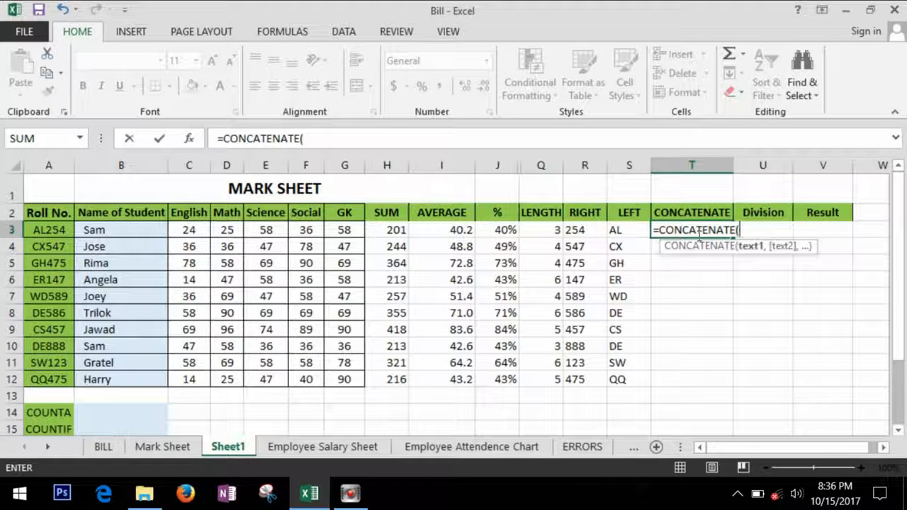
{"action": "left_click", "coordinate": [133, 237]}
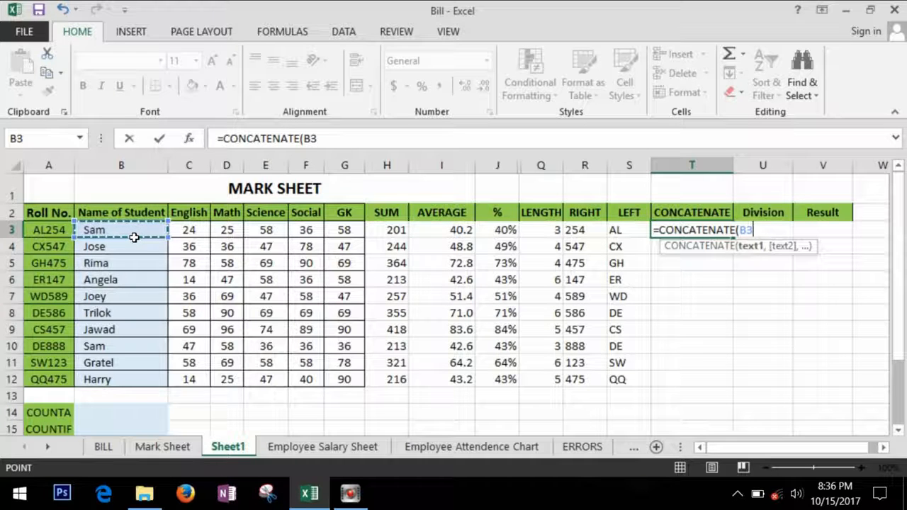
{"action": "type", "text": ","}
{"action": "left_click", "coordinate": [51, 231]}
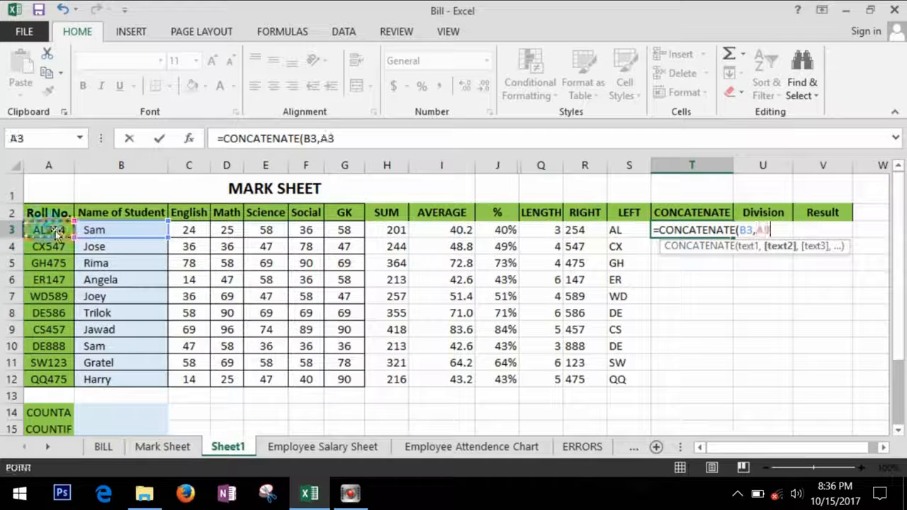
{"action": "type", "text": ")"}
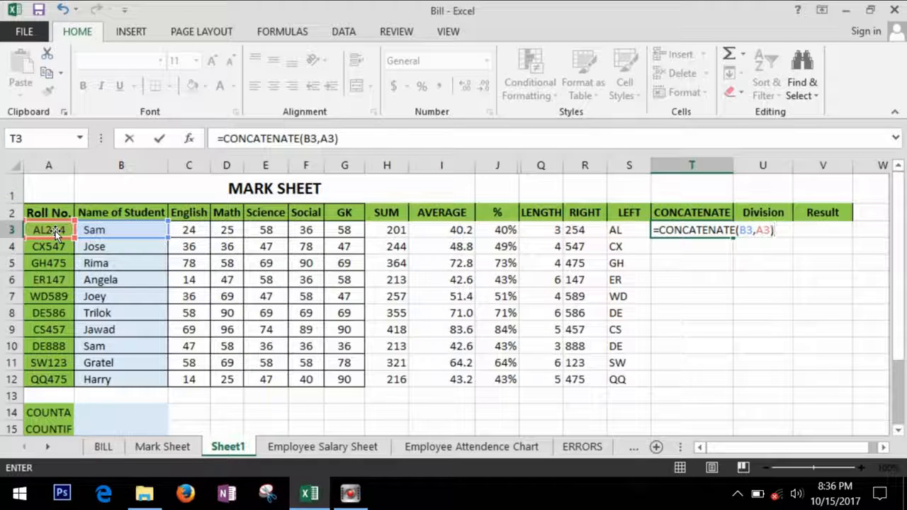
{"action": "key", "text": "Return"}
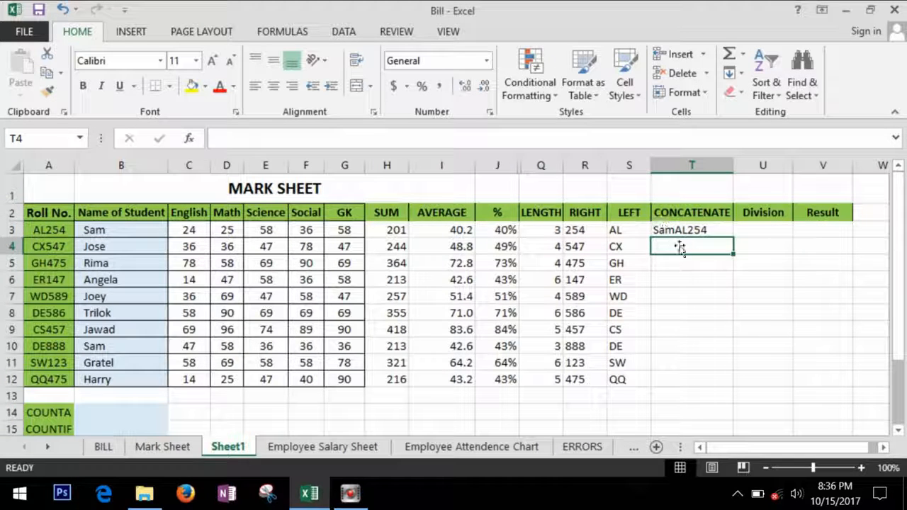
{"action": "left_click", "coordinate": [730, 234]}
{"action": "double_click", "coordinate": [739, 243]}
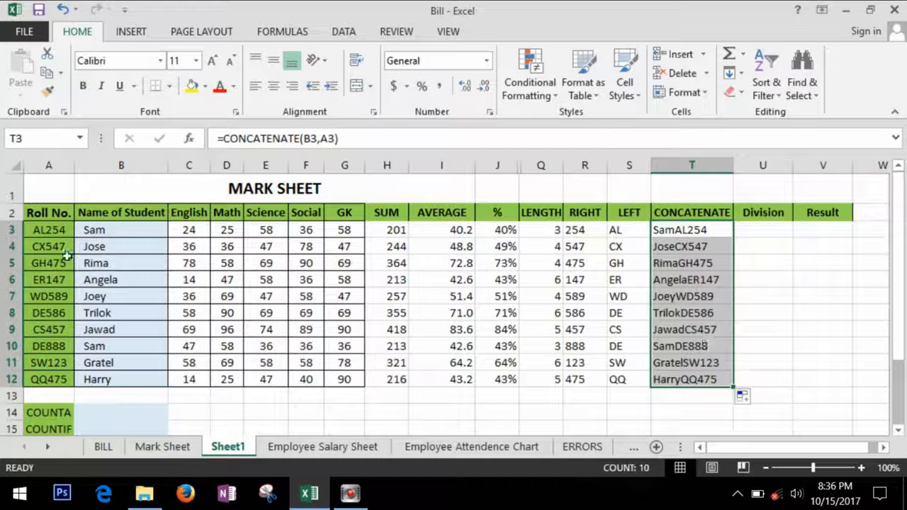
{"action": "left_click", "coordinate": [700, 236]}
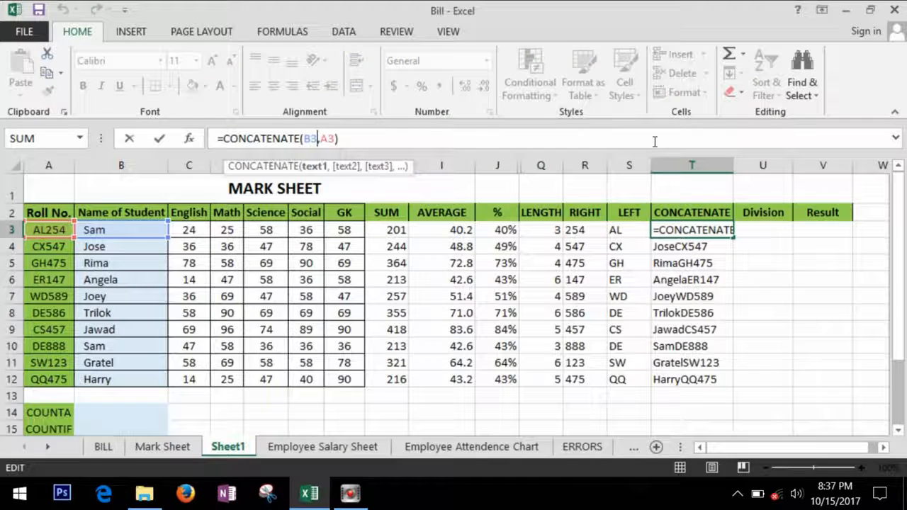
- Change T3 to =CONCATENATE(B3," ",A3) and refill T4:T12, giving Sam AL254 to Harry QQ475
{"action": "key", "text": "Right"}
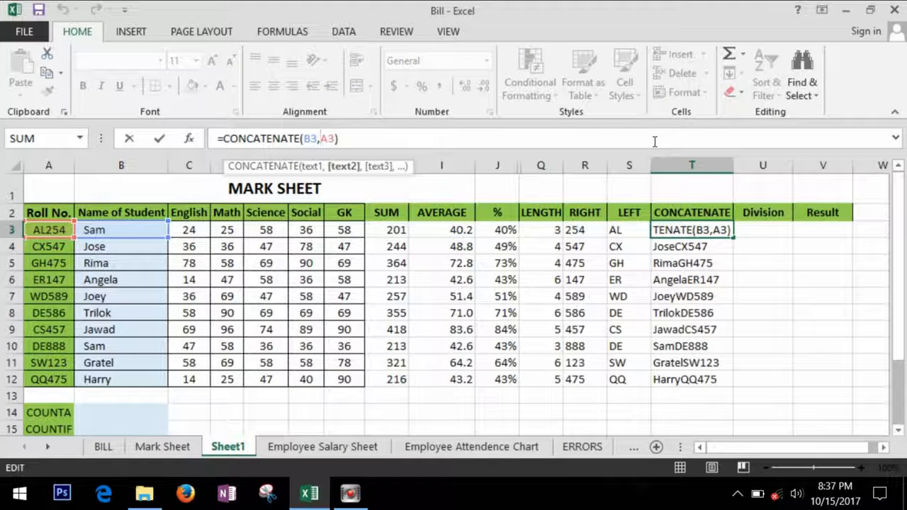
{"action": "type", "text": "\""}
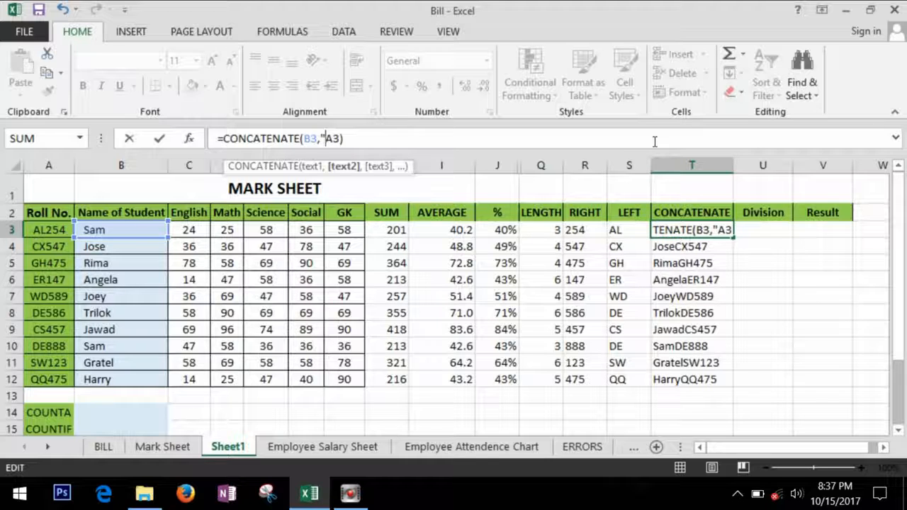
{"action": "type", "text": " \","}
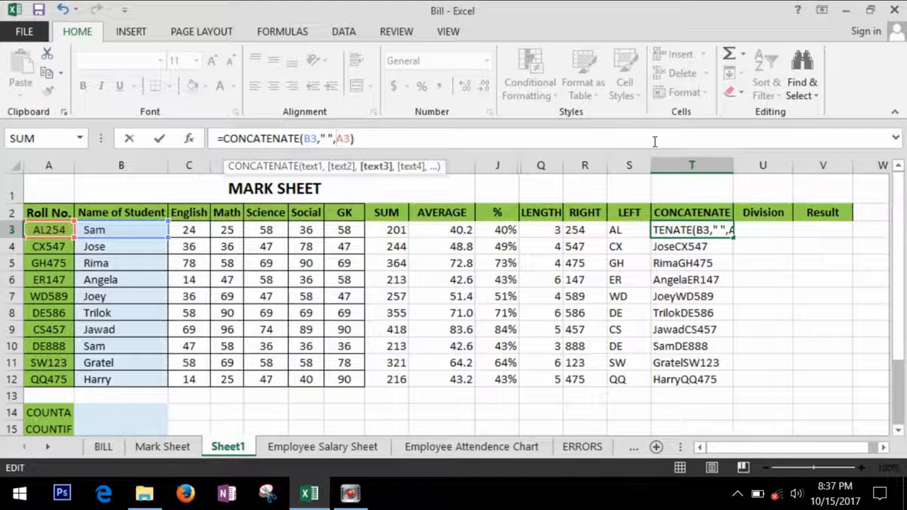
{"action": "key", "text": "Return"}
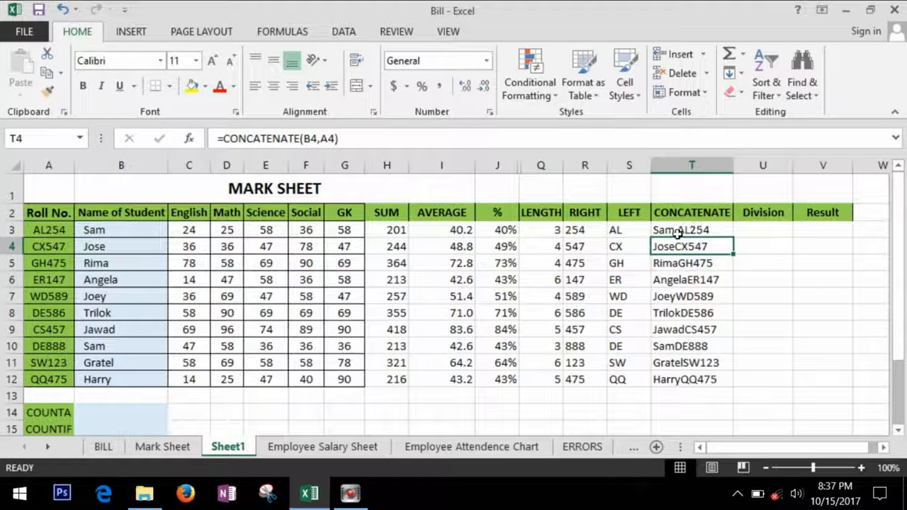
{"action": "left_click", "coordinate": [718, 235]}
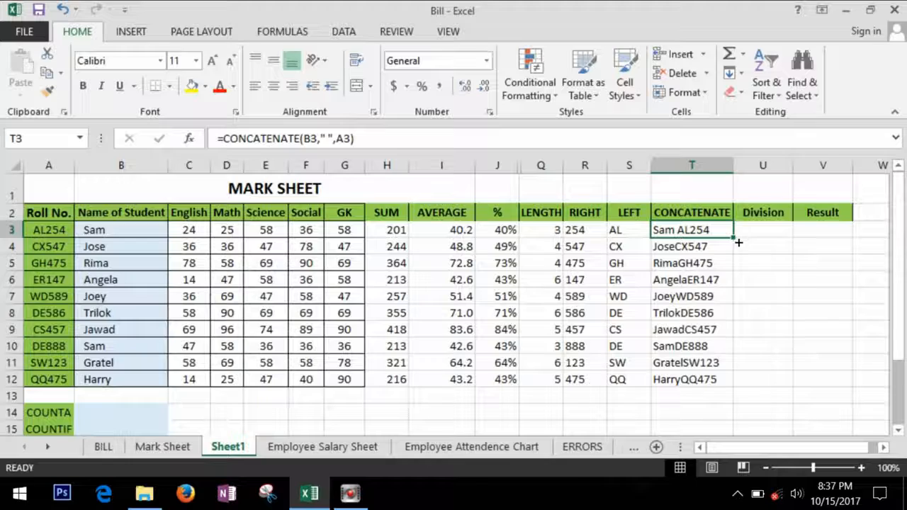
{"action": "double_click", "coordinate": [737, 243]}
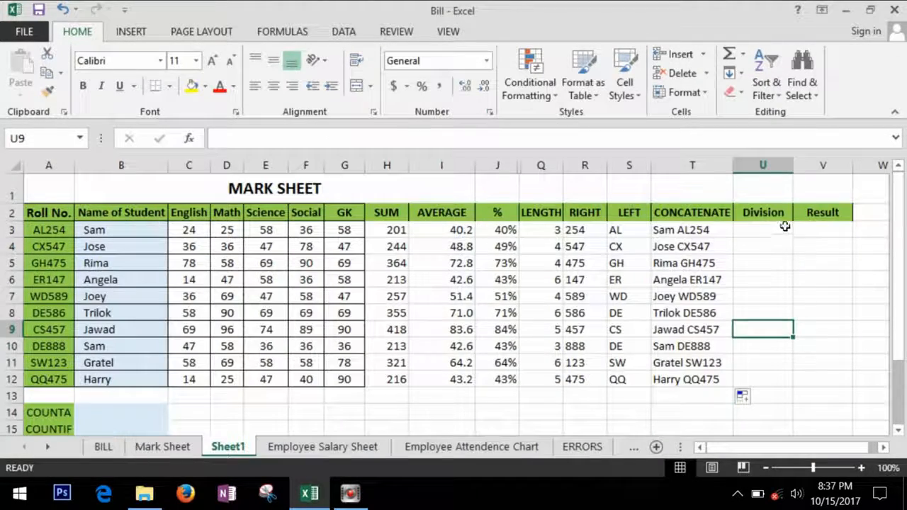
- Look over the Division and Result headings and the cells beside the COUNTA and COUNTIF labels
{"action": "left_click", "coordinate": [780, 221]}
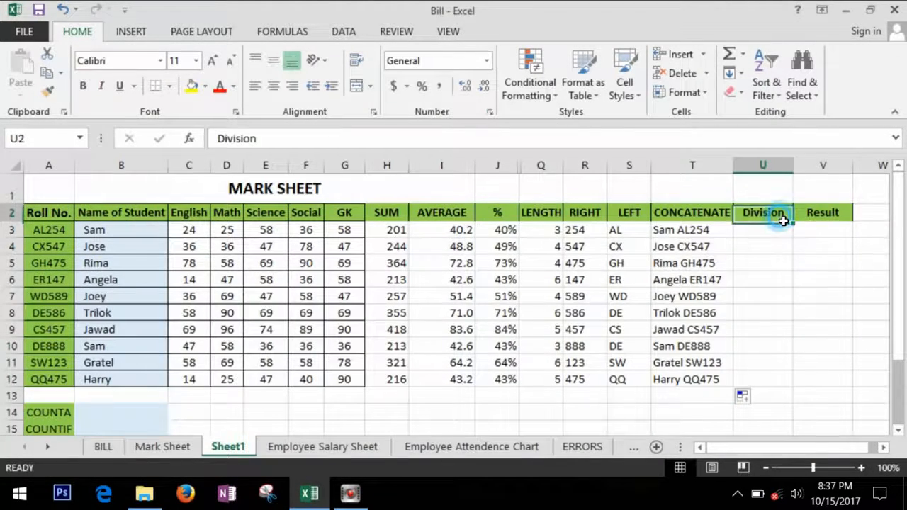
{"action": "left_click", "coordinate": [838, 219]}
{"action": "left_click", "coordinate": [789, 275]}
{"action": "scroll", "coordinate": [790, 274], "scroll_direction": "down", "scroll_amount": 2}
{"action": "scroll", "coordinate": [789, 274], "scroll_direction": "up", "scroll_amount": 2}
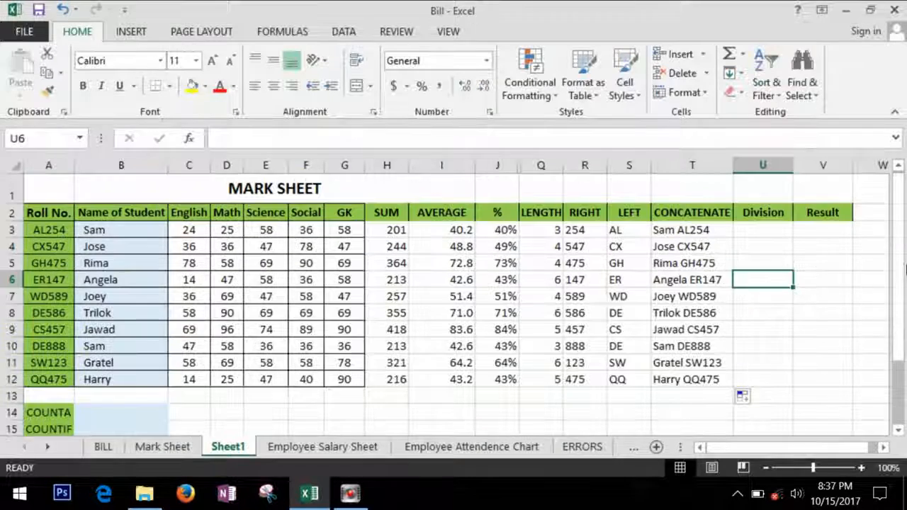
{"action": "left_click", "coordinate": [130, 415]}
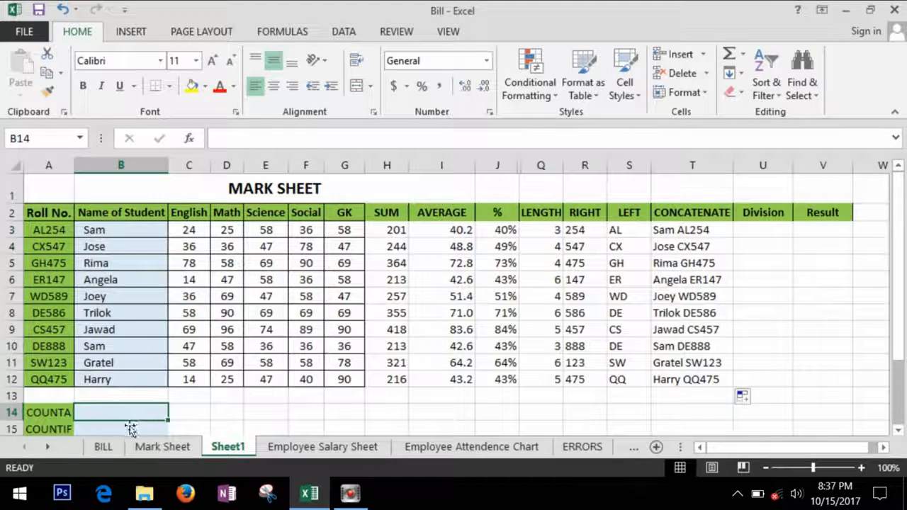
{"action": "left_click", "coordinate": [120, 428]}
{"action": "left_click", "coordinate": [134, 410]}
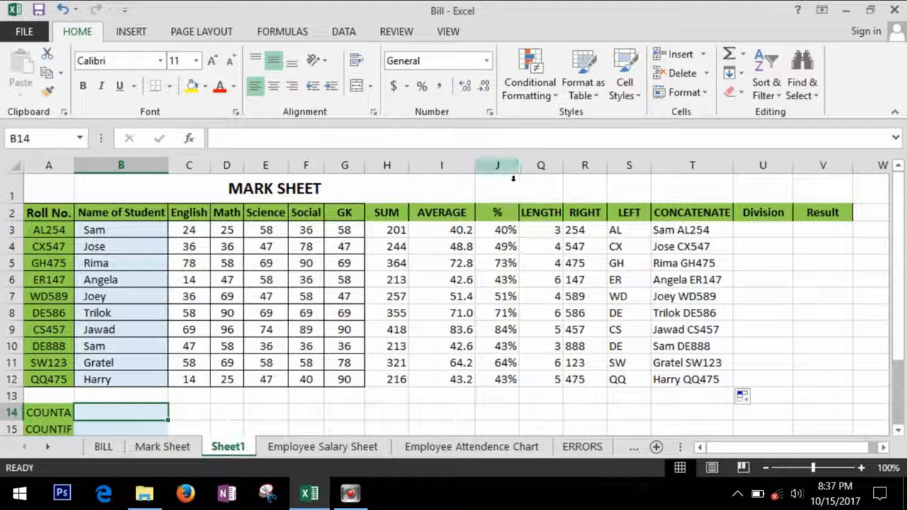
- Unhide columns K–P (MIN, MAX, COUNT, SUMIF, ROUND, INT) and check the COUNT formula in M3
{"action": "left_click_drag", "start_coordinate": [504, 167], "coordinate": [536, 170]}
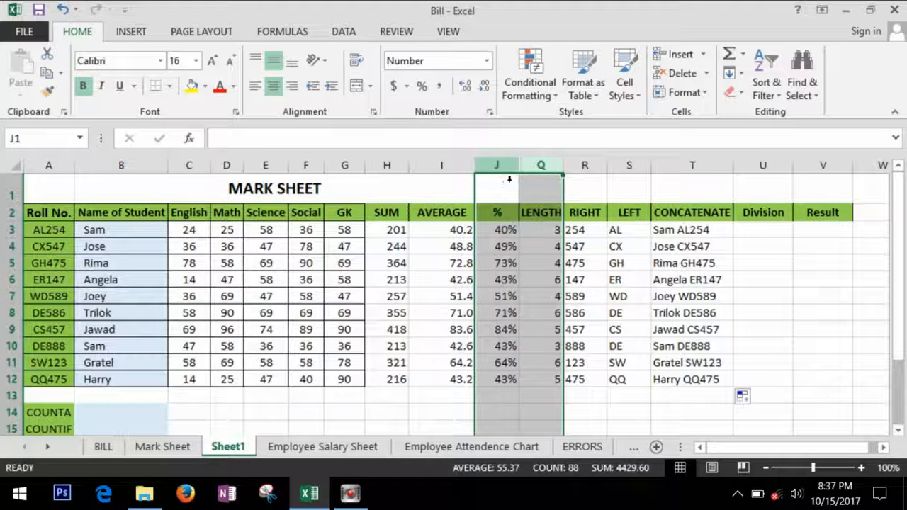
{"action": "right_click", "coordinate": [527, 168]}
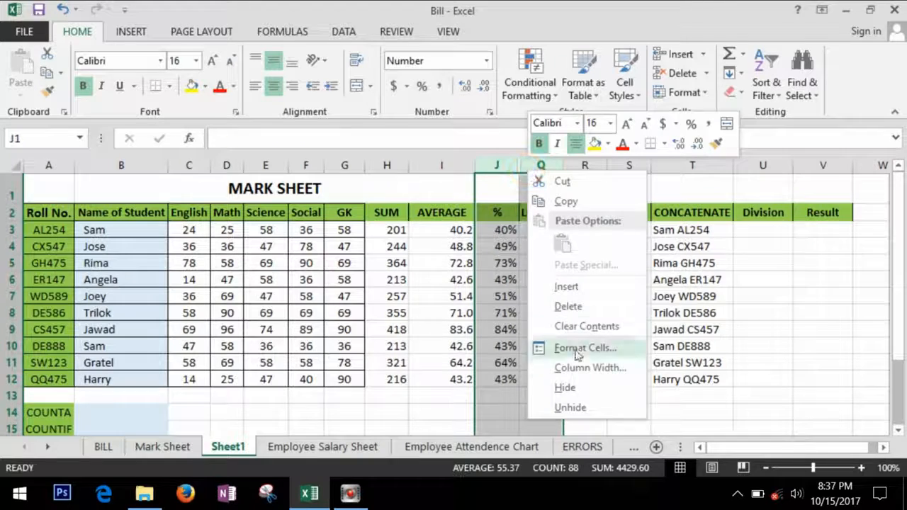
{"action": "left_click", "coordinate": [601, 409]}
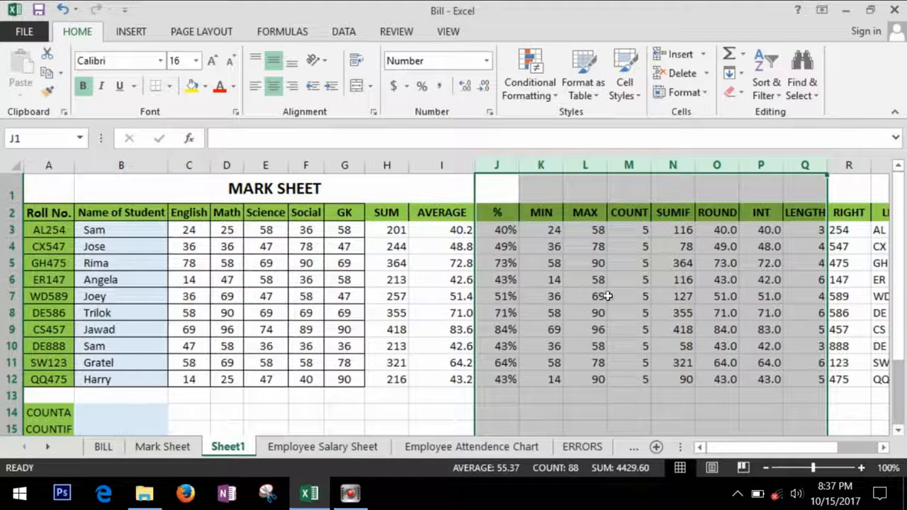
{"action": "left_click", "coordinate": [625, 217]}
{"action": "left_click", "coordinate": [638, 231]}
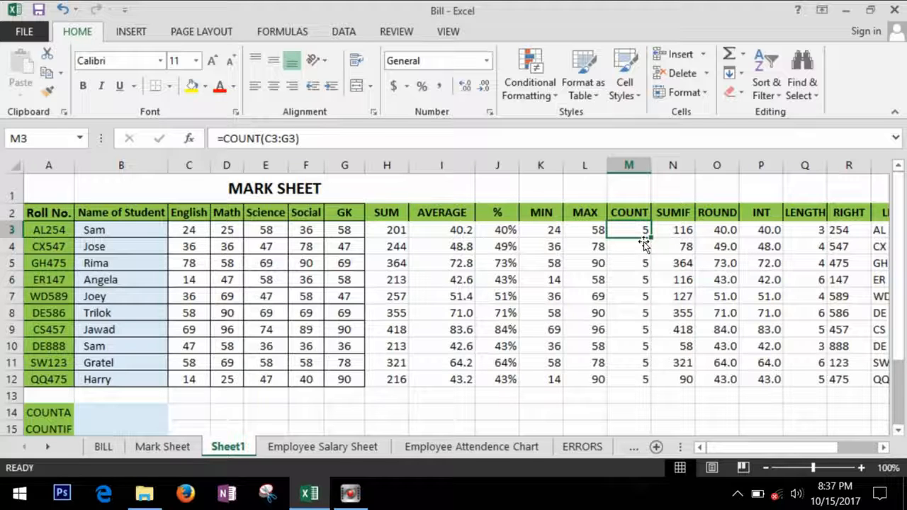
{"action": "left_click", "coordinate": [112, 419]}
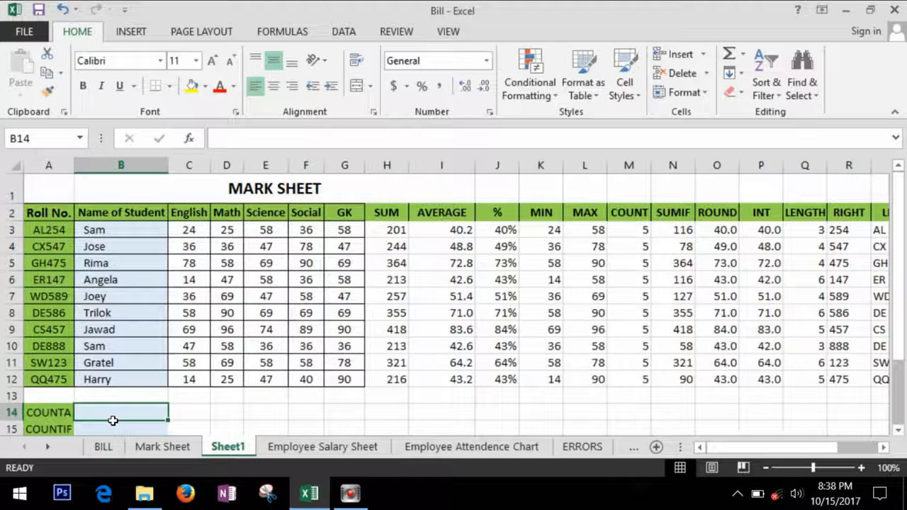
- Enter =COUNTA(B3:B12) in B14 to count the ten student names
{"action": "type", "text": "="}
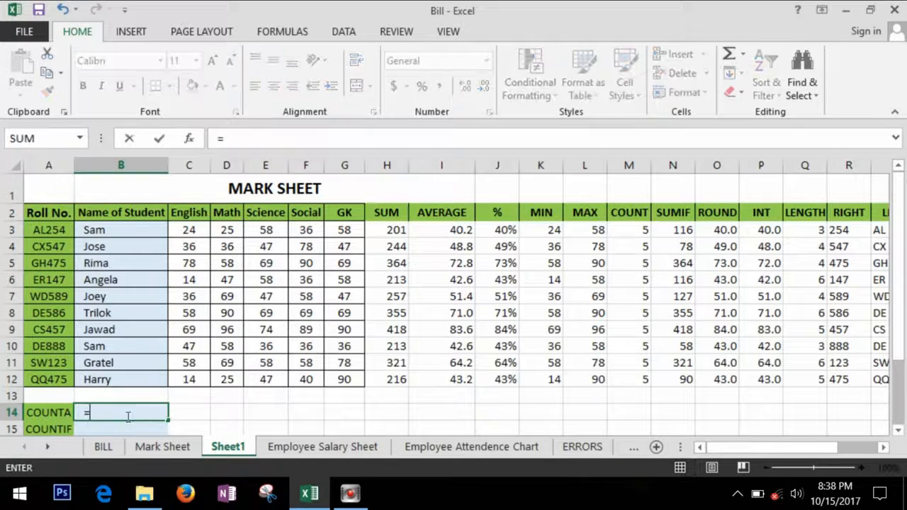
{"action": "type", "text": "counta"}
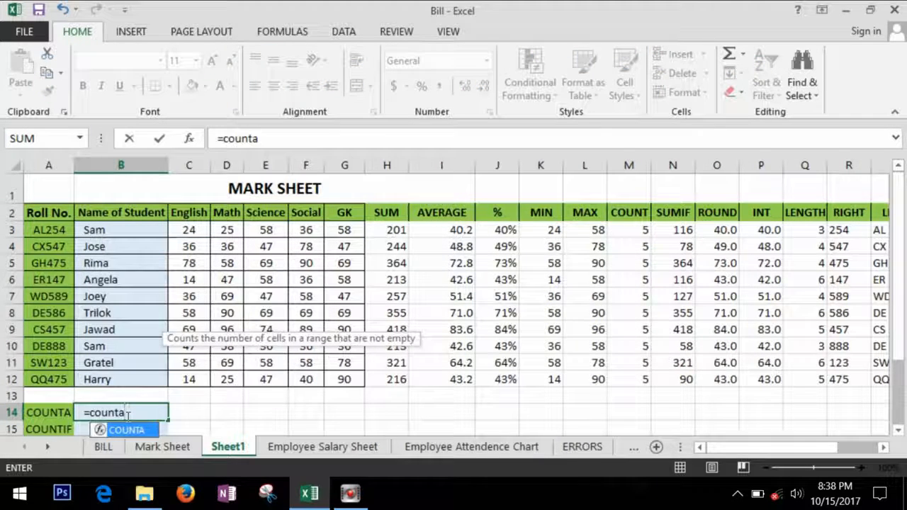
{"action": "key", "text": "Tab"}
{"action": "left_click", "coordinate": [132, 234]}
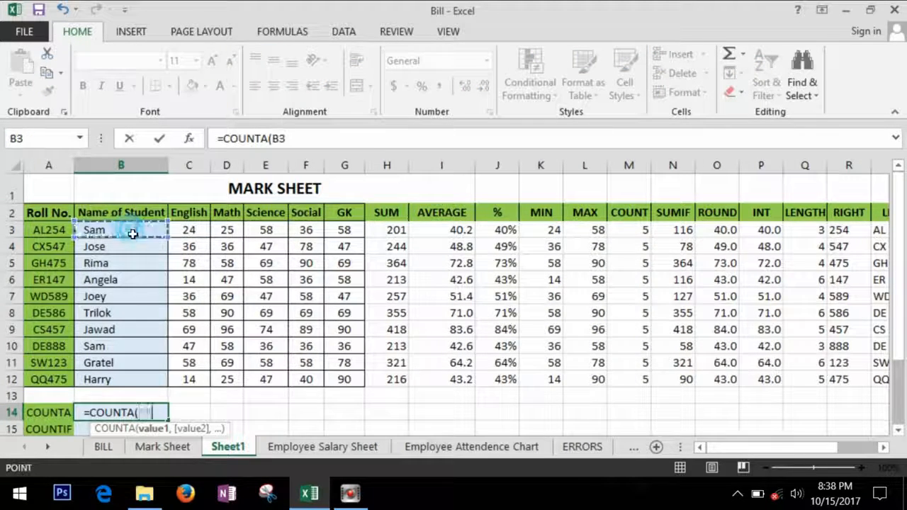
{"action": "left_click_drag", "start_coordinate": [132, 234], "coordinate": [133, 379]}
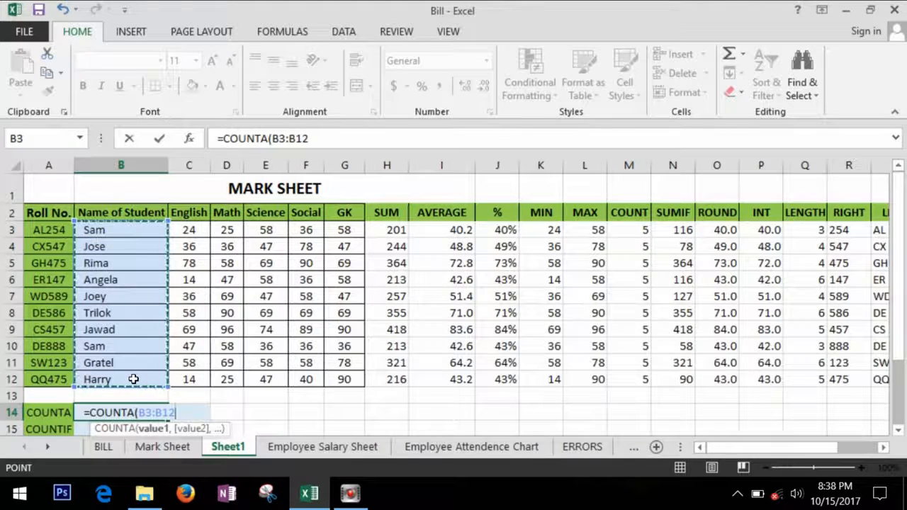
{"action": "key", "text": "Return"}
- Try replacing B14's formula with =COUNT( over the student names to compare results
{"action": "left_click", "coordinate": [135, 384]}
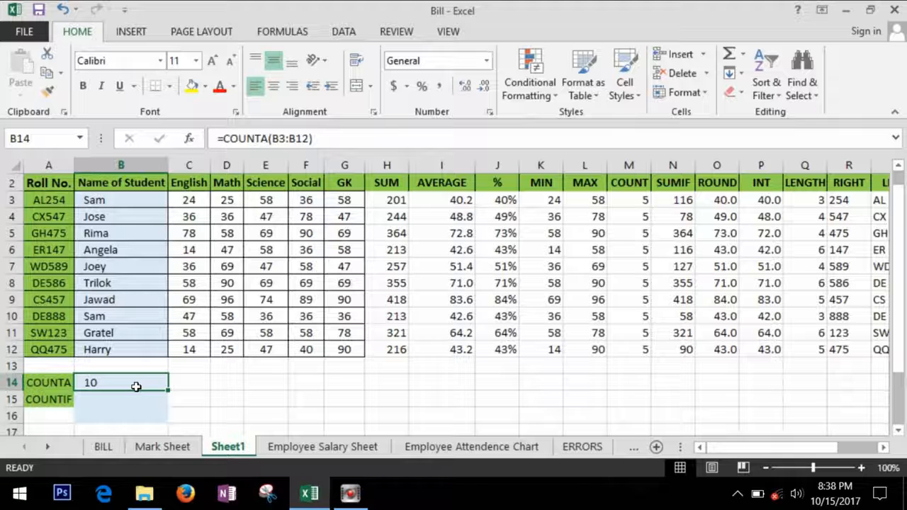
{"action": "key", "text": "Delete"}
{"action": "type", "text": "=c"}
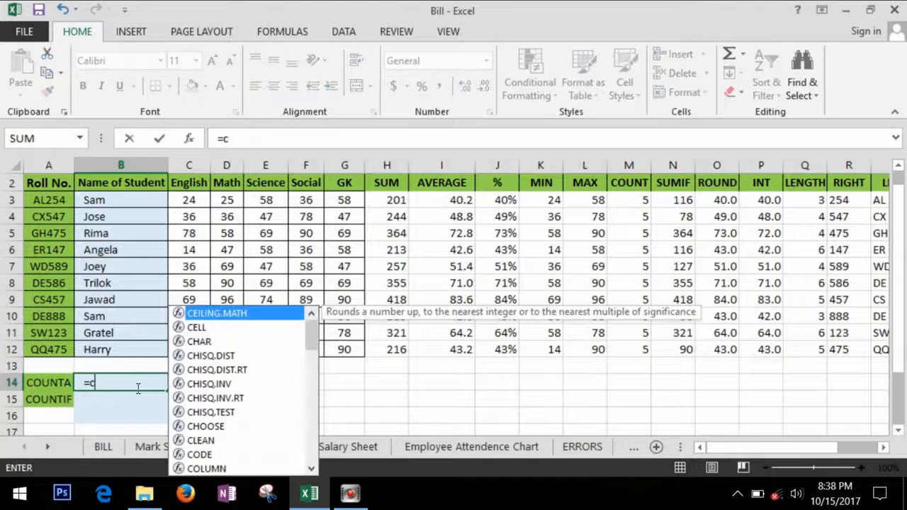
{"action": "type", "text": "ount("}
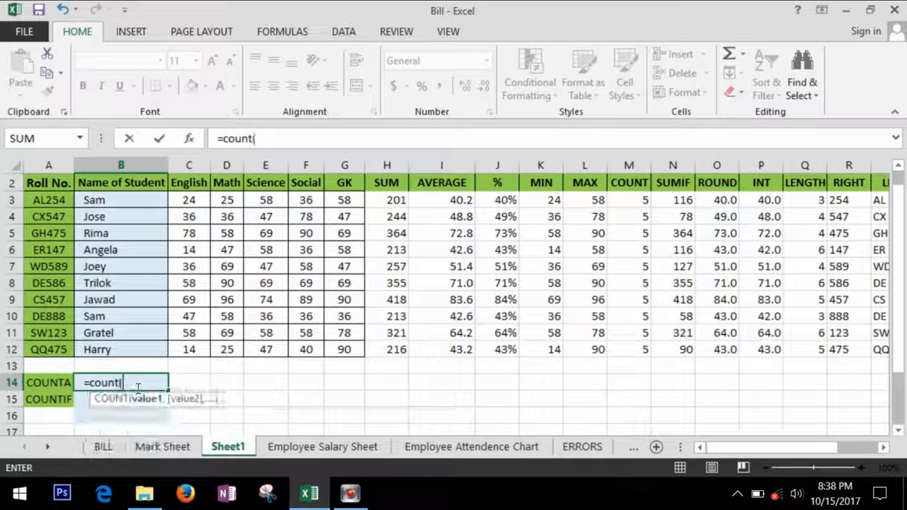
{"action": "left_click_drag", "start_coordinate": [145, 200], "coordinate": [149, 349]}
{"action": "key", "text": "Return"}
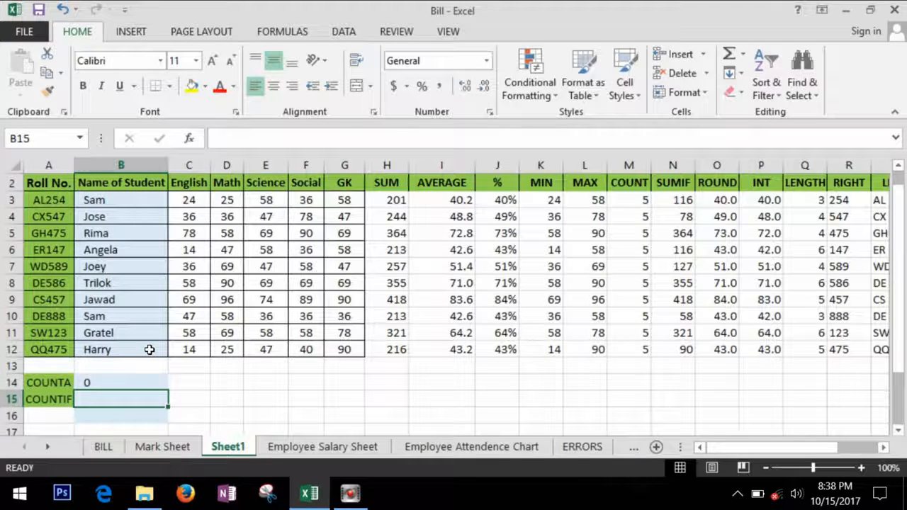
{"action": "left_click", "coordinate": [120, 384]}
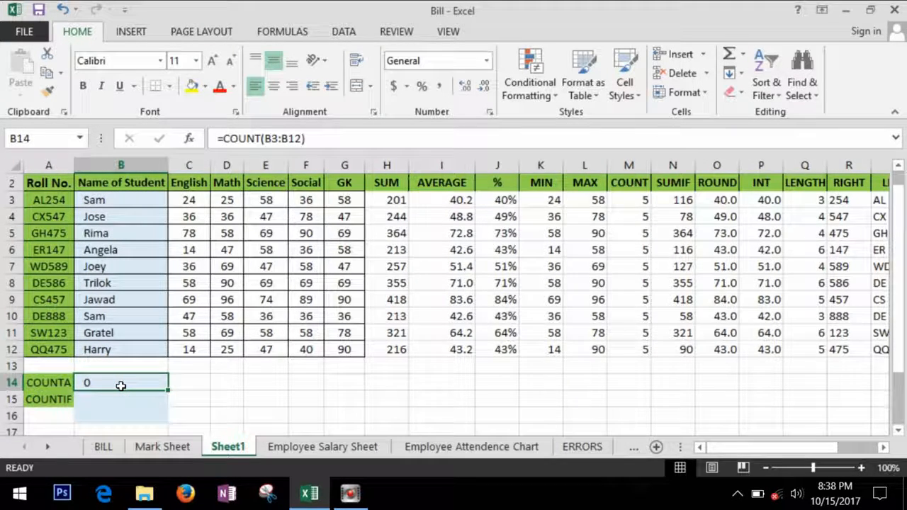
{"action": "type", "text": "="}
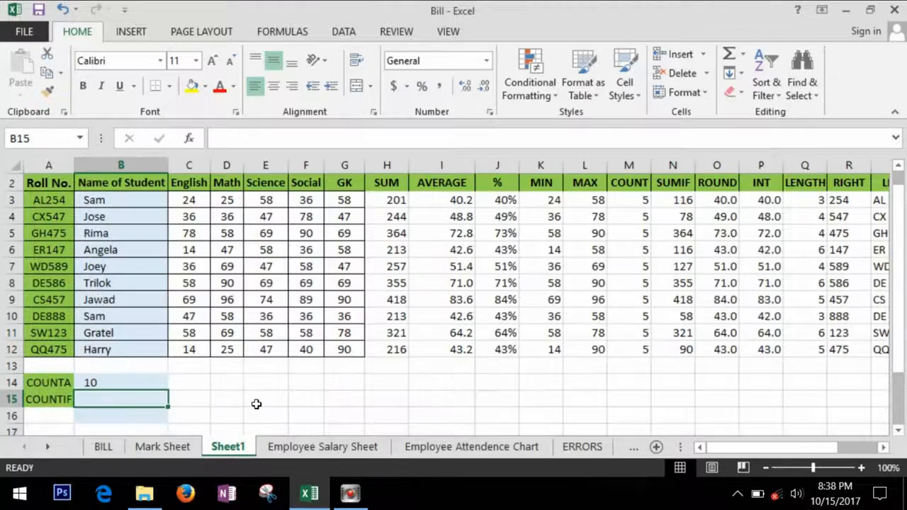
- Check the cell beside the COUNTIF label and the SUMIF formula in N5
{"action": "left_click", "coordinate": [255, 403]}
{"action": "left_click", "coordinate": [123, 403]}
{"action": "left_click", "coordinate": [682, 186]}
{"action": "left_click", "coordinate": [682, 233]}
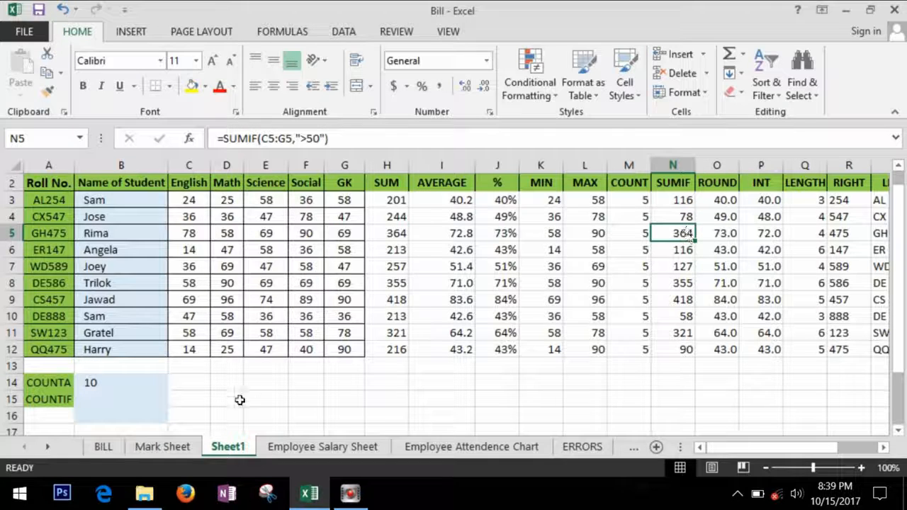
{"action": "left_click", "coordinate": [137, 405]}
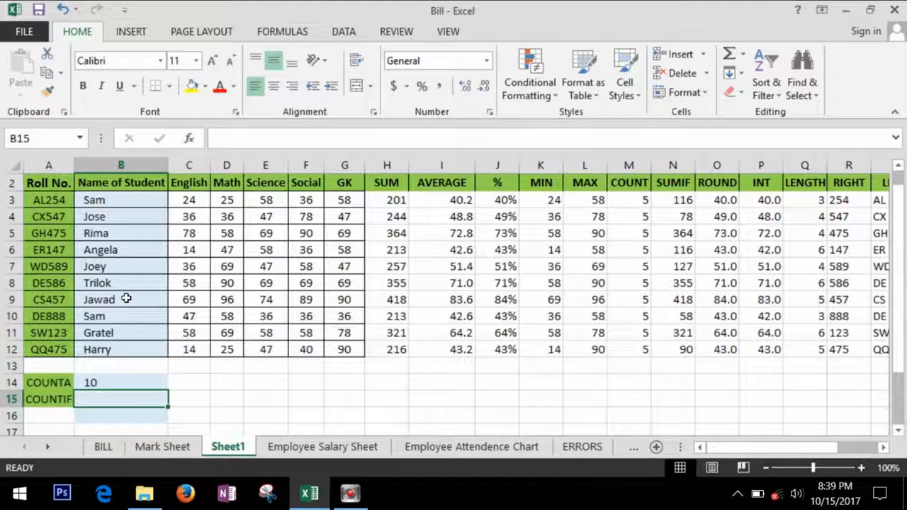
- Enter =COUNTIF(B3:B12,"sam") in B15, showing 1, then select the English marks C3:C12
{"action": "double_click", "coordinate": [126, 398]}
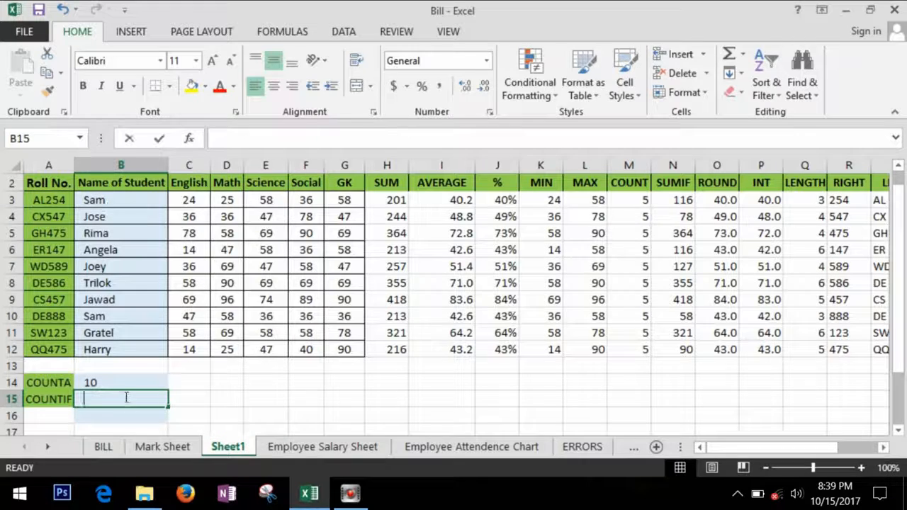
{"action": "type", "text": "=count"}
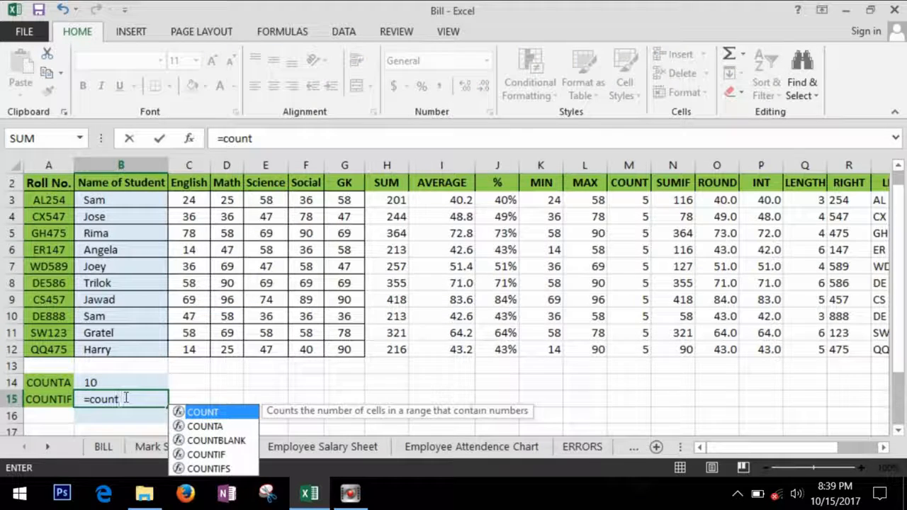
{"action": "type", "text": "if"}
{"action": "key", "text": "Tab"}
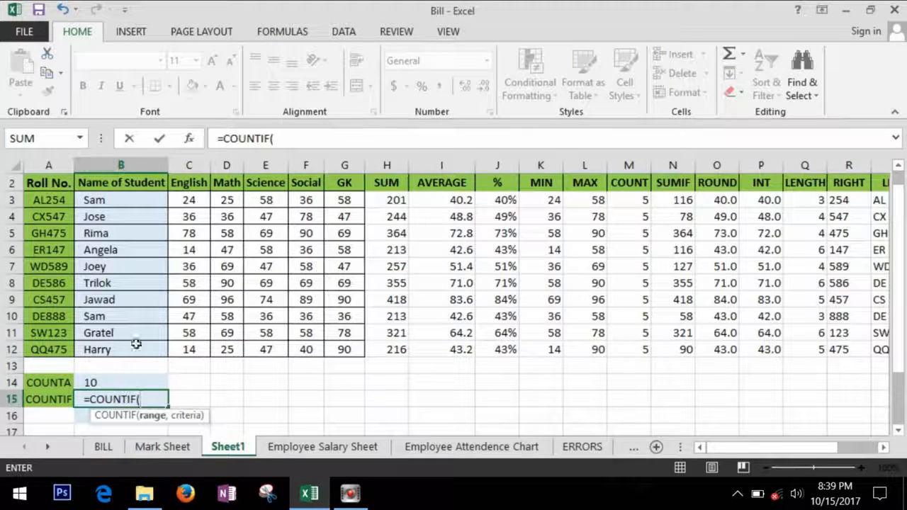
{"action": "left_click_drag", "start_coordinate": [151, 201], "coordinate": [172, 343]}
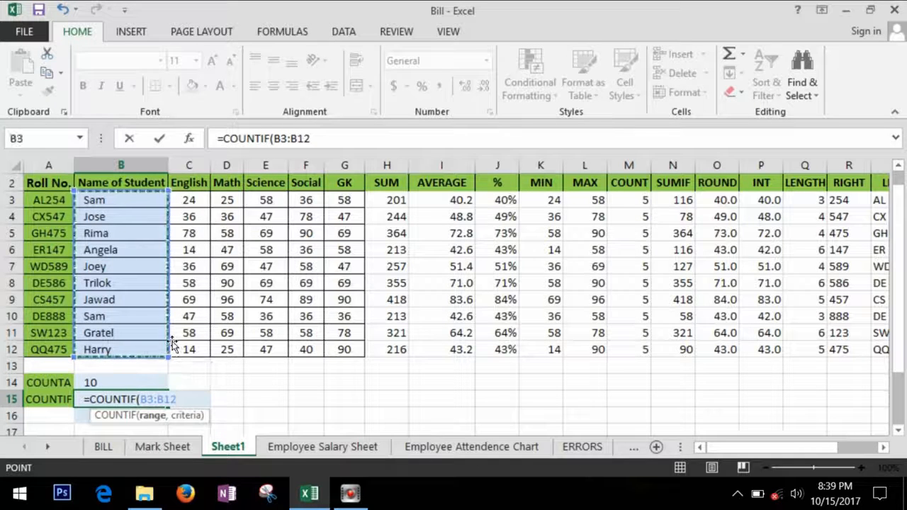
{"action": "type", "text": ","}
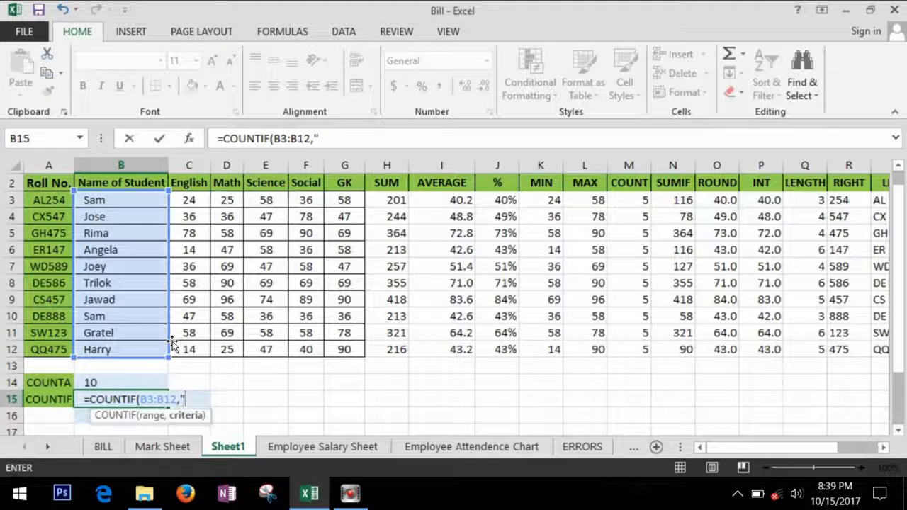
{"action": "type", "text": "\"sam\""}
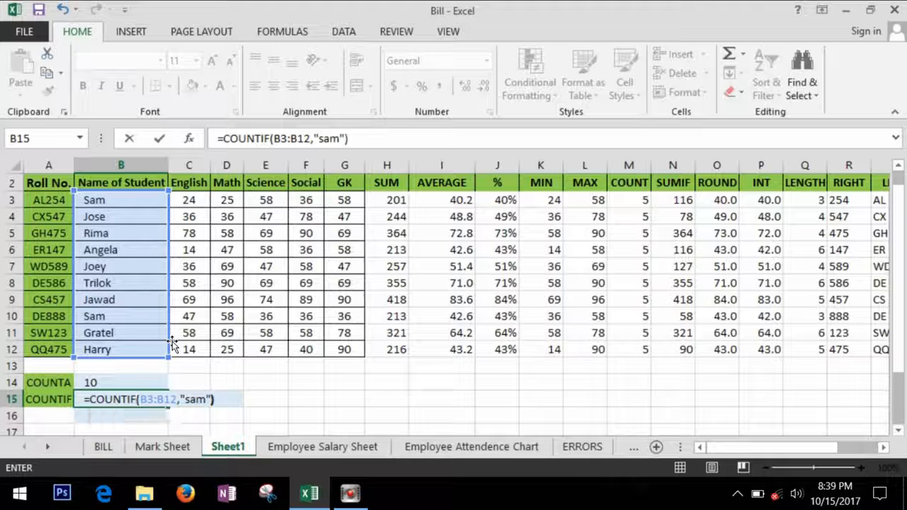
{"action": "key", "text": "Return"}
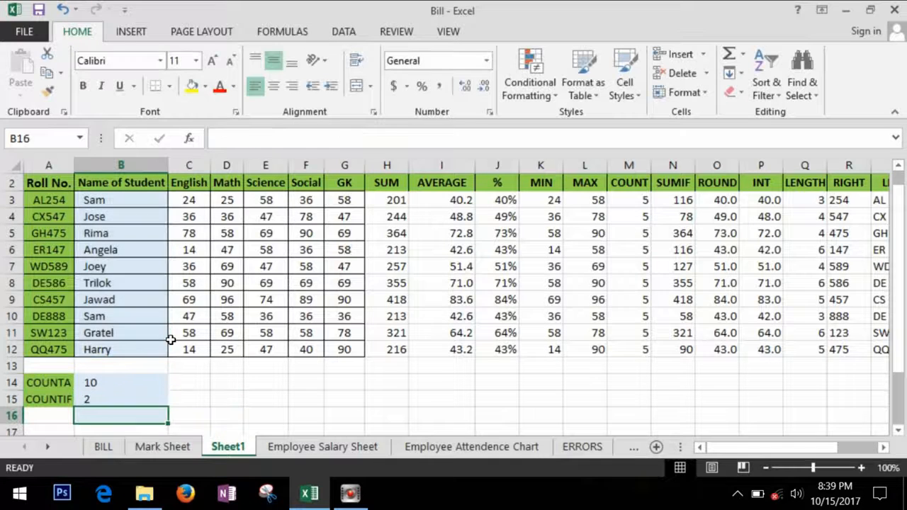
{"action": "left_click", "coordinate": [147, 404]}
{"action": "left_click", "coordinate": [196, 405]}
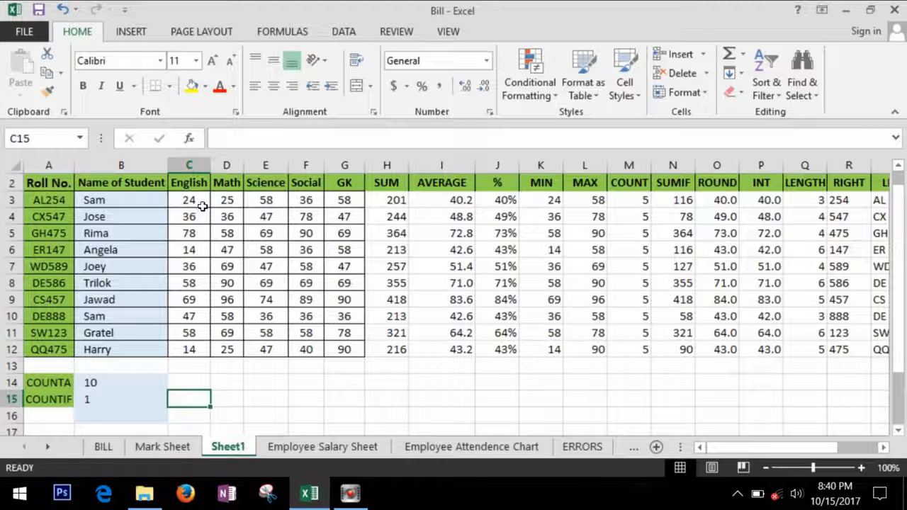
{"action": "left_click_drag", "start_coordinate": [201, 203], "coordinate": [201, 343]}
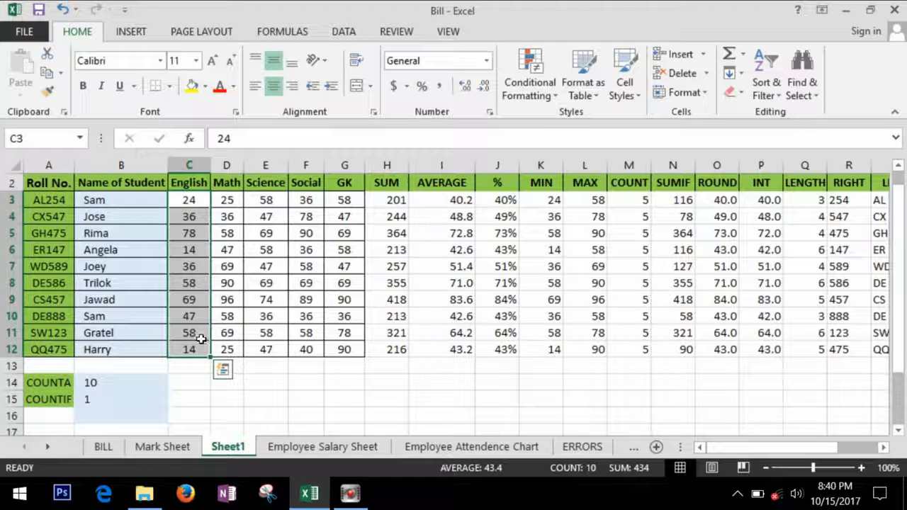
- Enter =COUNTIF(C3:C12,"<20") in C15 to count English marks below 20
{"action": "left_click", "coordinate": [204, 398]}
{"action": "type", "text": "=cou"}
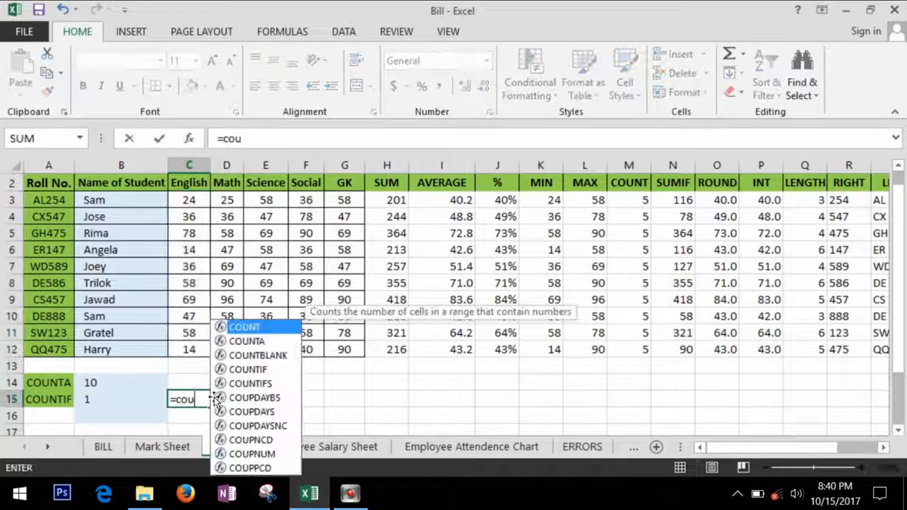
{"action": "type", "text": "ntif"}
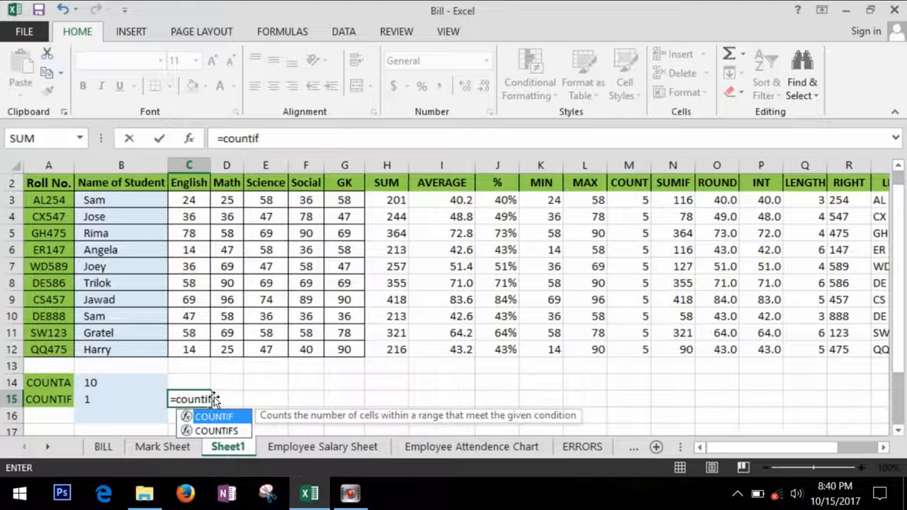
{"action": "key", "text": "Tab"}
{"action": "left_click_drag", "start_coordinate": [205, 205], "coordinate": [212, 352]}
{"action": "type", "text": ","}
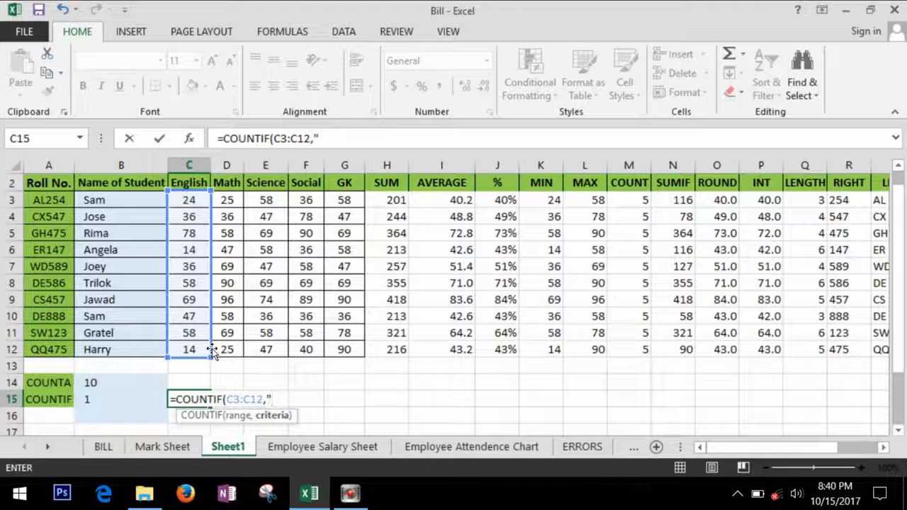
{"action": "type", "text": "\"<20"}
{"action": "key", "text": "Return"}
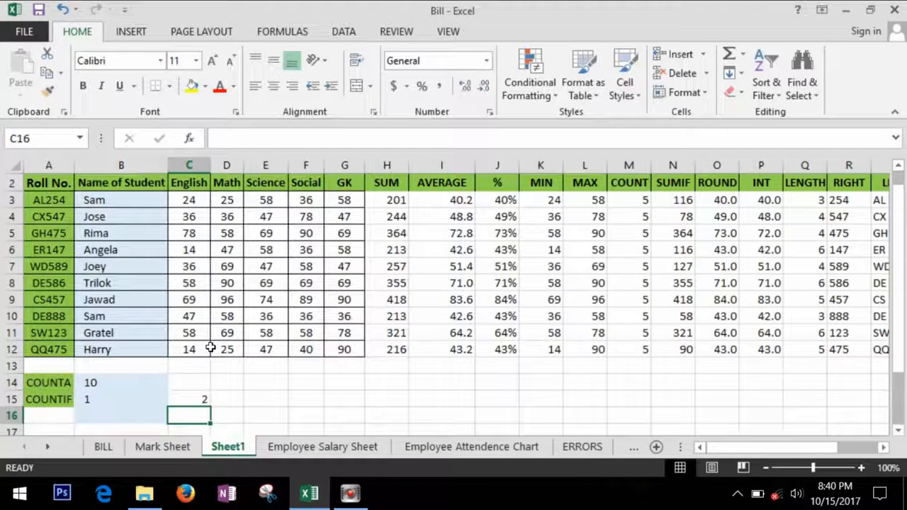
- Verify the result of 2 against the English scores and scroll right to columns U and V
{"action": "left_click", "coordinate": [201, 399]}
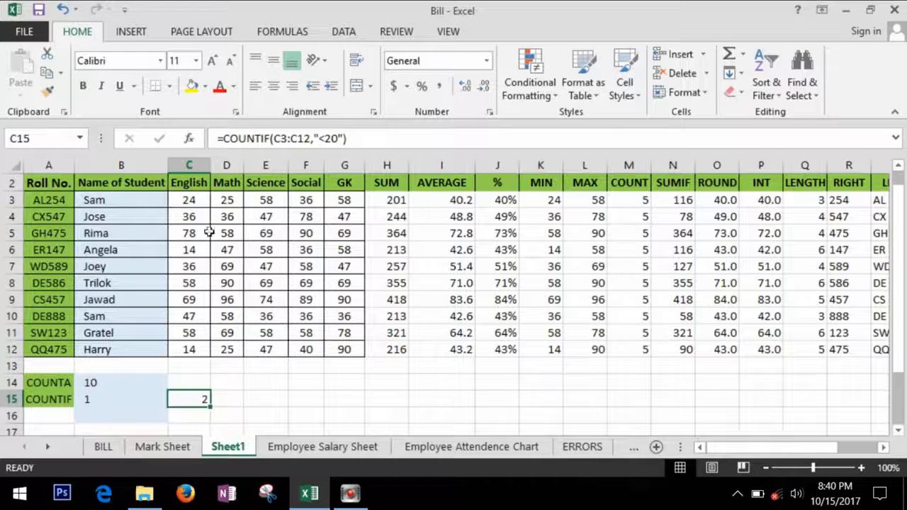
{"action": "left_click", "coordinate": [205, 253]}
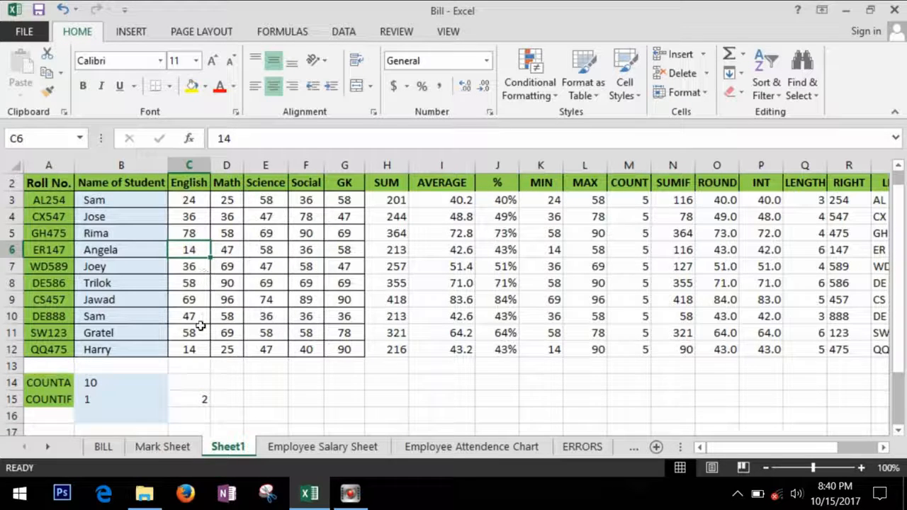
{"action": "left_click", "coordinate": [192, 351]}
{"action": "scroll", "coordinate": [644, 400], "scroll_direction": "right", "scroll_amount": 3}
{"action": "left_click", "coordinate": [644, 400]}
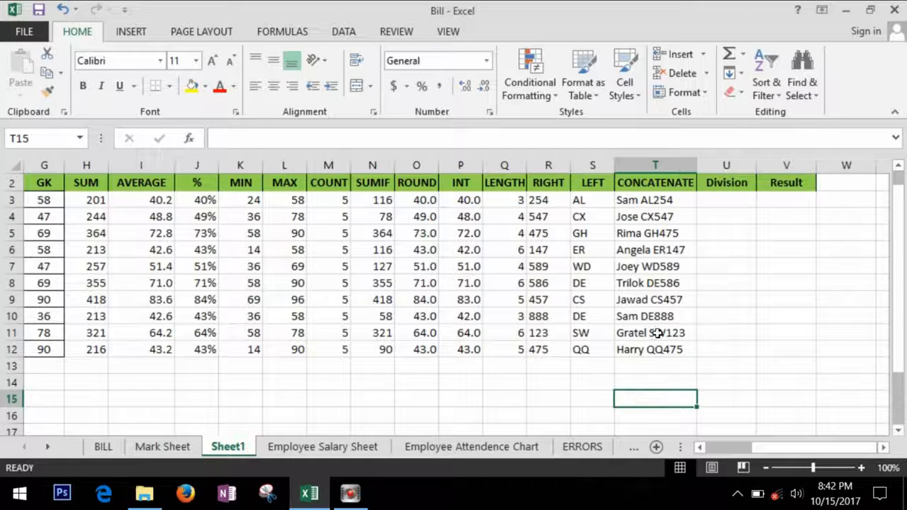
- Hide columns K through T (MIN to CONCATENATE) and select Division cell U3
{"action": "left_click", "coordinate": [739, 205]}
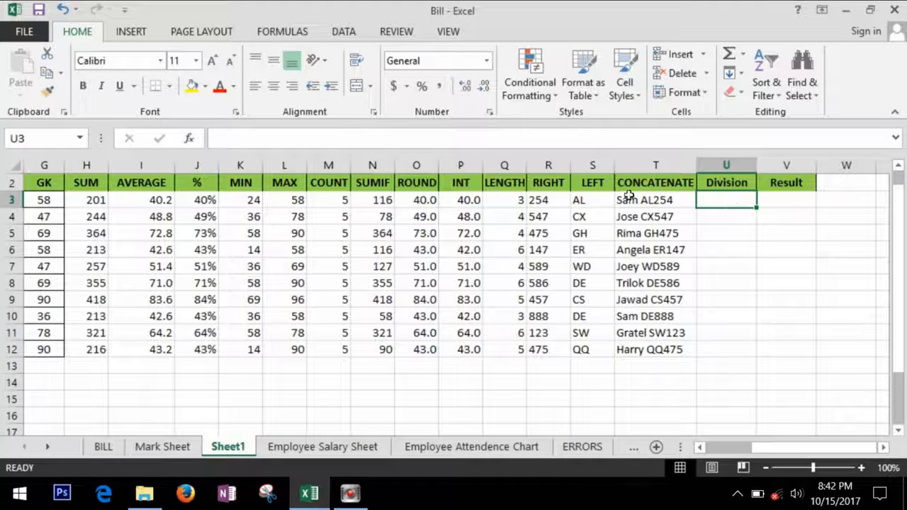
{"action": "left_click_drag", "start_coordinate": [240, 165], "coordinate": [656, 170]}
{"action": "right_click", "coordinate": [573, 172]}
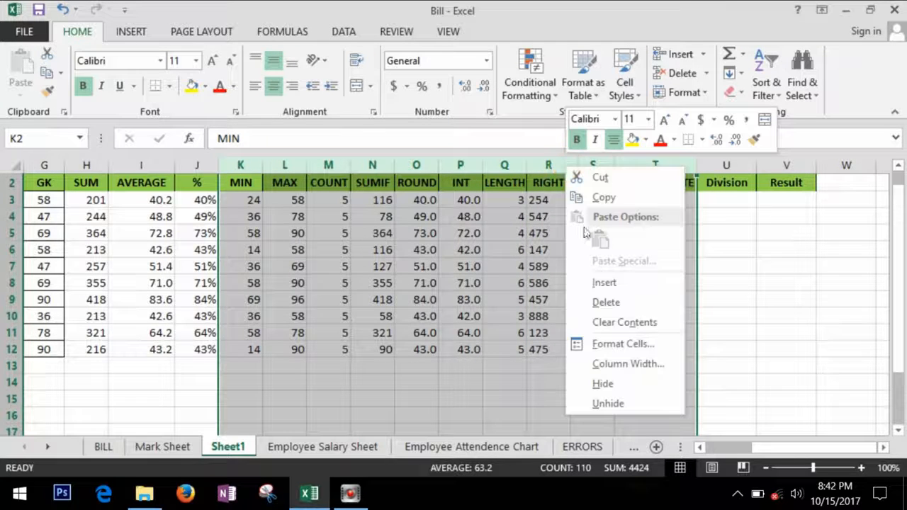
{"action": "left_click", "coordinate": [620, 384]}
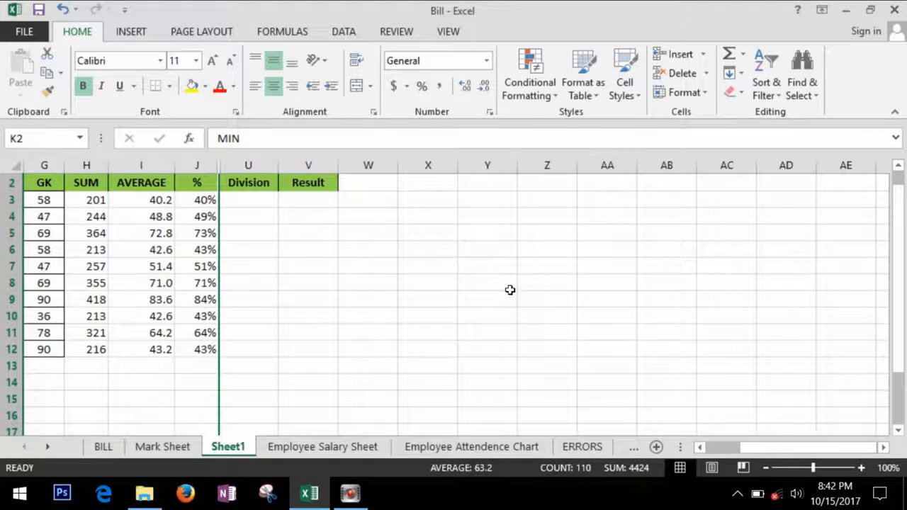
{"action": "left_click", "coordinate": [264, 205]}
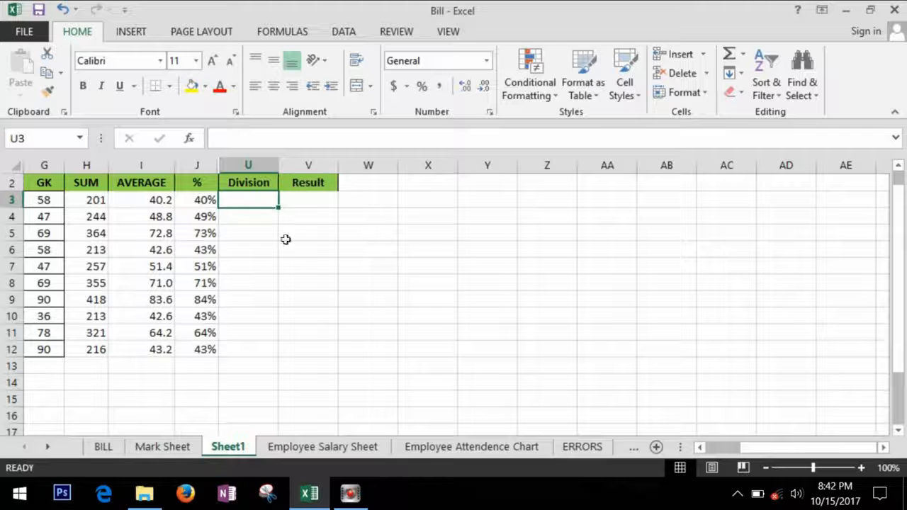
{"action": "left_click_drag", "start_coordinate": [808, 447], "coordinate": [769, 447]}
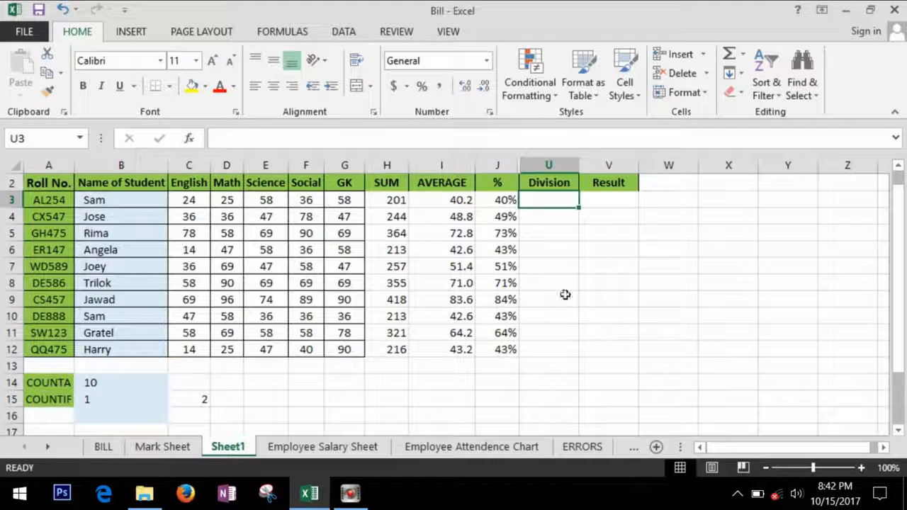
{"action": "left_click", "coordinate": [503, 205]}
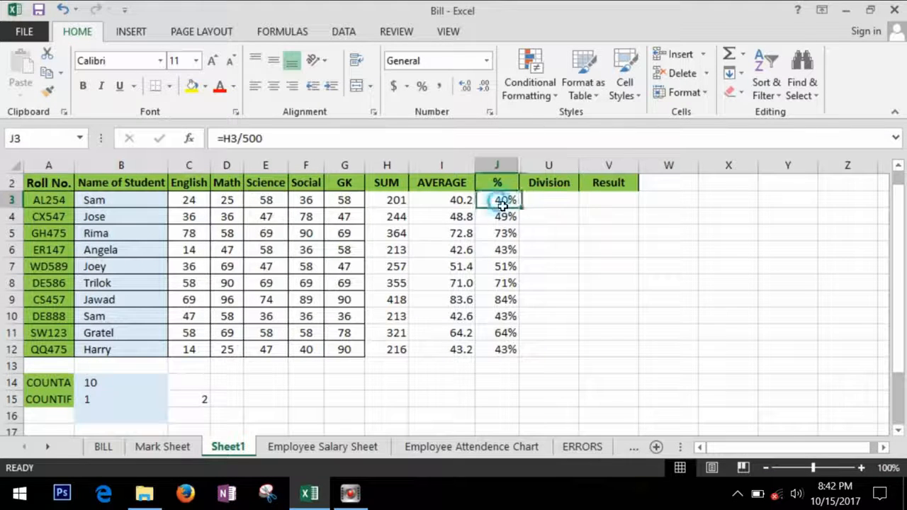
{"action": "left_click", "coordinate": [548, 204]}
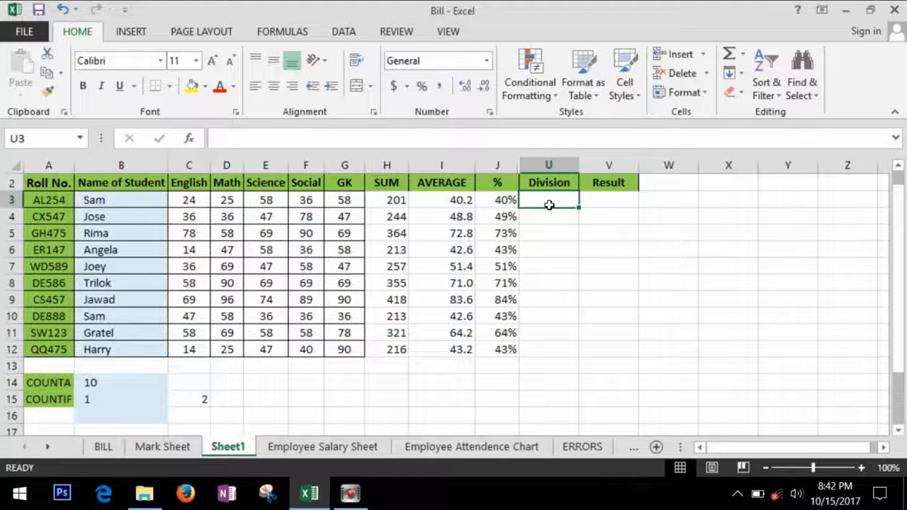
{"action": "left_click", "coordinate": [515, 203]}
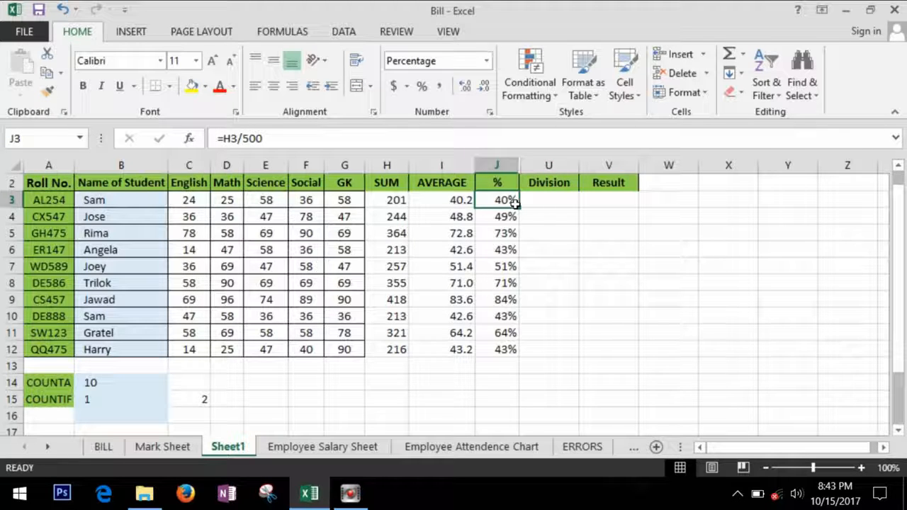
{"action": "left_click", "coordinate": [560, 207]}
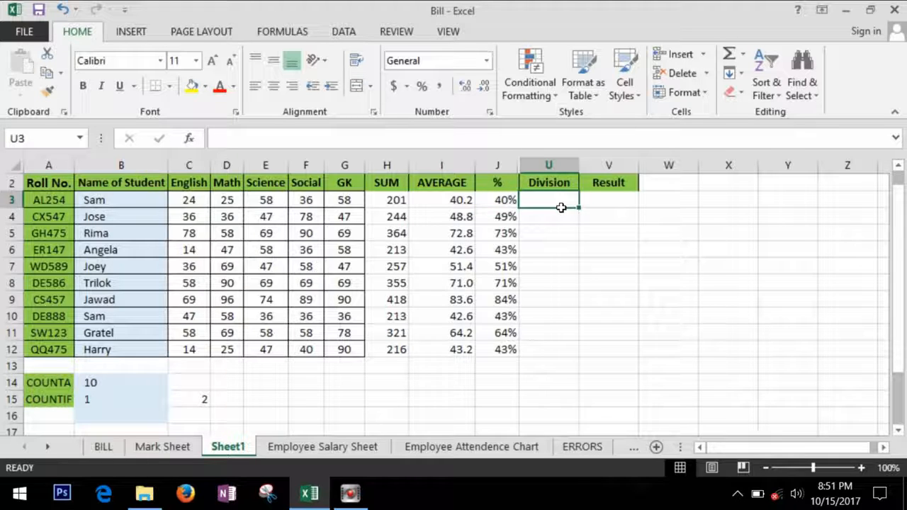
- Enter =IF(J3>=80%,"A grade",IF(J3>=60%,"B grade","C grade")) in U3
{"action": "type", "text": "=if"}
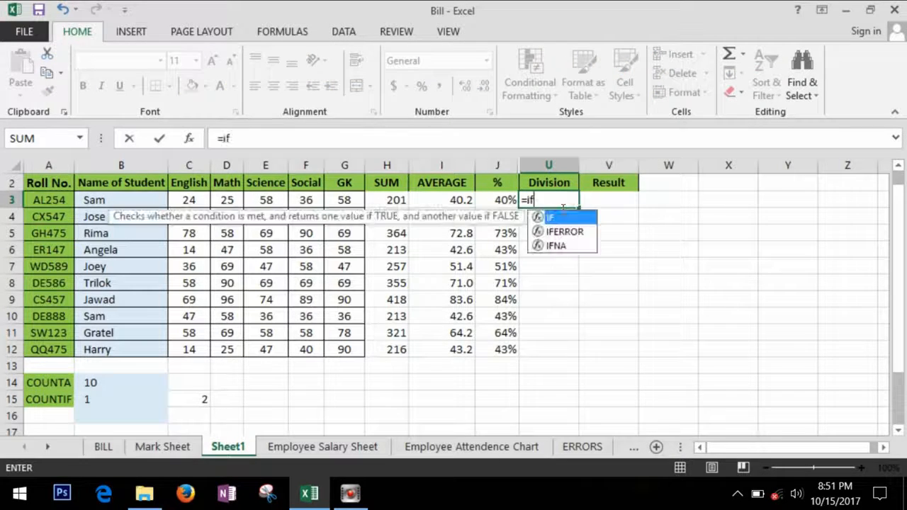
{"action": "type", "text": "("}
{"action": "key", "text": "Left"}
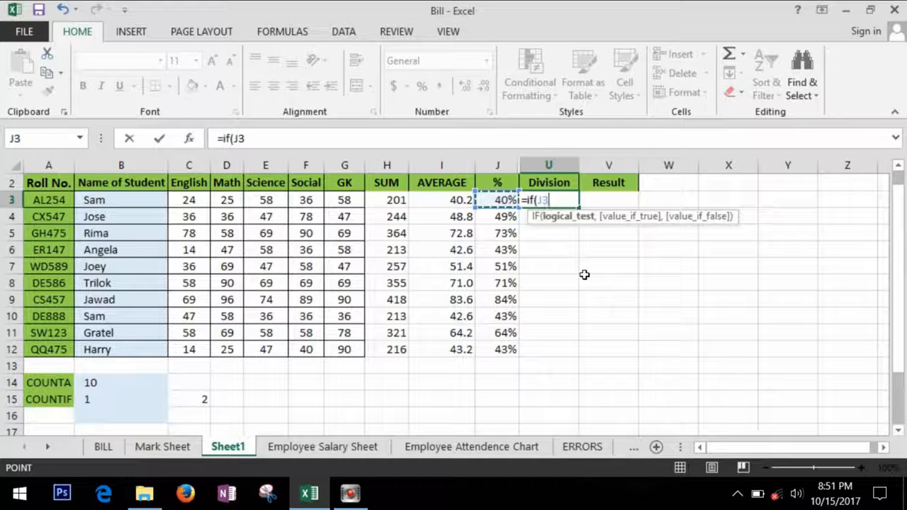
{"action": "type", "text": ">"}
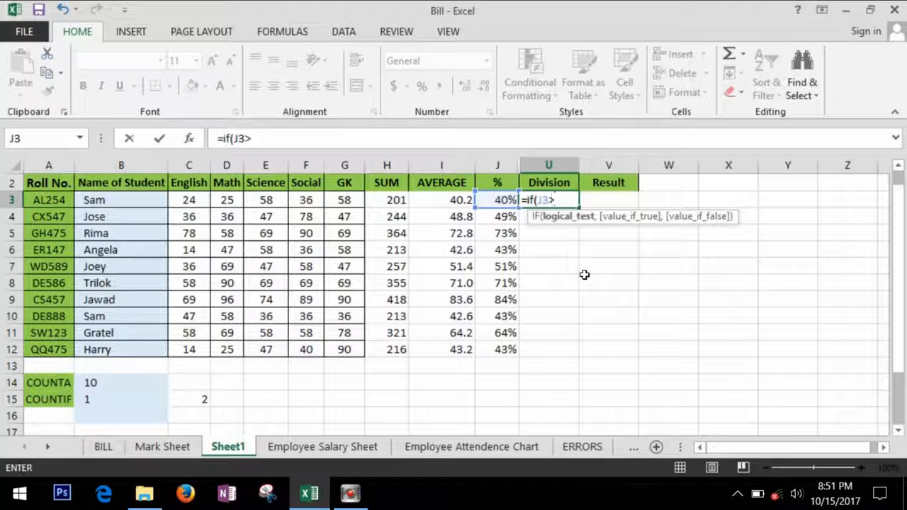
{"action": "type", "text": "=80%"}
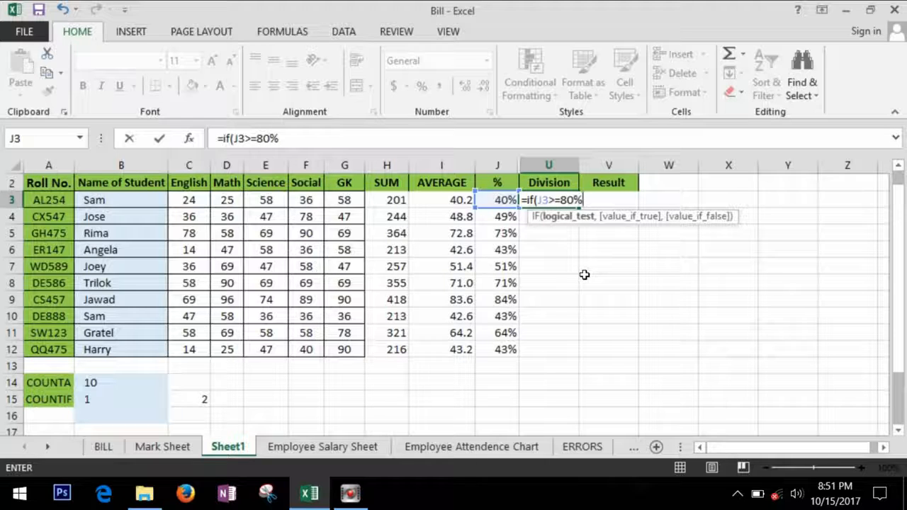
{"action": "type", "text": ","}
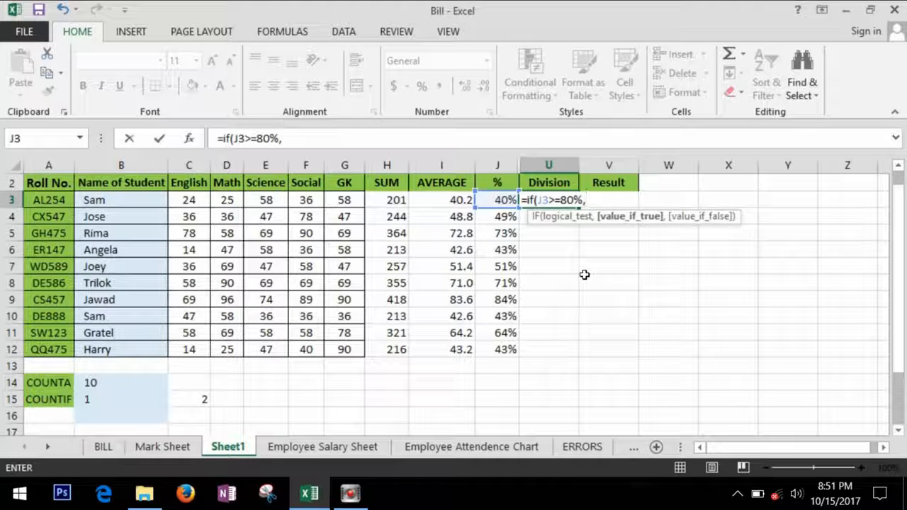
{"action": "type", "text": "\"A g"}
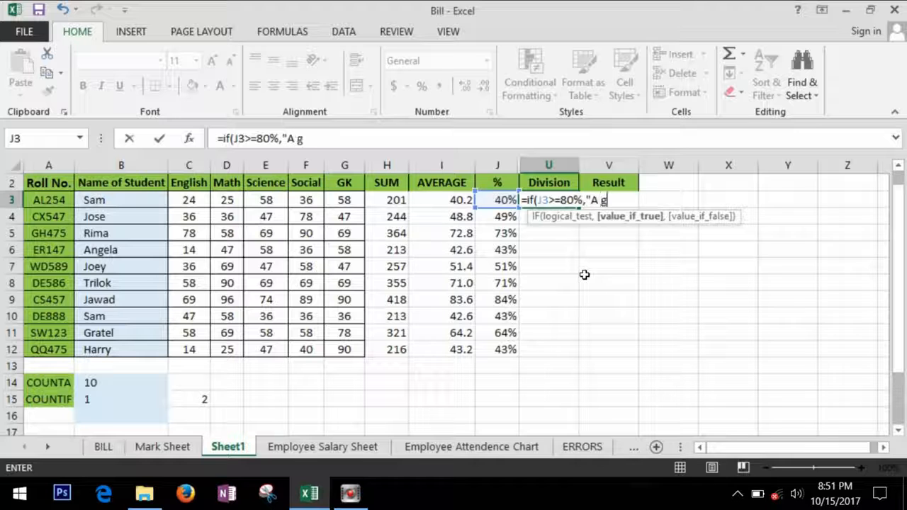
{"action": "type", "text": "rade\","}
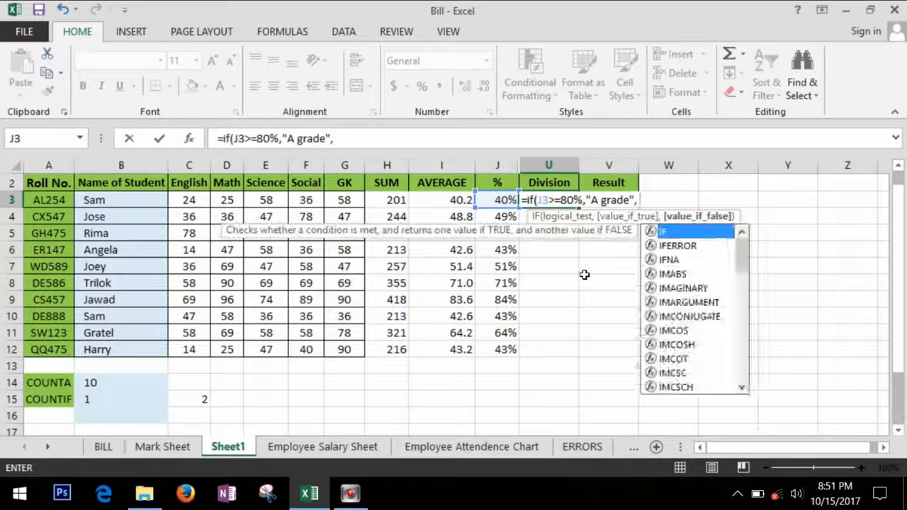
{"action": "type", "text": " if"}
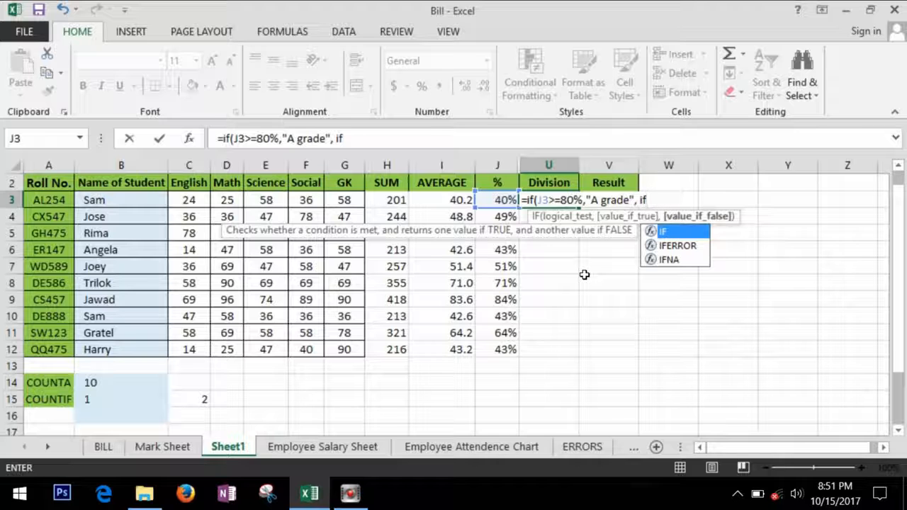
{"action": "type", "text": "j3"}
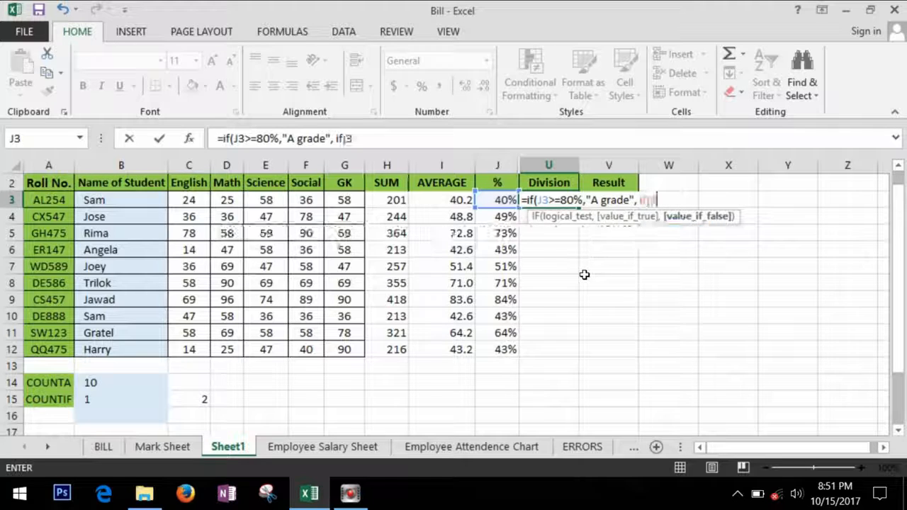
{"action": "key", "text": "BackSpace"}
{"action": "key", "text": "BackSpace"}
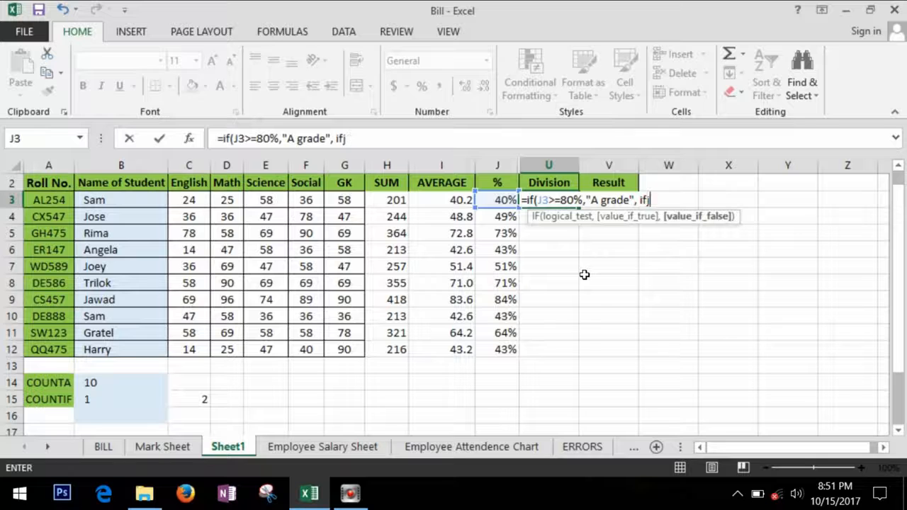
{"action": "type", "text": "("}
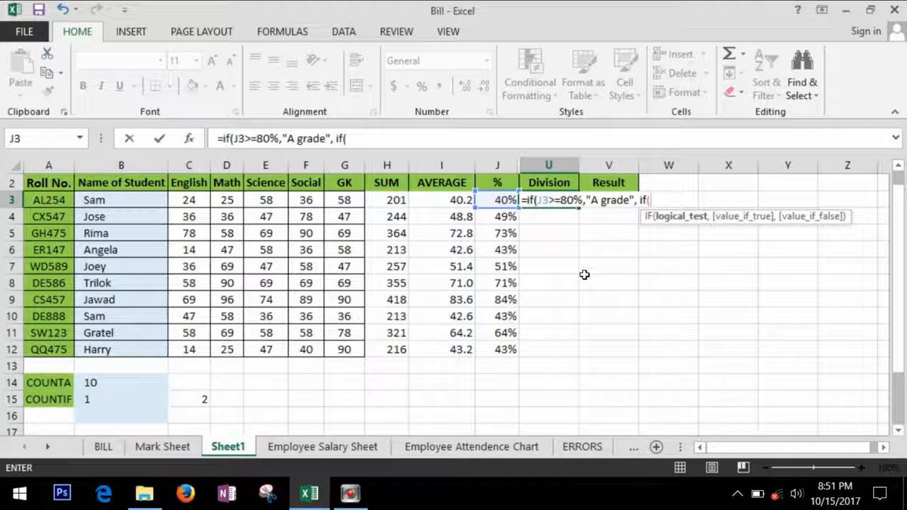
{"action": "type", "text": "j3"}
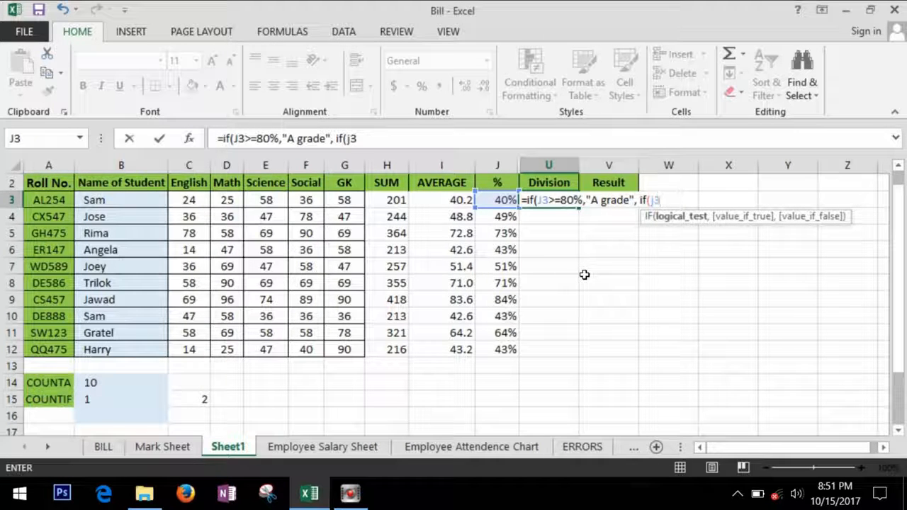
{"action": "type", "text": ">=60%"}
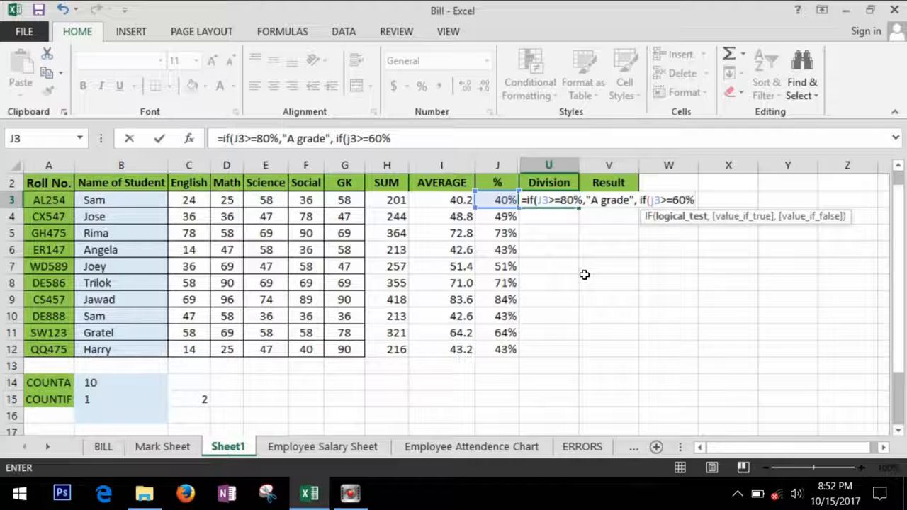
{"action": "type", "text": ", \""}
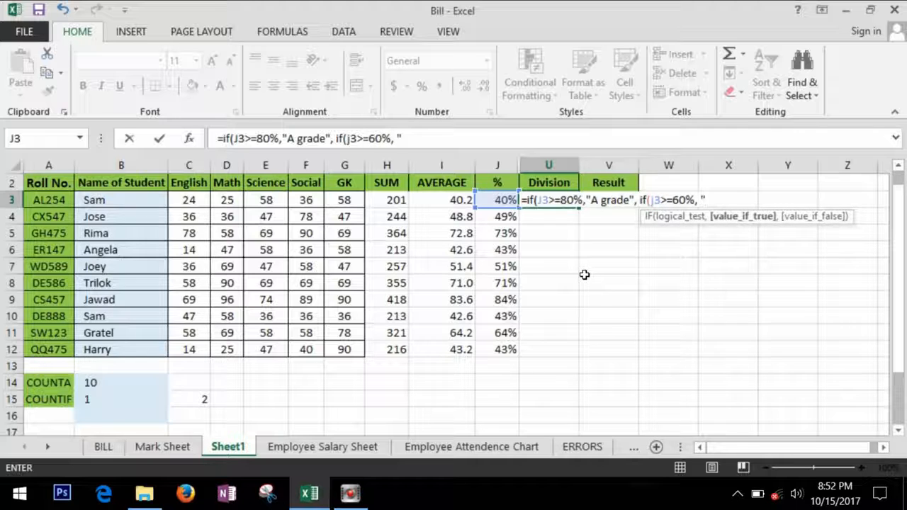
{"action": "type", "text": "B grad"}
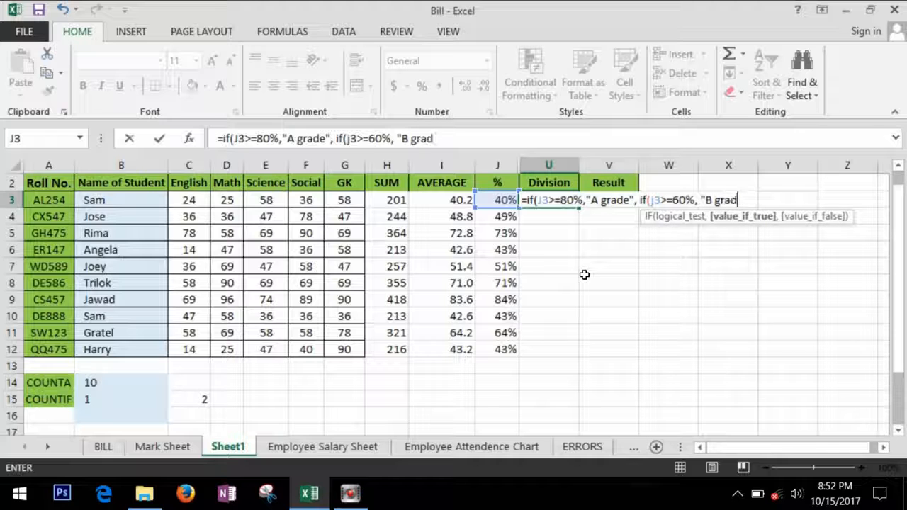
{"action": "type", "text": "e\""}
{"action": "type", "text": ", \""}
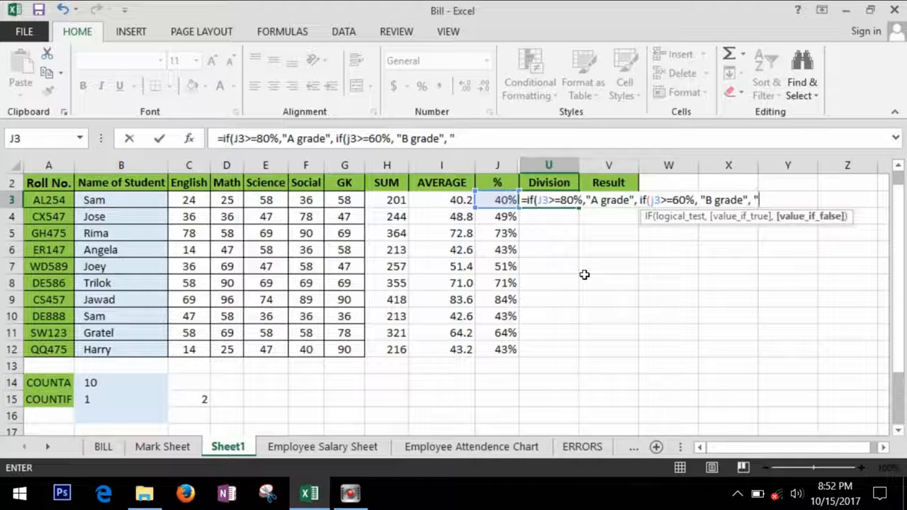
{"action": "type", "text": "C grade\""}
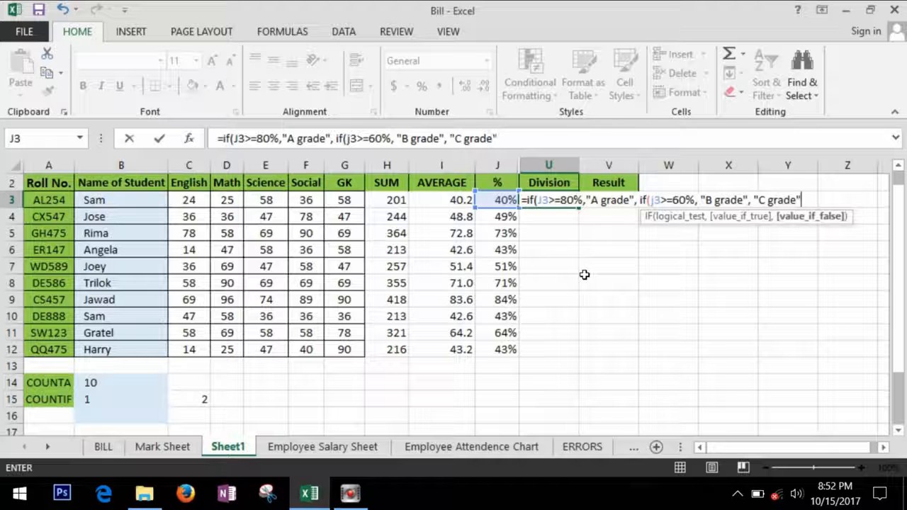
{"action": "type", "text": ")"}
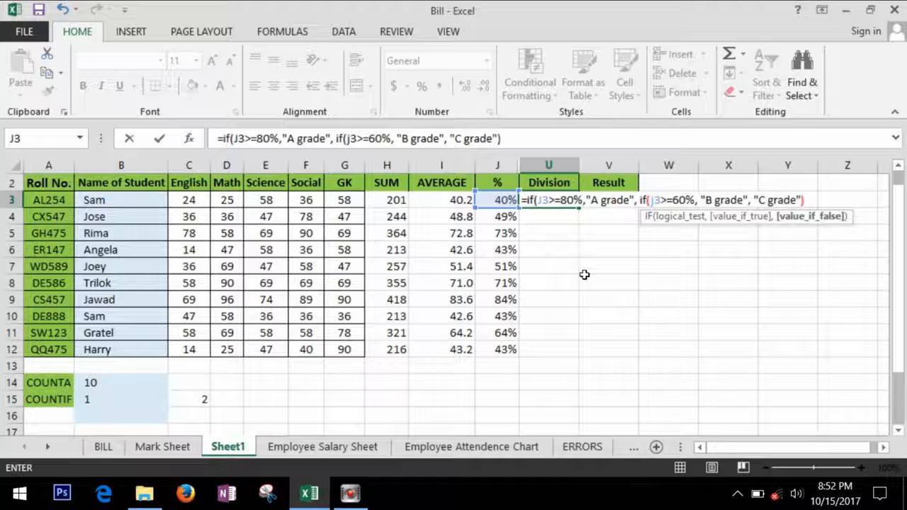
{"action": "type", "text": ")"}
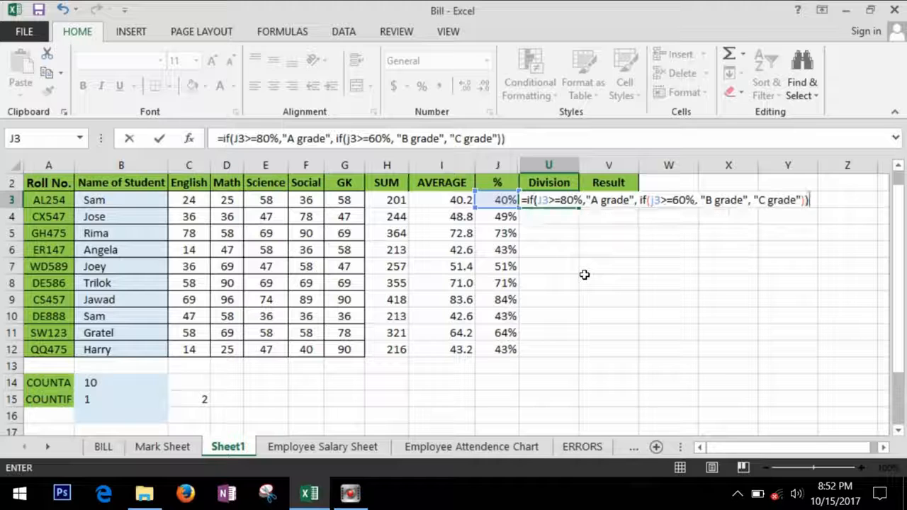
{"action": "key", "text": "Return"}
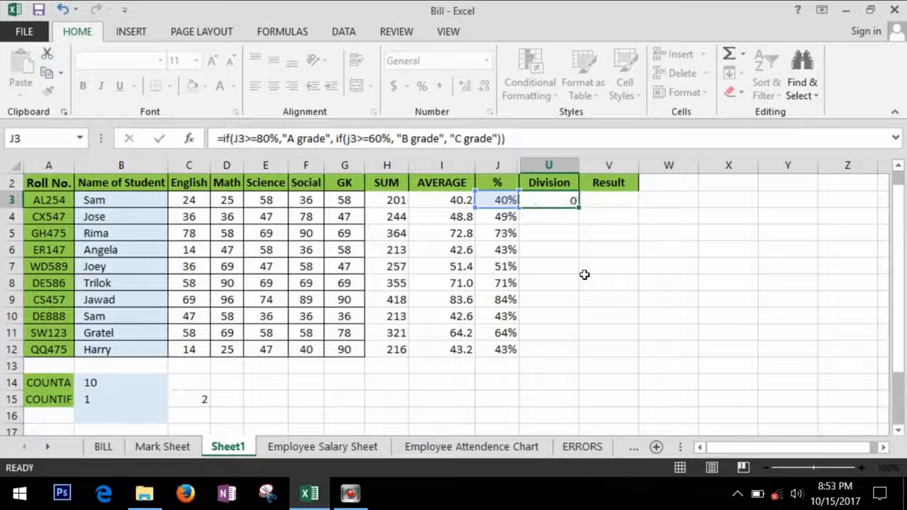
- Copy U3's grade formula down to U12, then check the copied references in U9
{"action": "left_click", "coordinate": [579, 204]}
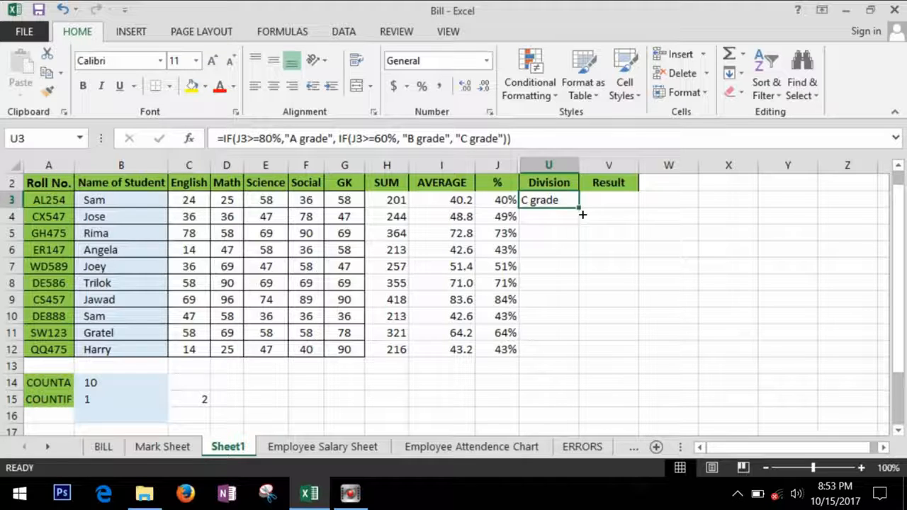
{"action": "left_click_drag", "start_coordinate": [582, 214], "coordinate": [582, 363]}
{"action": "left_click", "coordinate": [570, 299]}
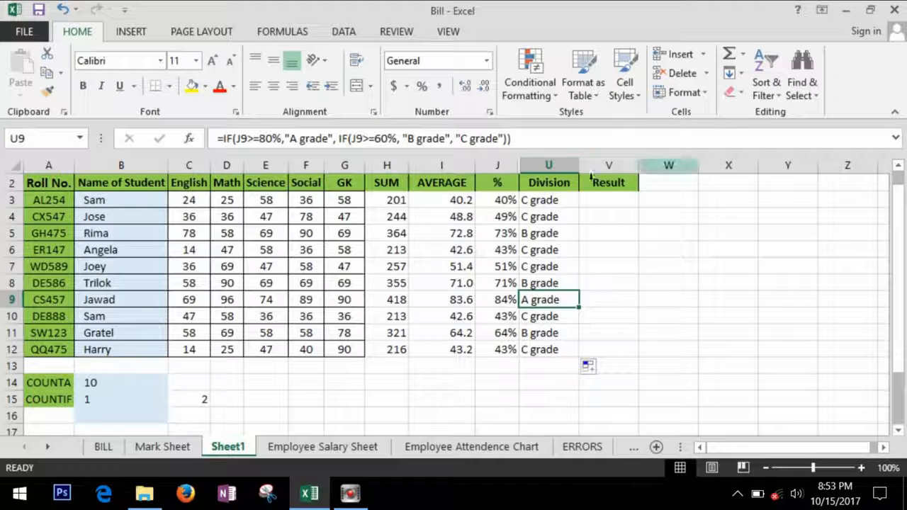
{"action": "left_click", "coordinate": [253, 139]}
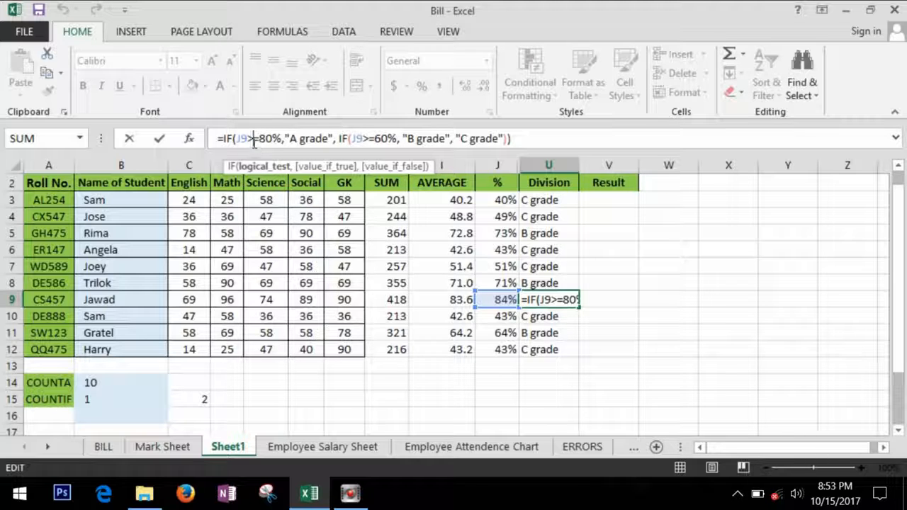
{"action": "left_click", "coordinate": [235, 139]}
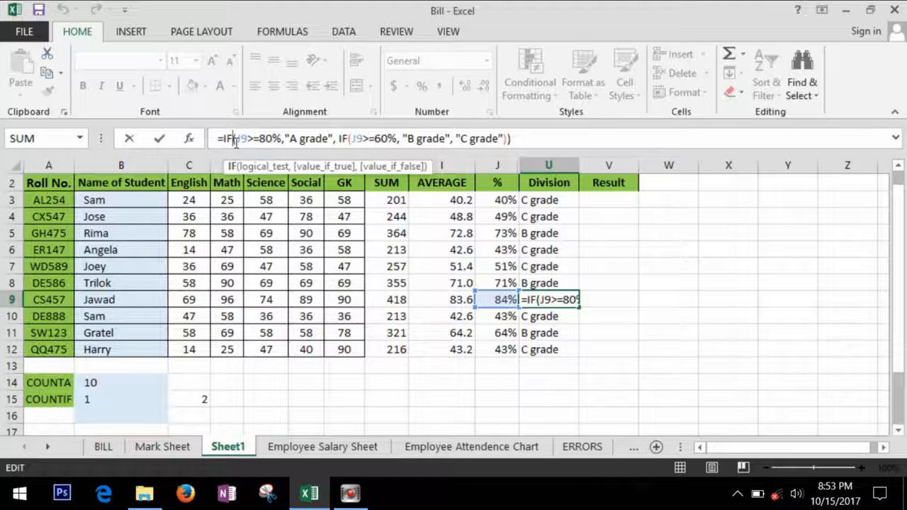
{"action": "left_click", "coordinate": [617, 203]}
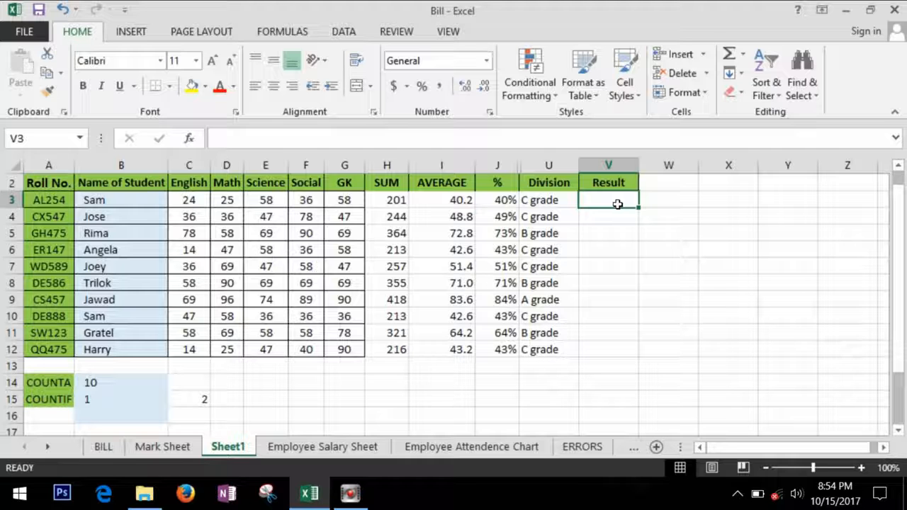
{"action": "left_click", "coordinate": [619, 228]}
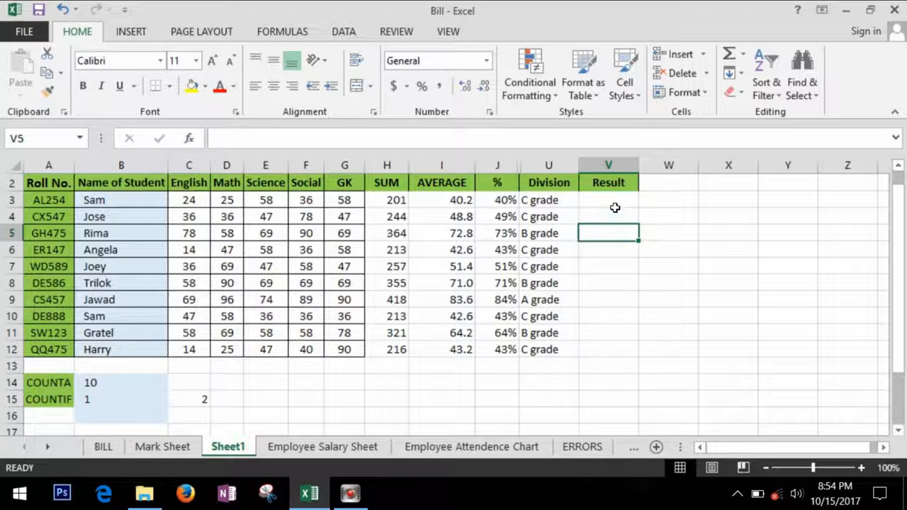
{"action": "left_click", "coordinate": [614, 205]}
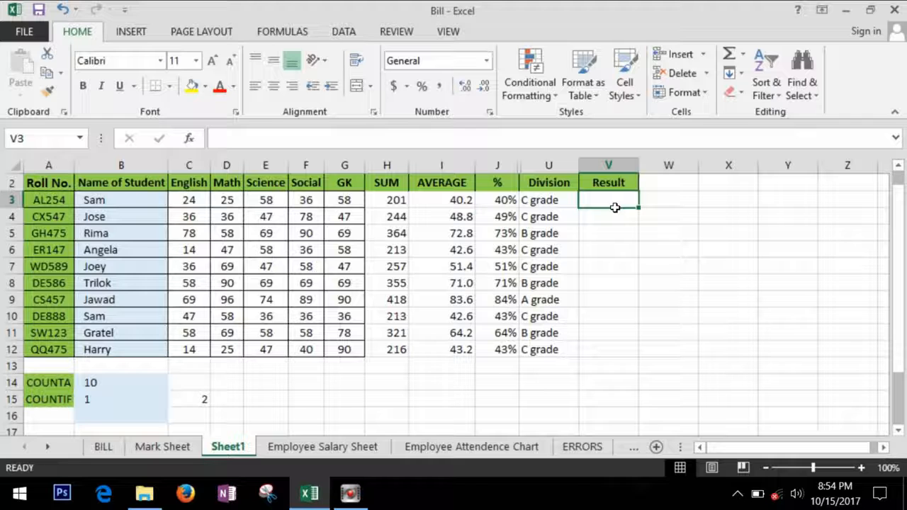
{"action": "left_click", "coordinate": [205, 201]}
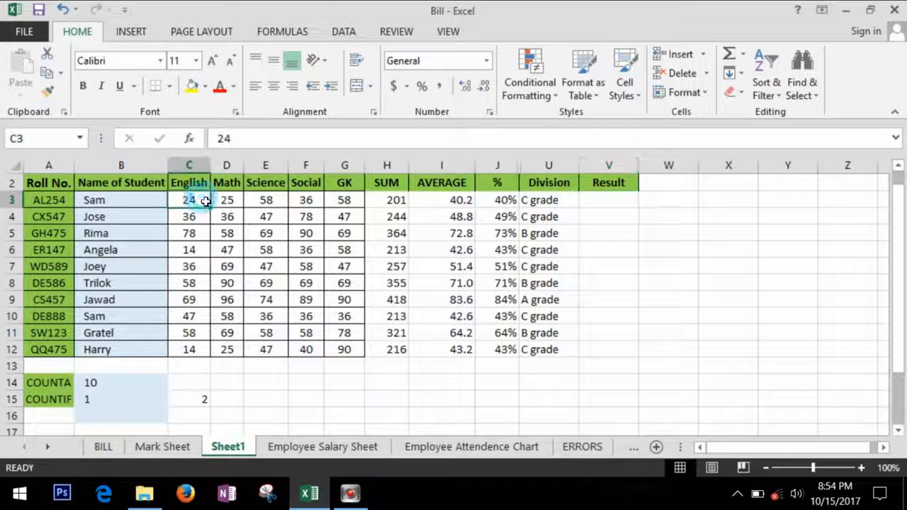
{"action": "left_click", "coordinate": [636, 267]}
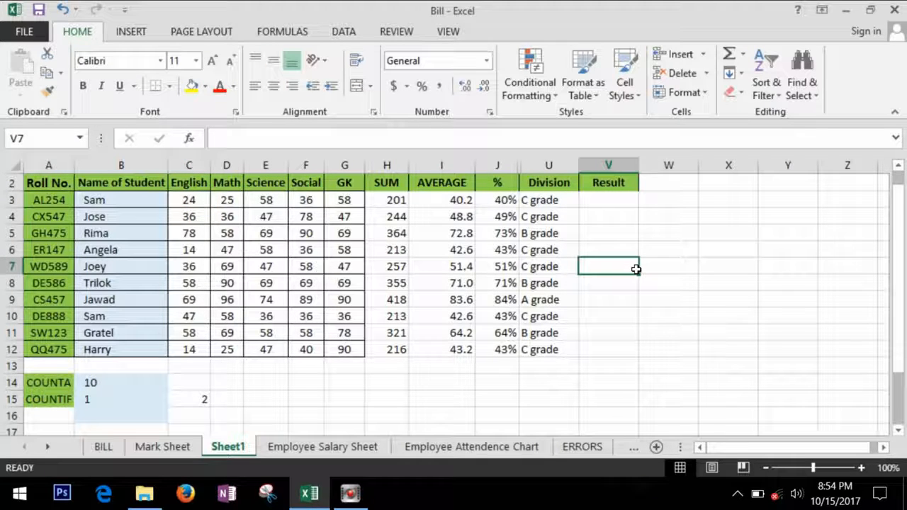
{"action": "left_click", "coordinate": [633, 202]}
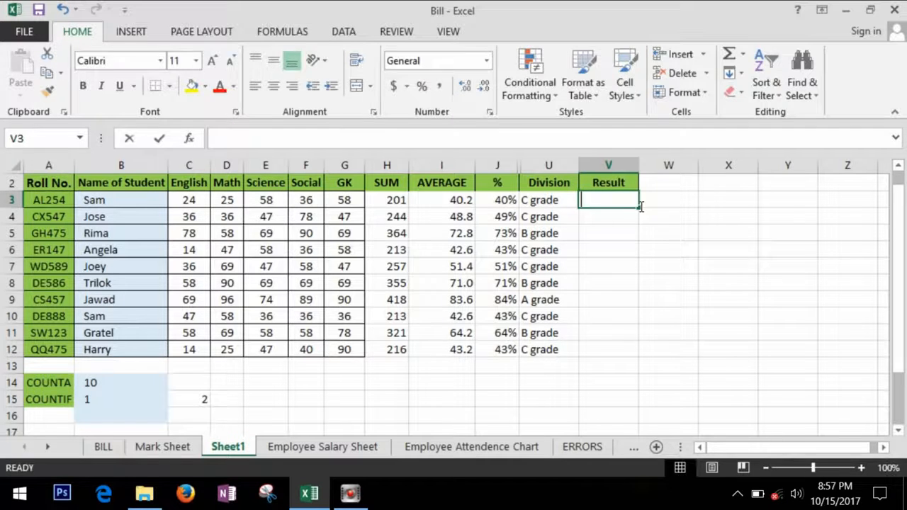
- In V3, enter =IF(AND(C3>=30,D3>=30,E3>=30,F3>=30,G3>=30),"PASS","FAIL")
{"action": "type", "text": "="}
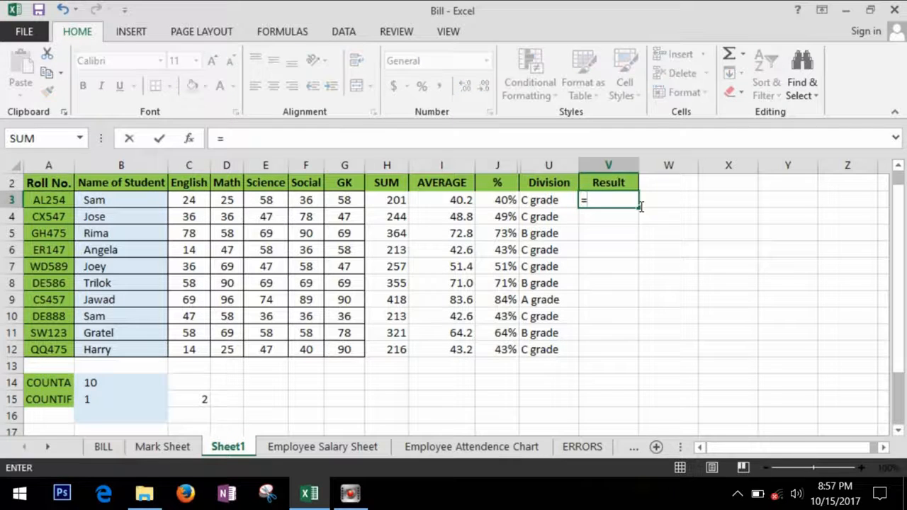
{"action": "type", "text": "If"}
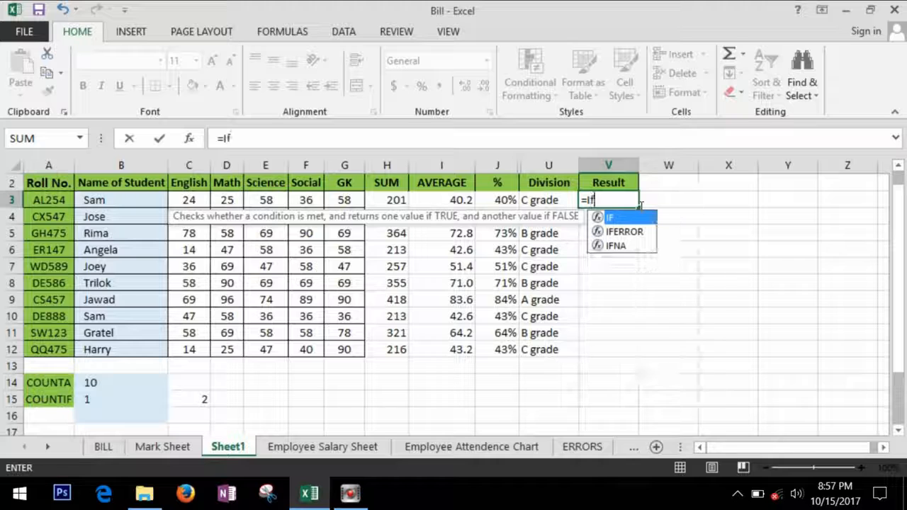
{"action": "type", "text": "("}
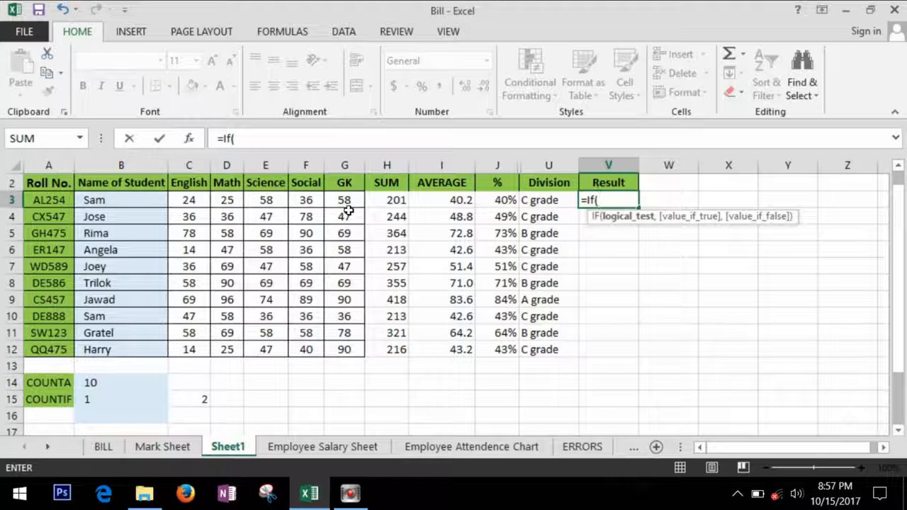
{"action": "type", "text": "AND("}
{"action": "left_click", "coordinate": [191, 202]}
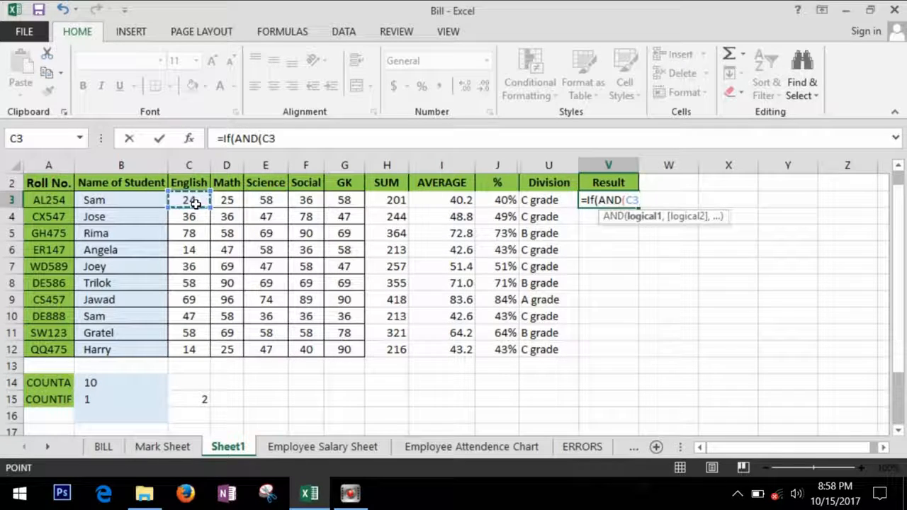
{"action": "type", "text": ">=30"}
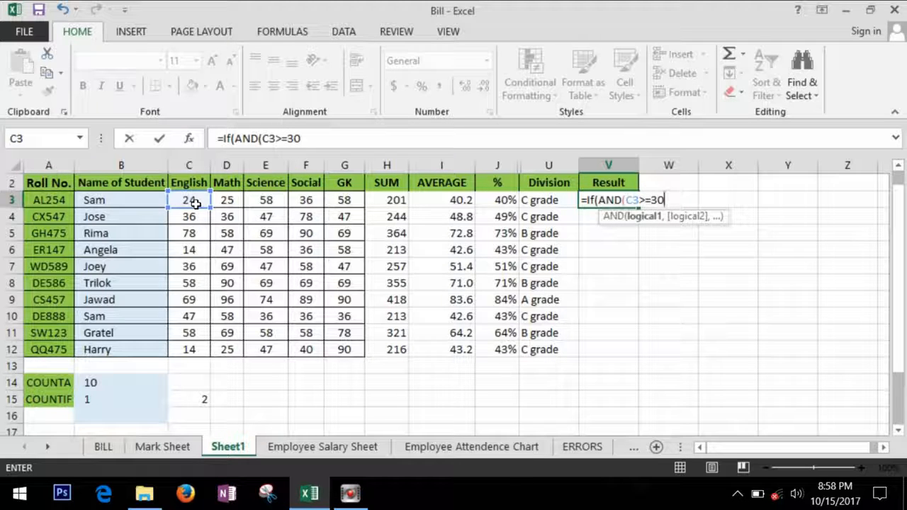
{"action": "type", "text": ","}
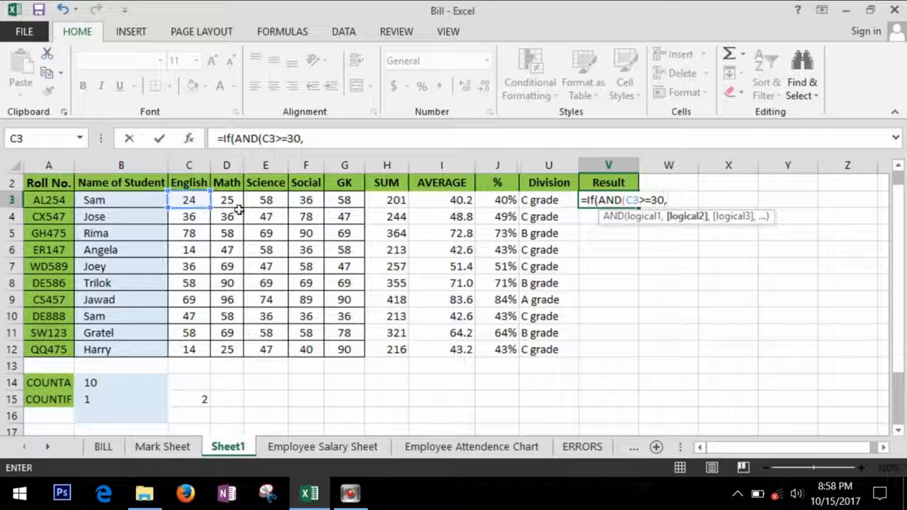
{"action": "left_click", "coordinate": [238, 207]}
{"action": "type", "text": ">"}
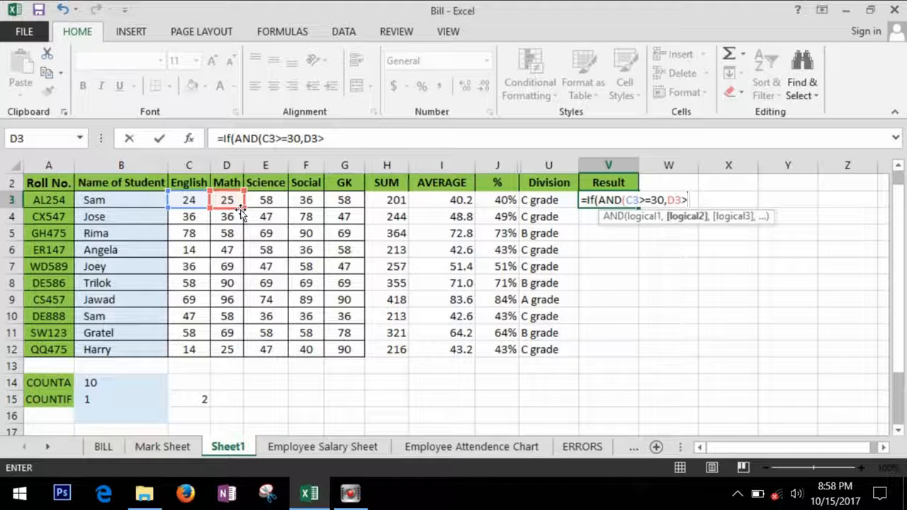
{"action": "type", "text": "=30"}
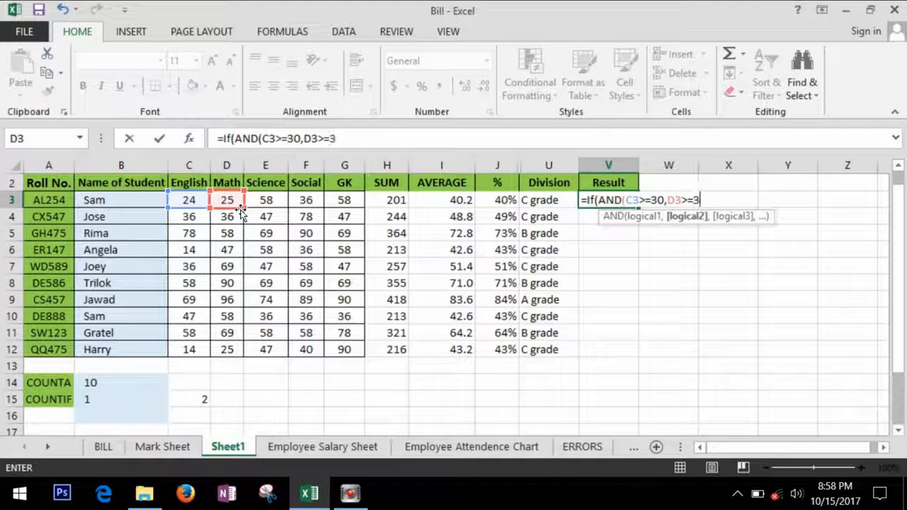
{"action": "type", "text": ","}
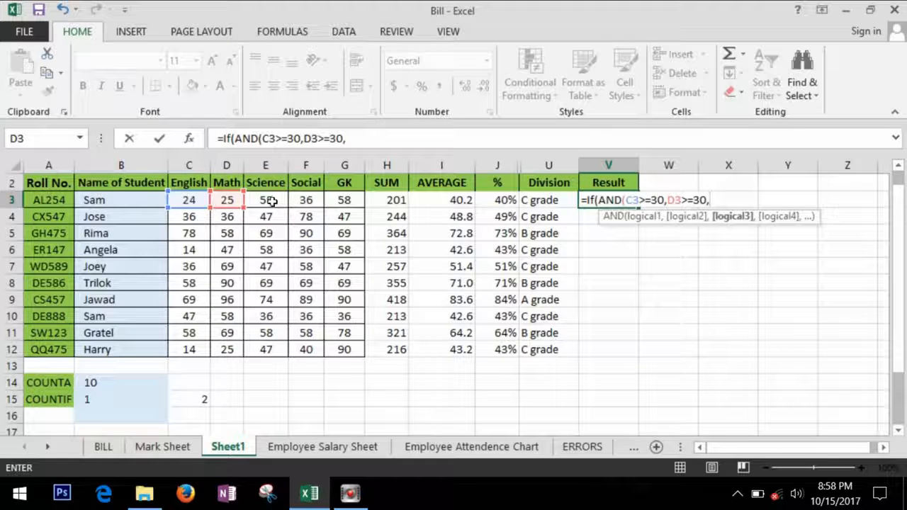
{"action": "type", "text": "E3>="}
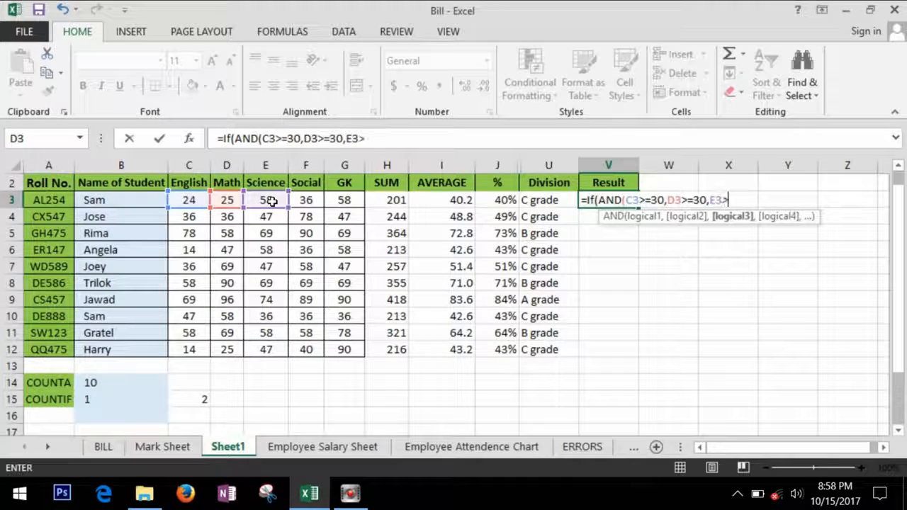
{"action": "type", "text": "30"}
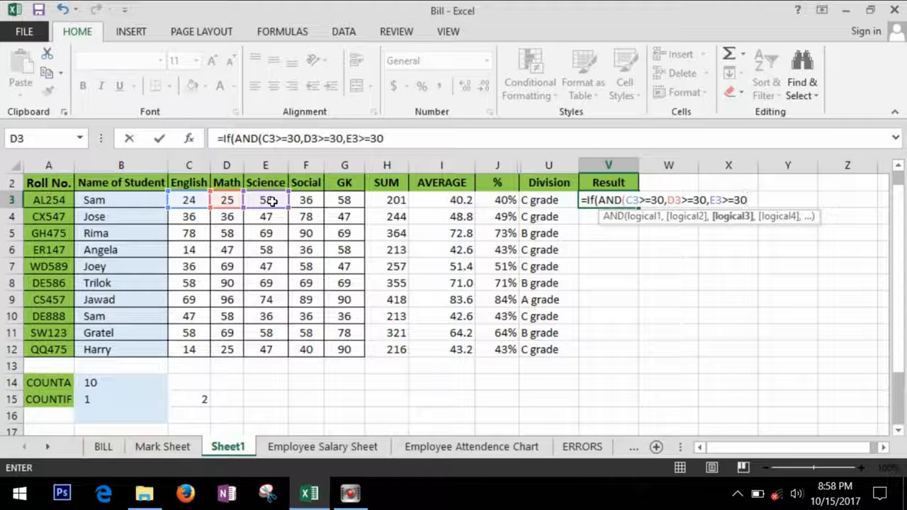
{"action": "type", "text": ","}
{"action": "left_click", "coordinate": [313, 202]}
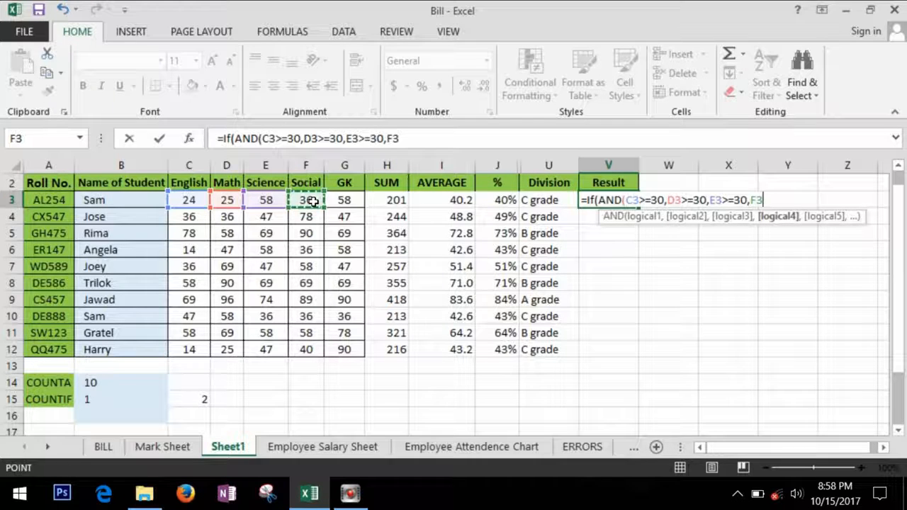
{"action": "type", "text": ">=30"}
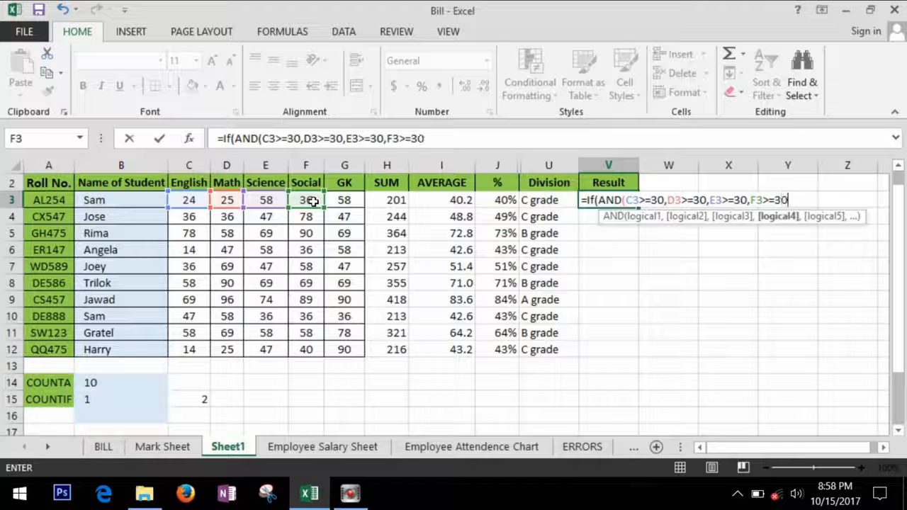
{"action": "type", "text": ","}
{"action": "left_click", "coordinate": [351, 203]}
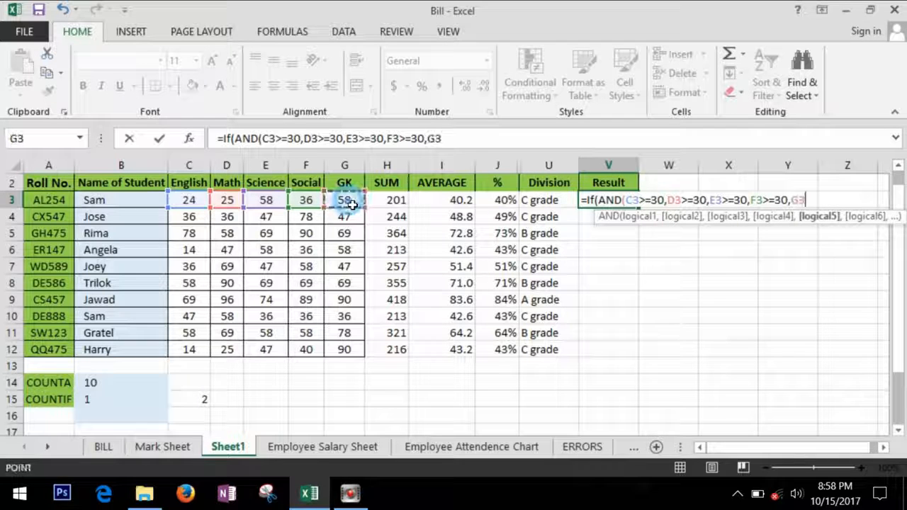
{"action": "type", "text": ">=3"}
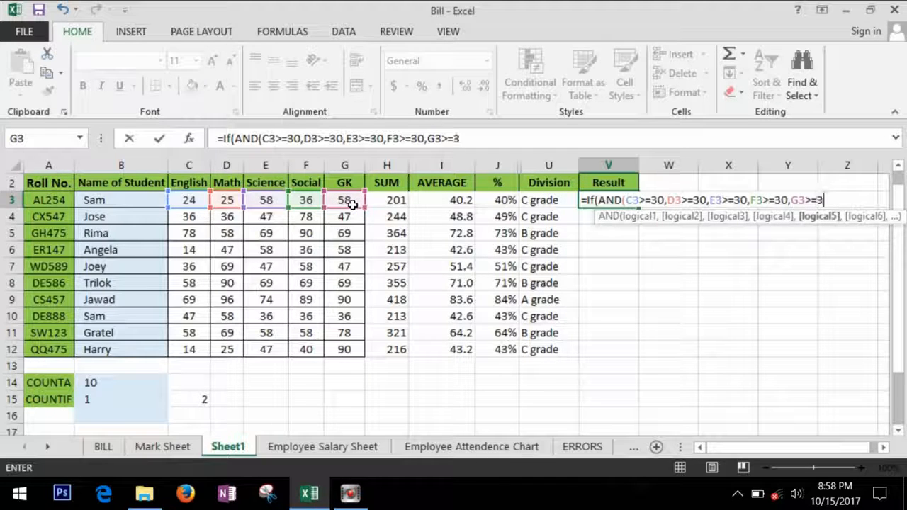
{"action": "type", "text": "0"}
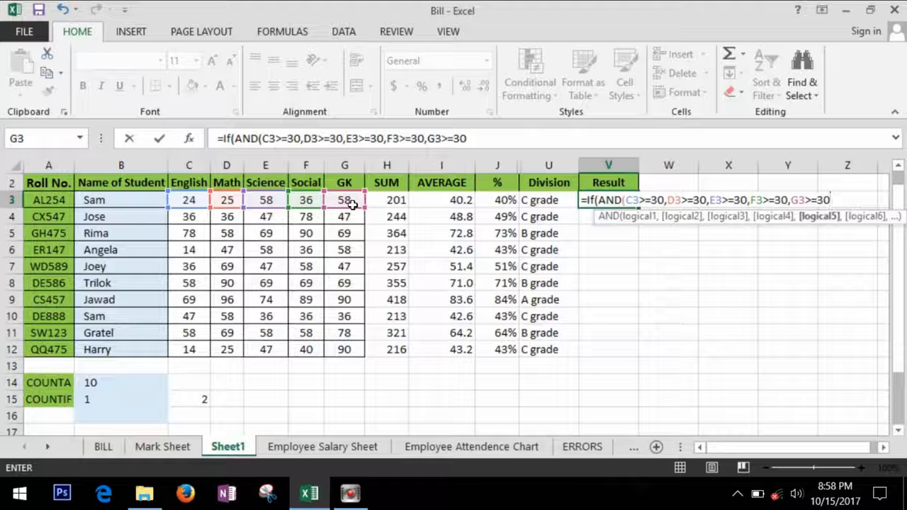
{"action": "type", "text": ")"}
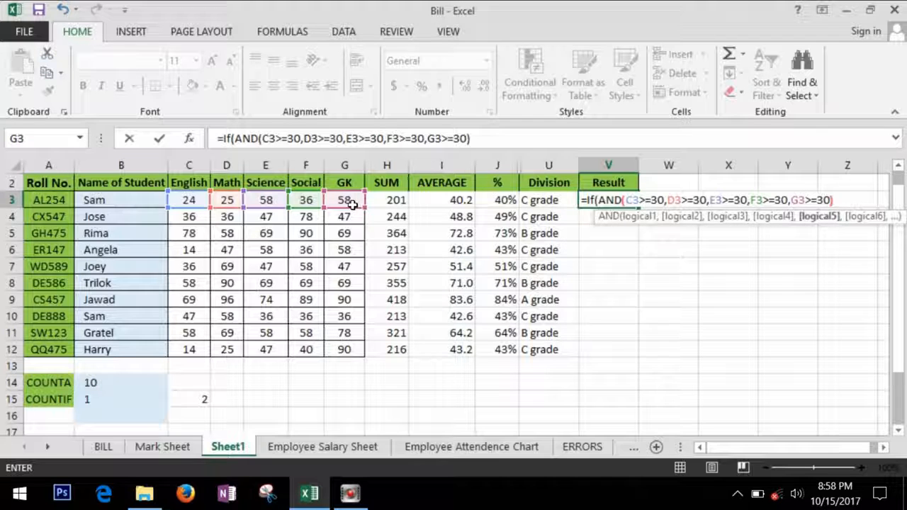
{"action": "type", "text": ","}
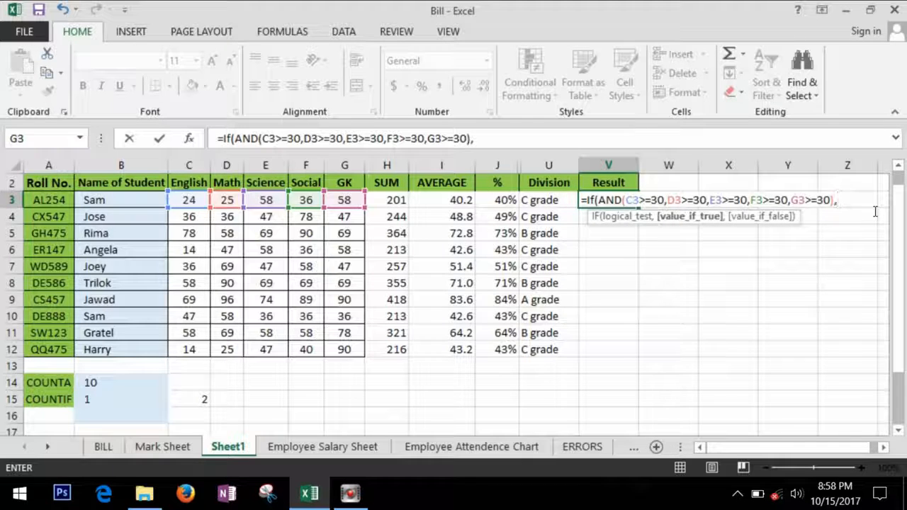
{"action": "type", "text": "PASSES"}
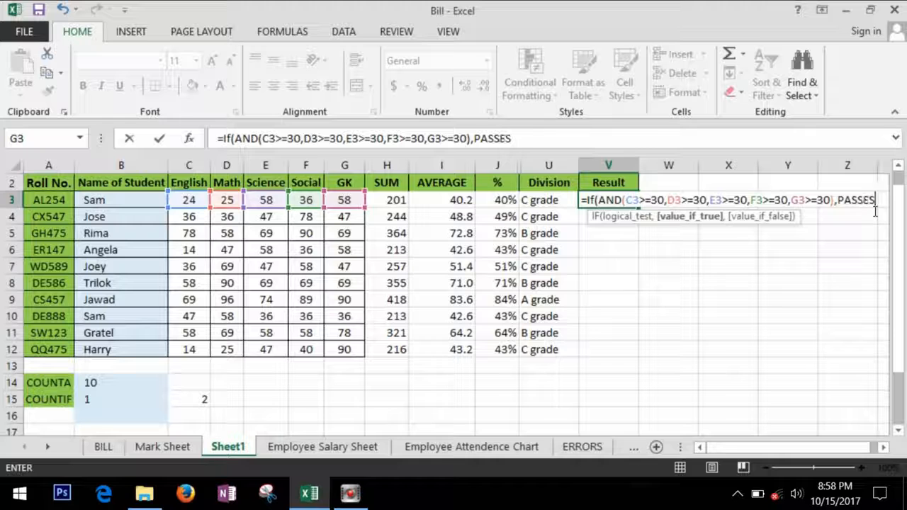
{"action": "type", "text": ",FA"}
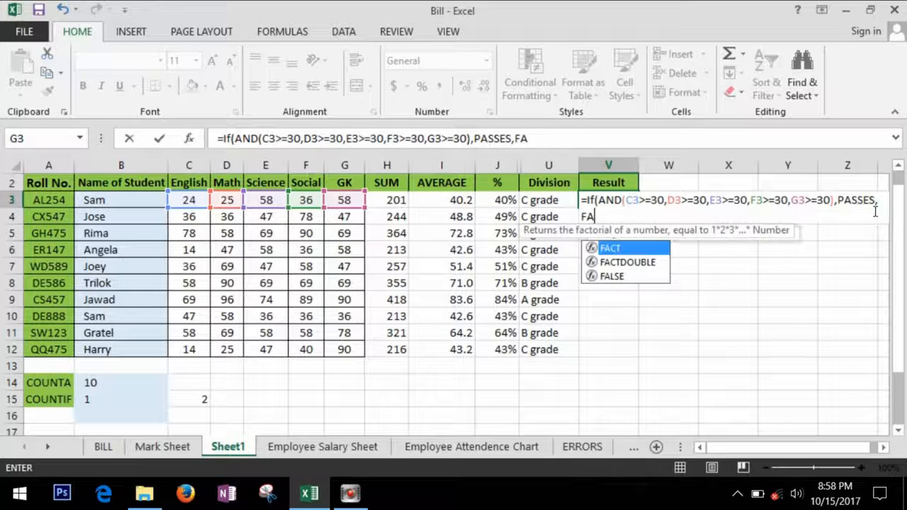
{"action": "type", "text": "ILED"}
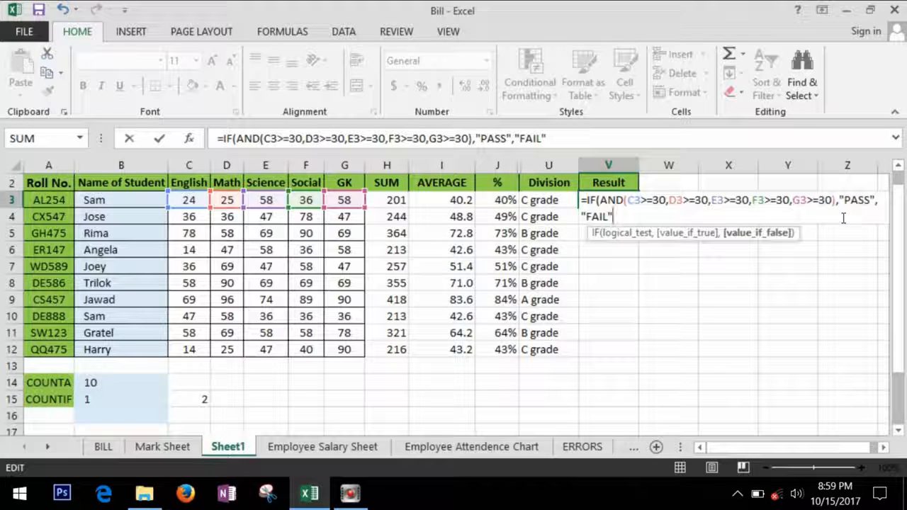
{"action": "type", "text": ")"}
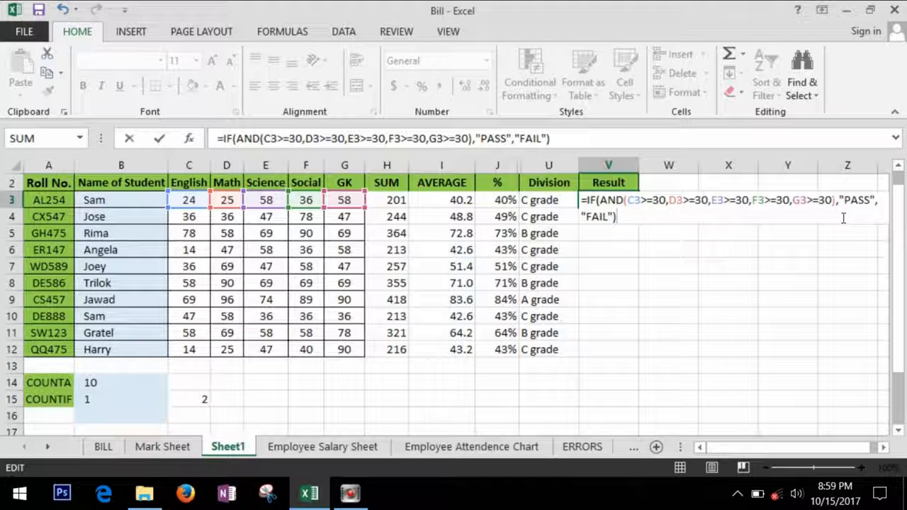
- Confirm the V3 Result formula and fill it to V12, giving seven PASS and three FAIL
{"action": "key", "text": "Return"}
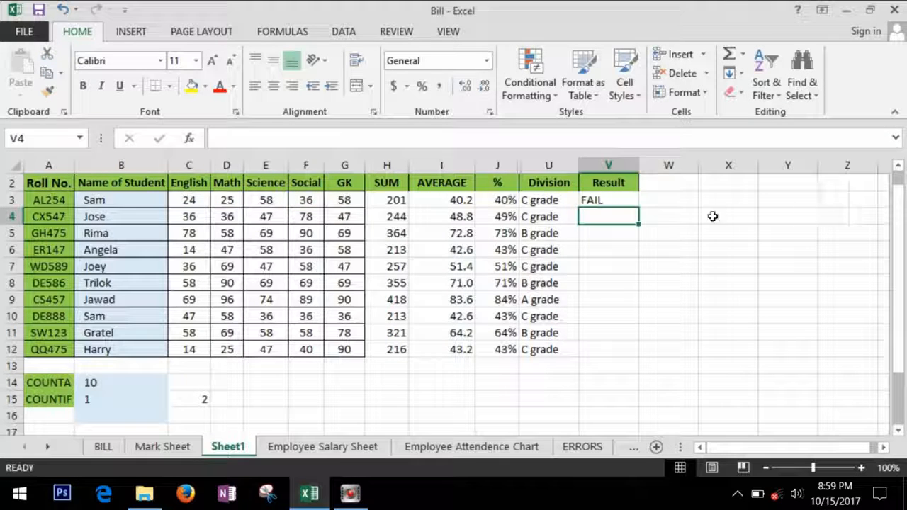
{"action": "left_click", "coordinate": [629, 201]}
{"action": "double_click", "coordinate": [638, 208]}
{"action": "left_click", "coordinate": [628, 233]}
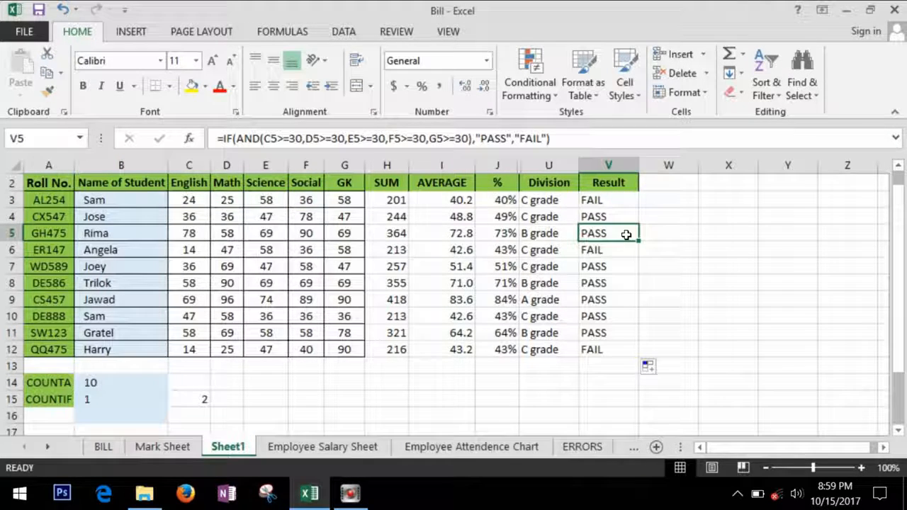
{"action": "left_click", "coordinate": [620, 199]}
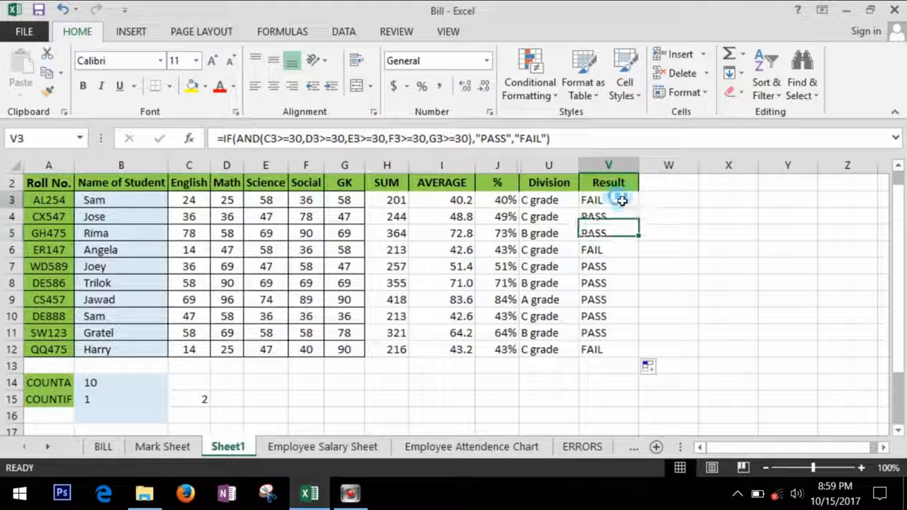
{"action": "left_click", "coordinate": [668, 208]}
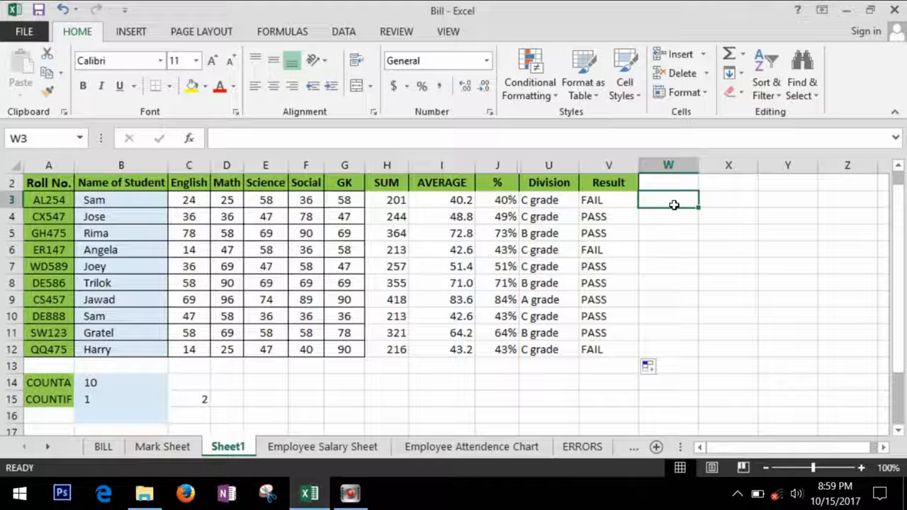
- In W3, enter =IF(OR(C3<30,D3<30,E3<30,F3<30,G3<30),"FAIL","PASS")
{"action": "type", "text": "="}
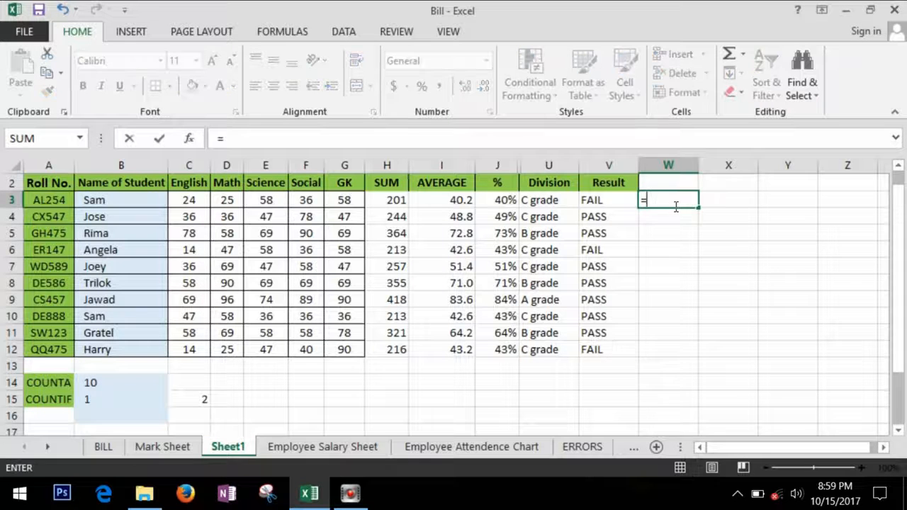
{"action": "type", "text": "if"}
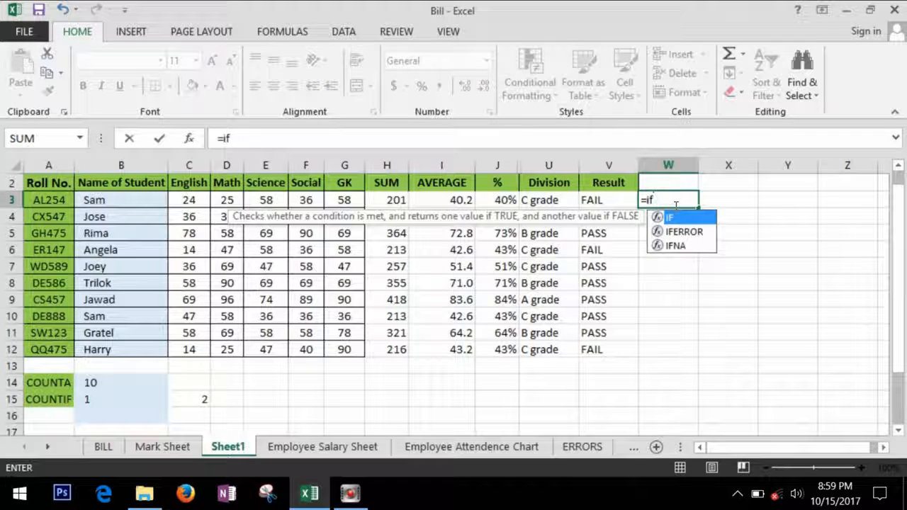
{"action": "type", "text": "(OR"}
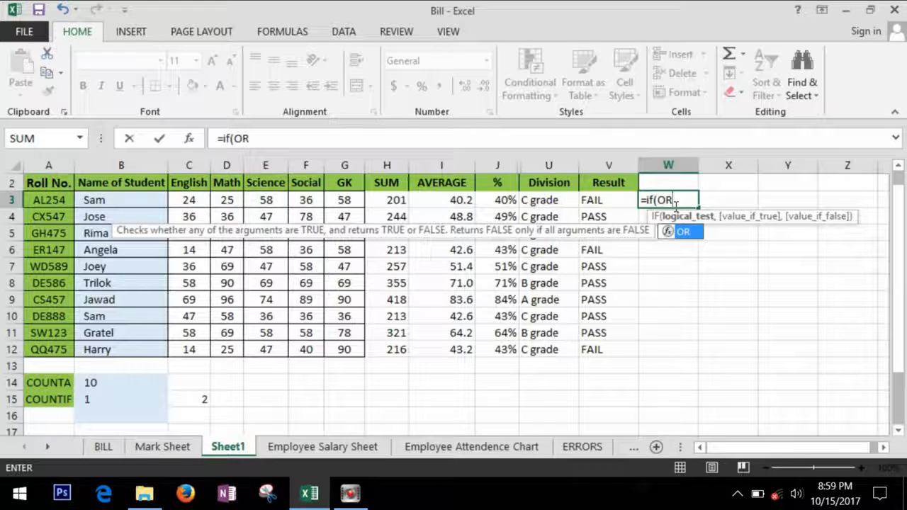
{"action": "type", "text": "("}
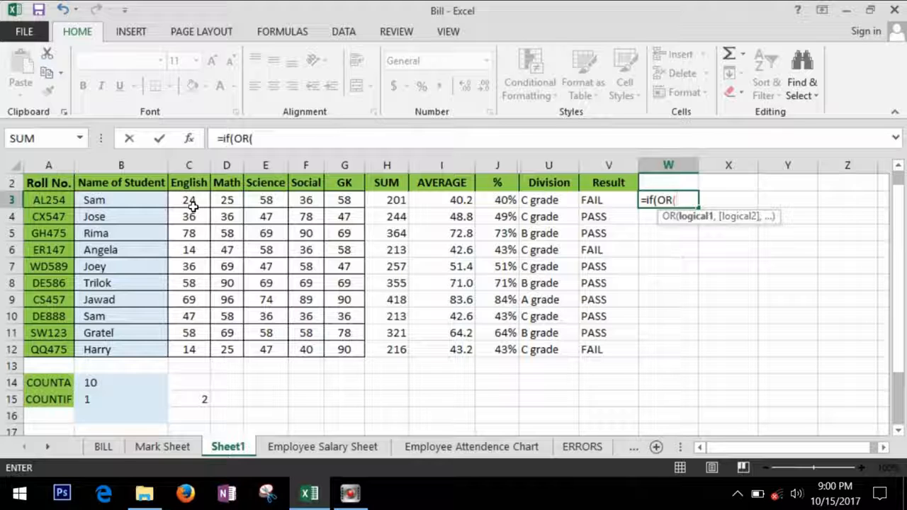
{"action": "key", "text": "BackSpace"}
{"action": "type", "text": "("}
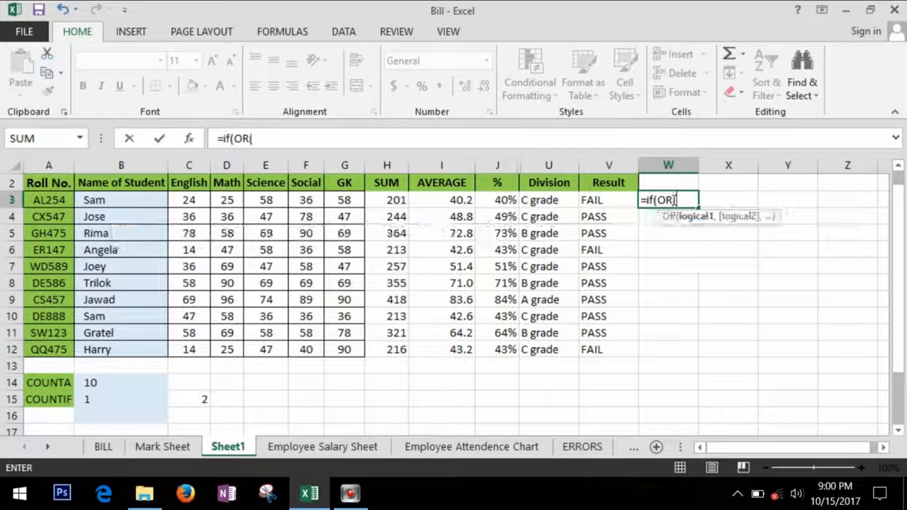
{"action": "left_click", "coordinate": [204, 201]}
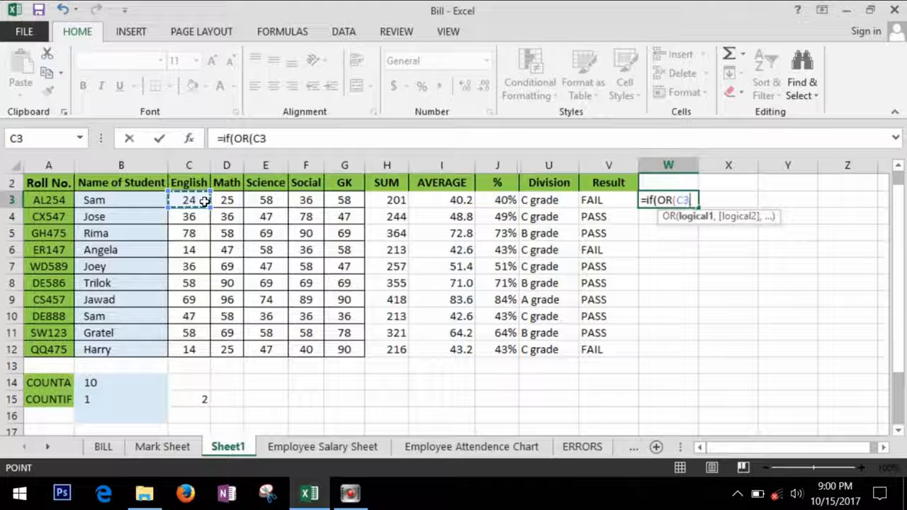
{"action": "type", "text": "<30"}
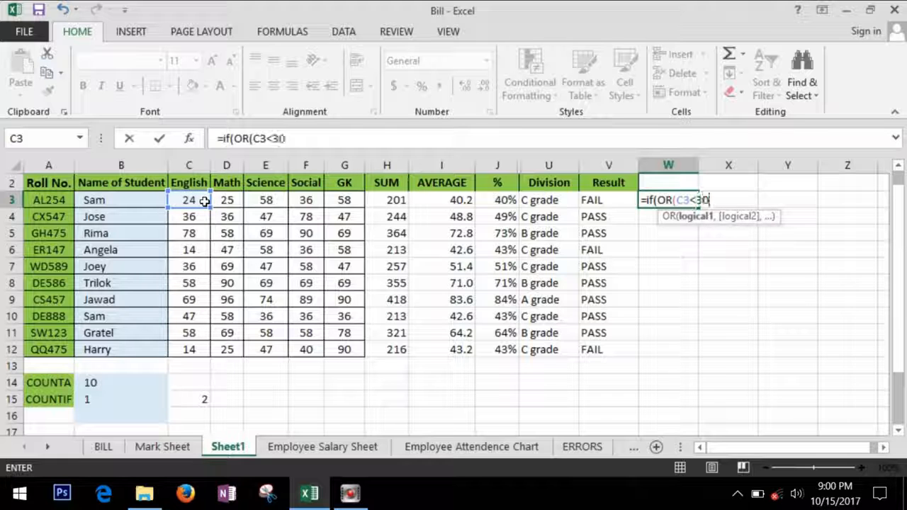
{"action": "type", "text": ","}
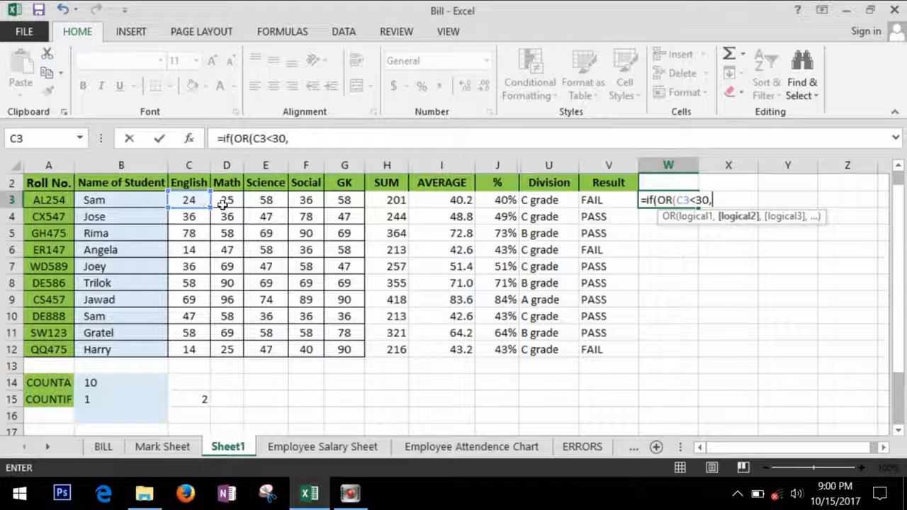
{"action": "left_click", "coordinate": [227, 203]}
{"action": "type", "text": "<30,"}
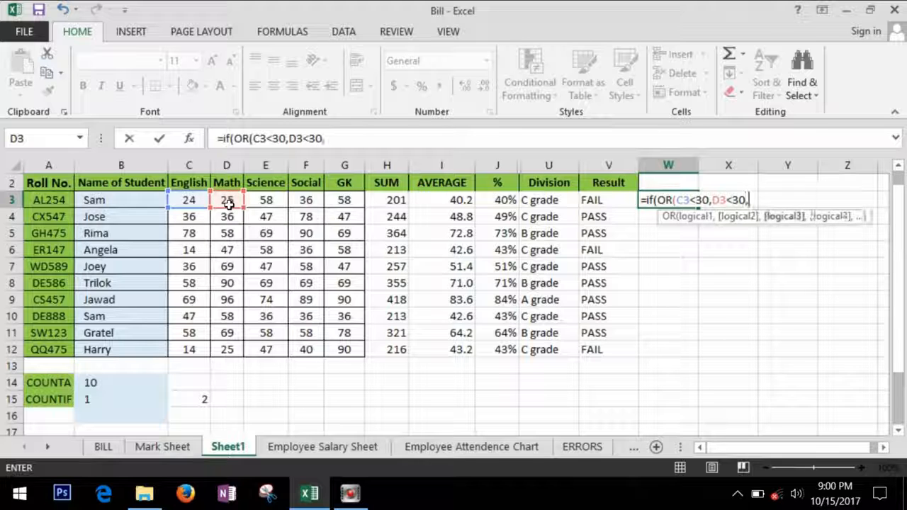
{"action": "type", "text": "e3<30,"}
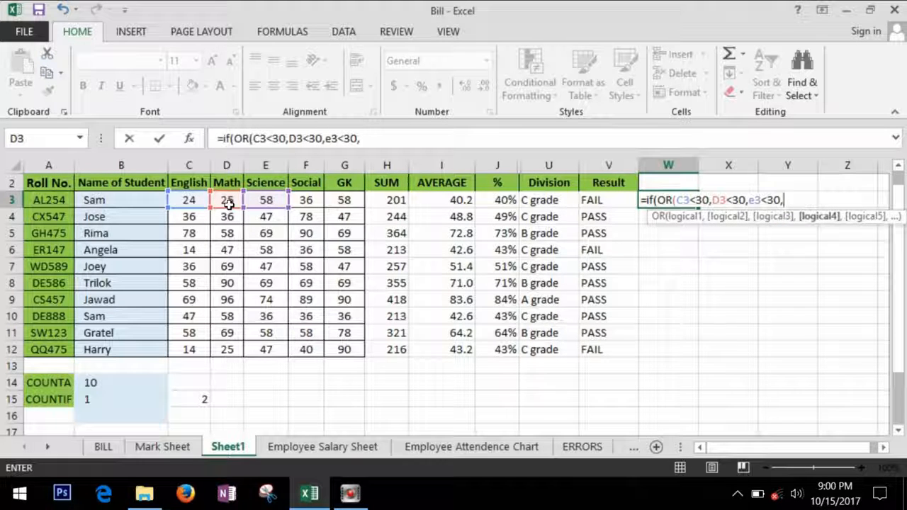
{"action": "type", "text": "f3<"}
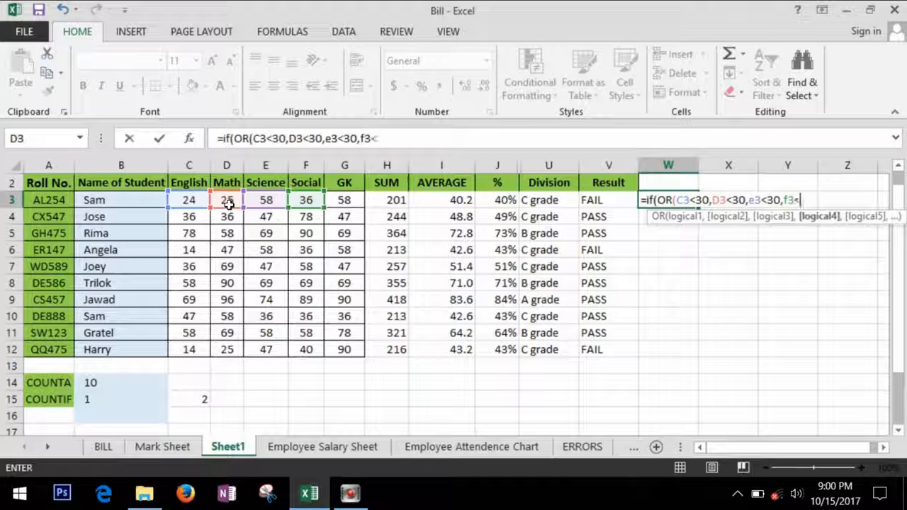
{"action": "type", "text": "30,"}
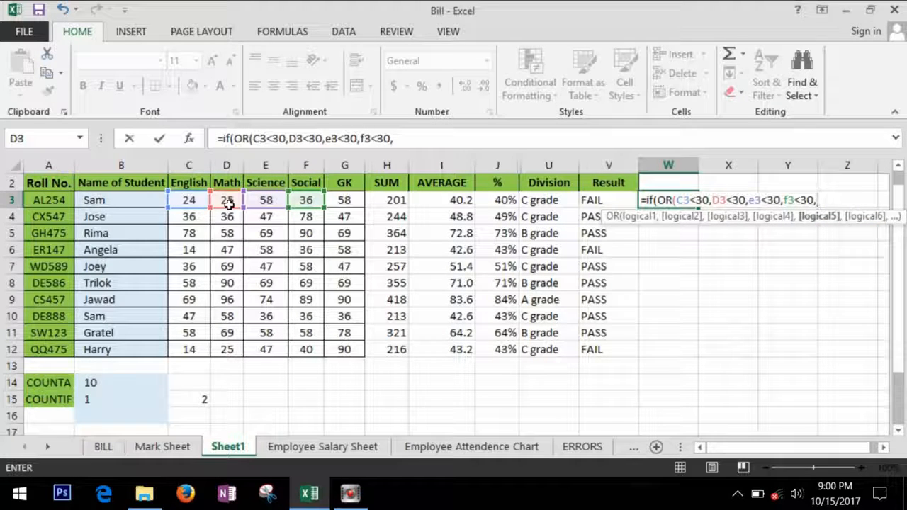
{"action": "type", "text": "g3<3"}
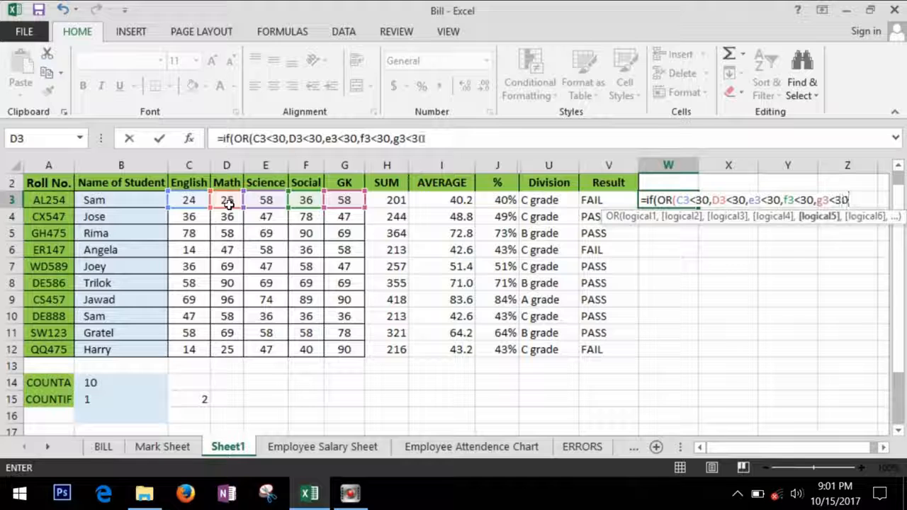
{"action": "type", "text": "0),\""}
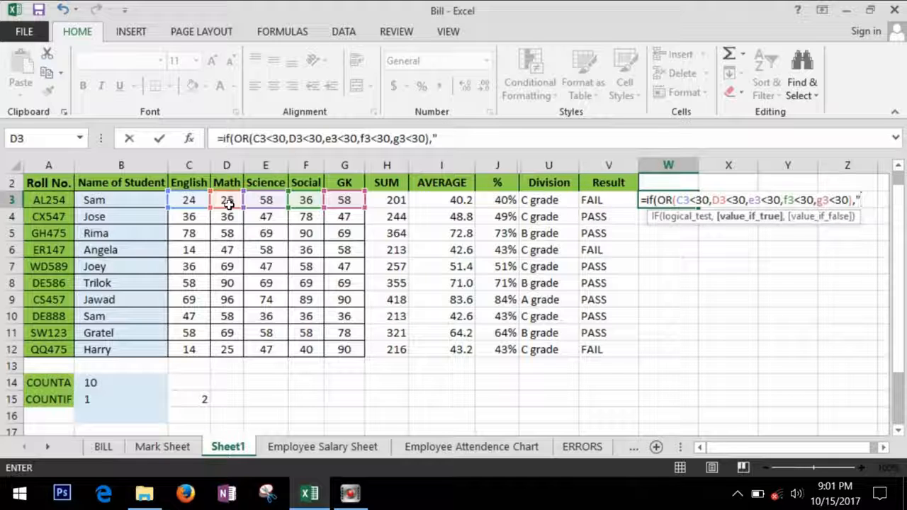
{"action": "type", "text": "FAIL\","}
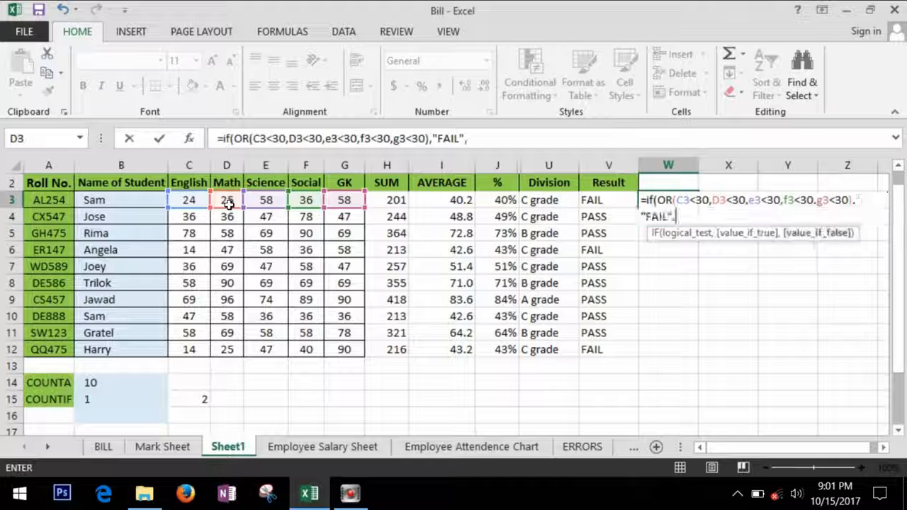
{"action": "type", "text": "\"PASS\")"}
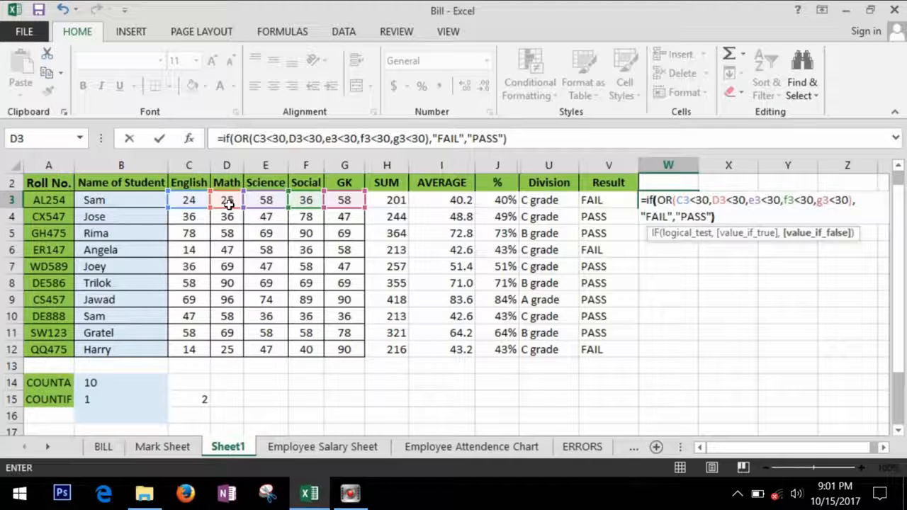
{"action": "key", "text": "Return"}
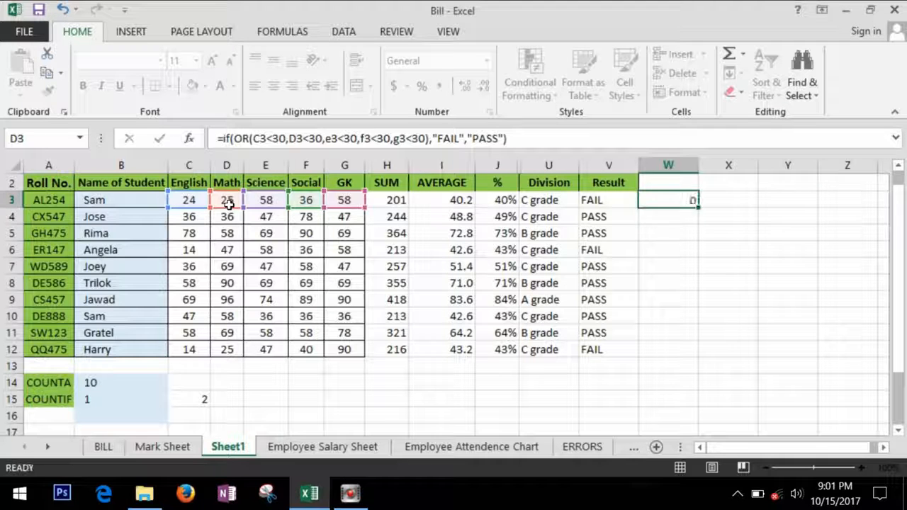
- Fill the W3 OR formula down to W12
{"action": "left_click", "coordinate": [686, 204]}
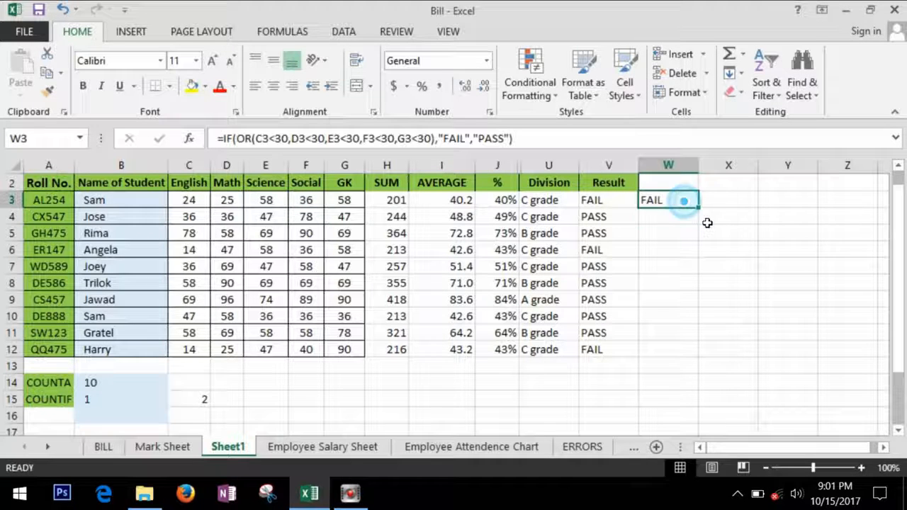
{"action": "left_click_drag", "start_coordinate": [705, 214], "coordinate": [704, 367]}
{"action": "left_click", "coordinate": [731, 318]}
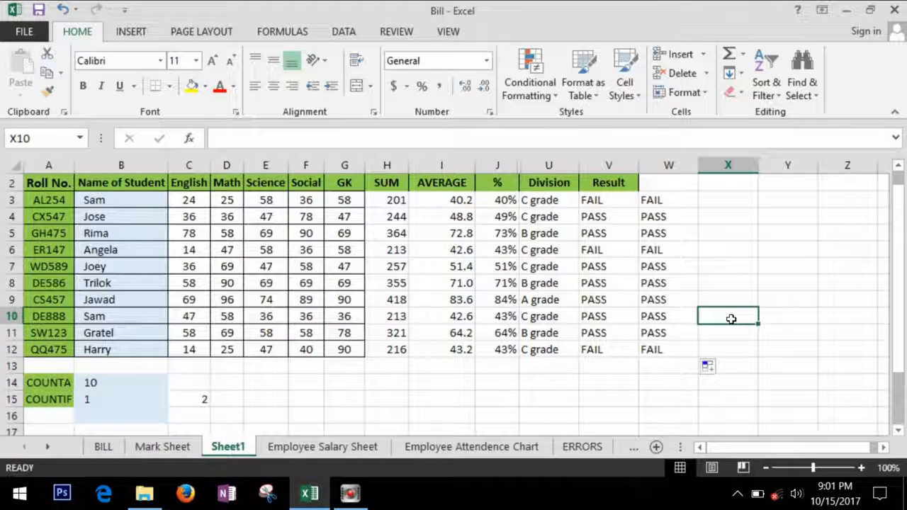
- Compare the column V and column W formulas in rows 3, 5 and 7
{"action": "left_click", "coordinate": [622, 202]}
{"action": "left_click", "coordinate": [673, 234]}
{"action": "left_click", "coordinate": [611, 266]}
{"action": "left_click", "coordinate": [687, 268]}
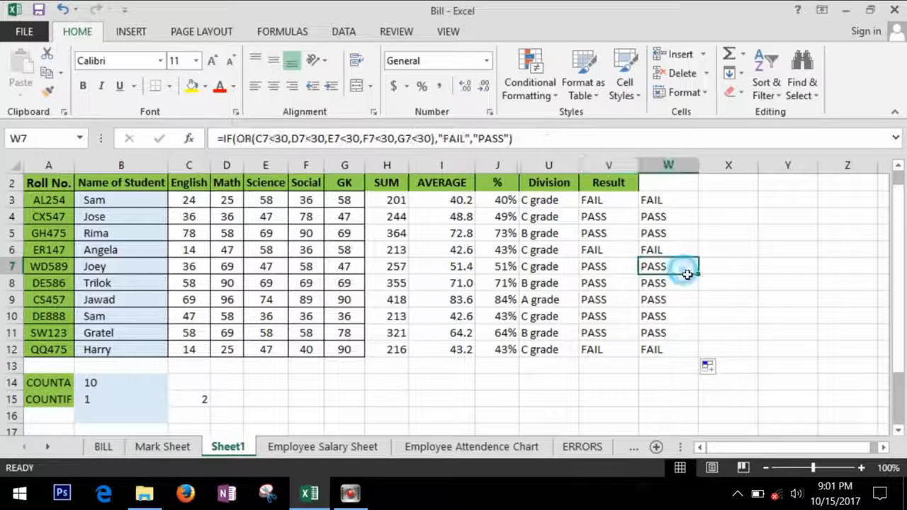
{"action": "left_click", "coordinate": [769, 267]}
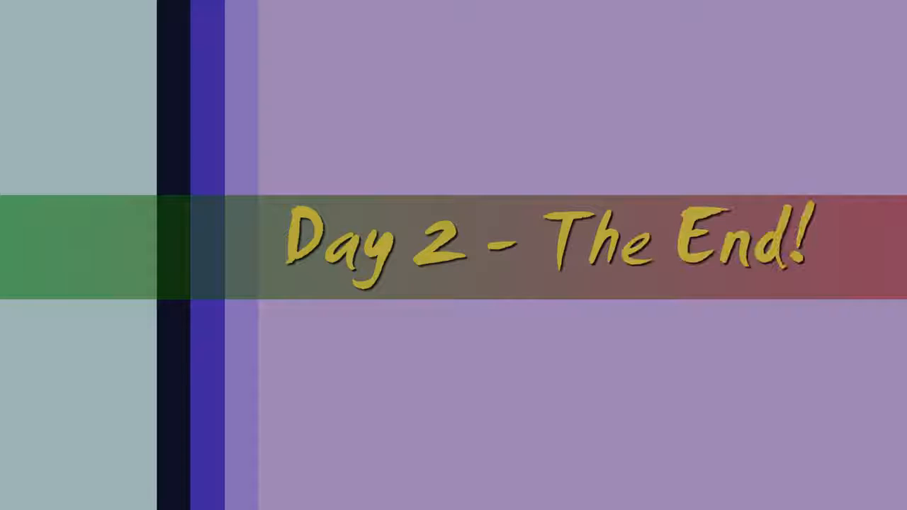